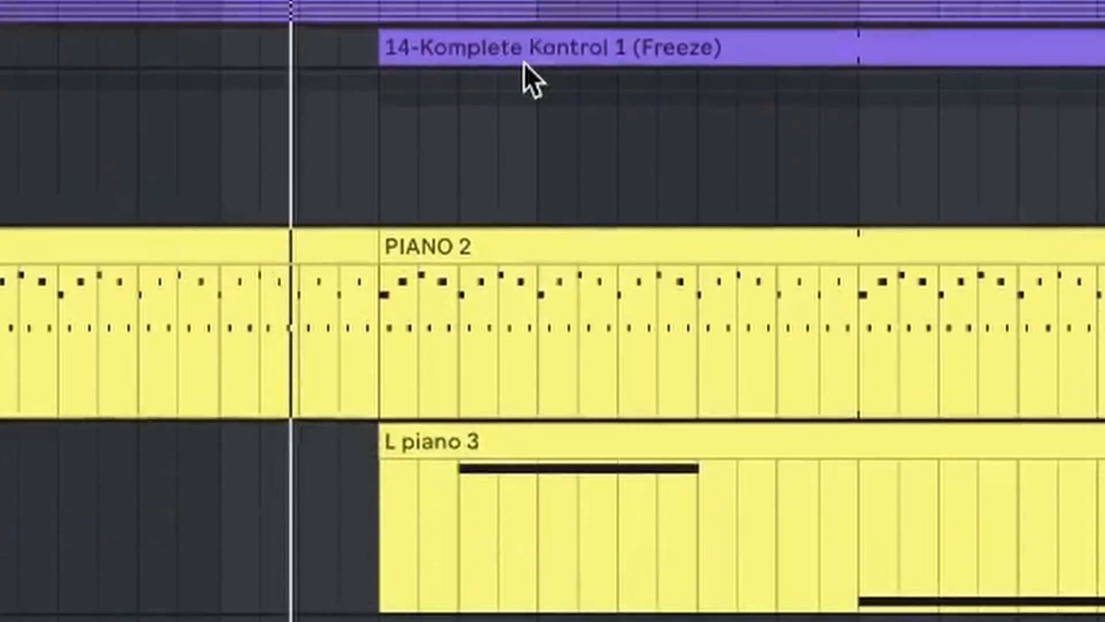
- Look over the arrangement's tracks from the guitars down to the scratch rack during playback, and unfold the scratch rack track
scroll(523, 63, "down", 3)
scroll(524, 63, "down", 2)
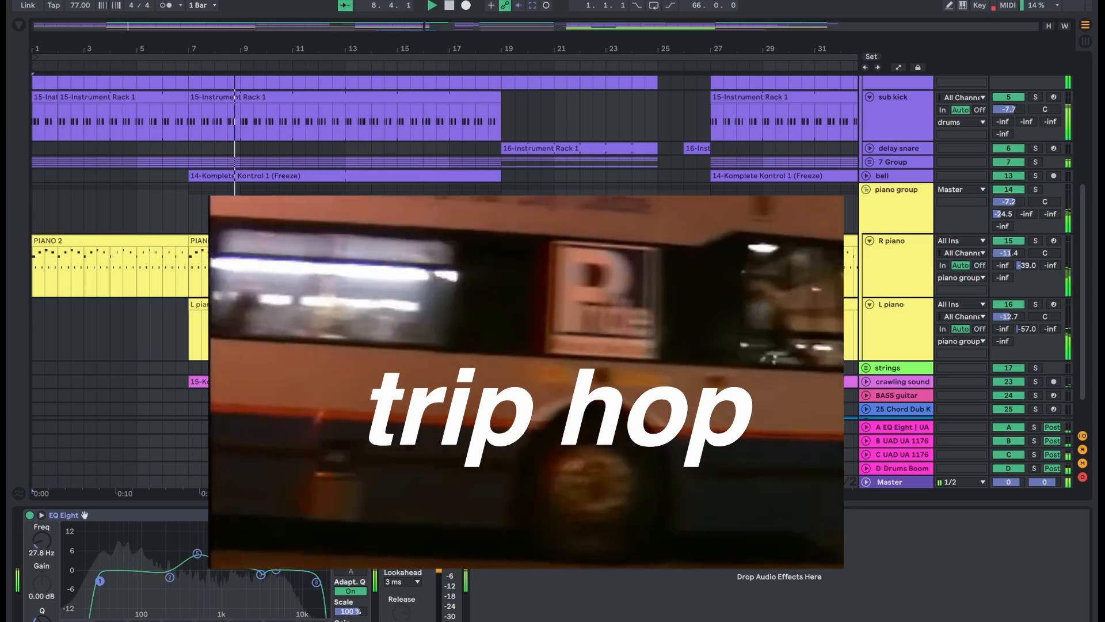
scroll(445, 248, "up", 3)
scroll(445, 282, "up", 6)
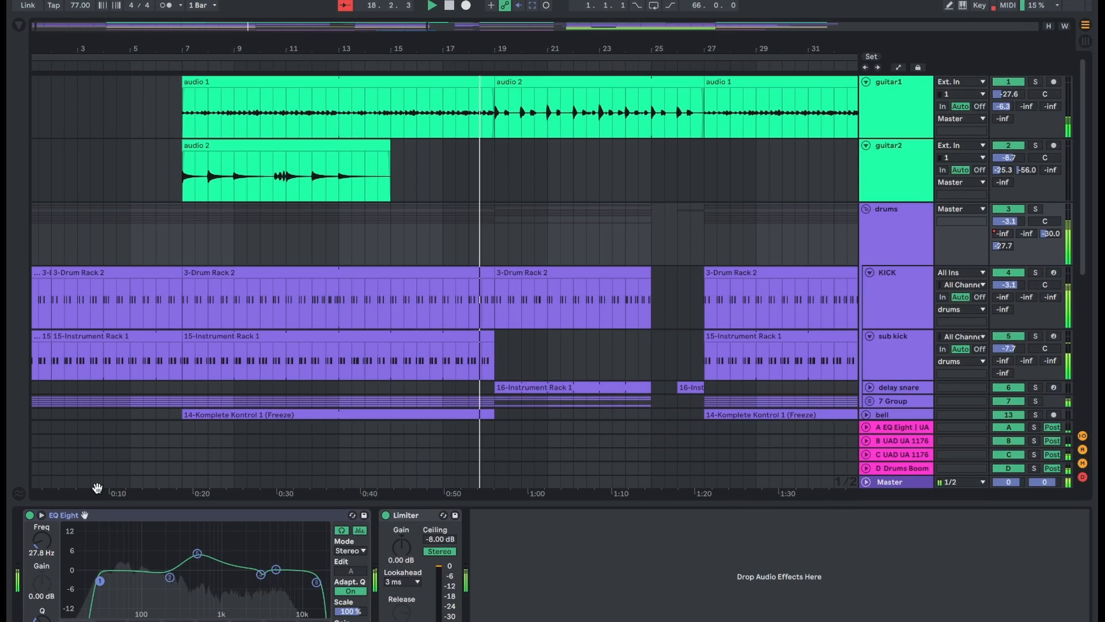
scroll(98, 463, "down", 4)
scroll(101, 465, "down", 3)
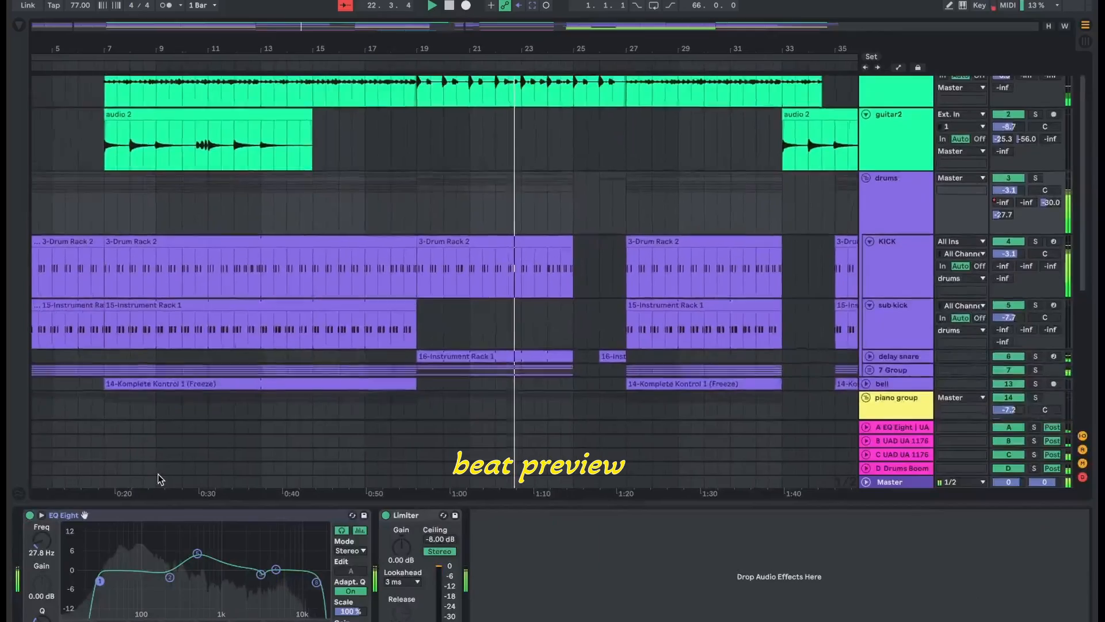
scroll(158, 475, "up", 2)
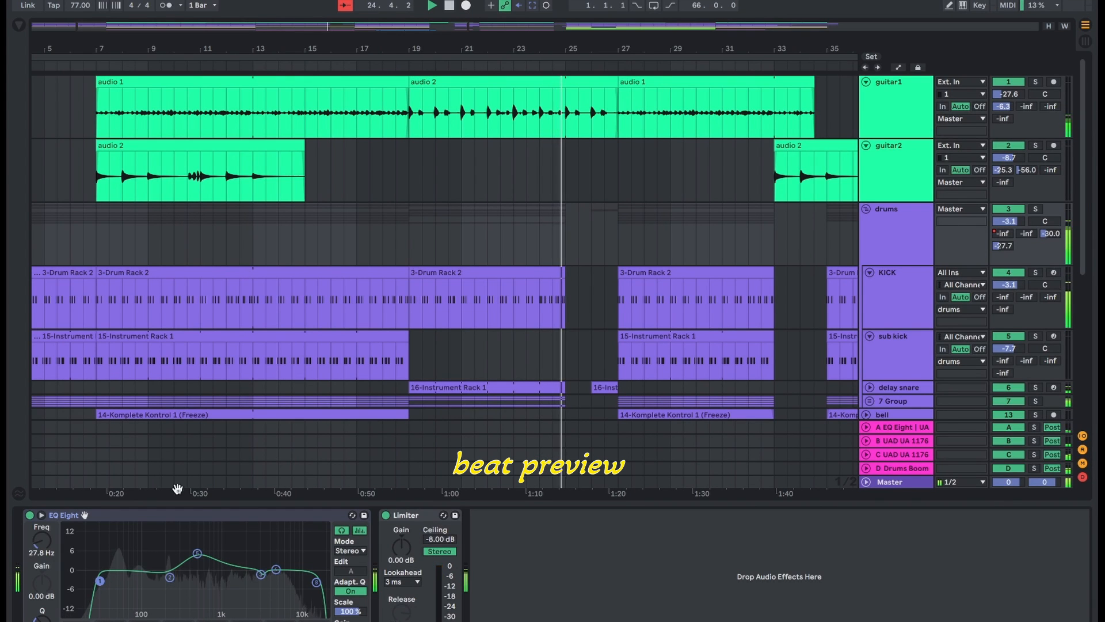
scroll(309, 470, "down", 1)
scroll(308, 471, "down", 10)
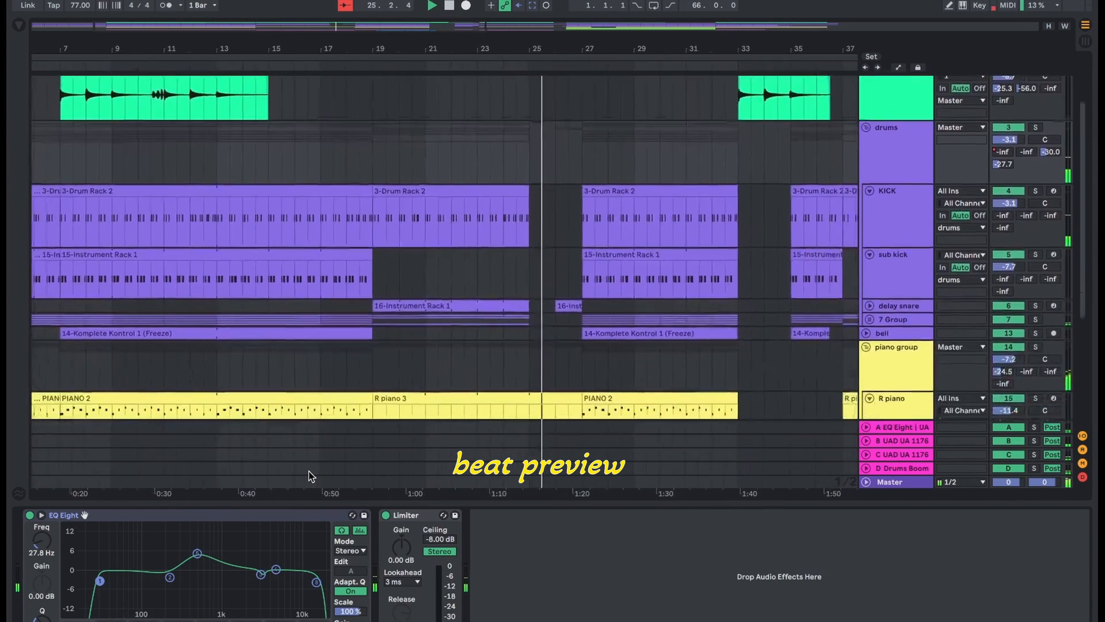
scroll(308, 470, "down", 3)
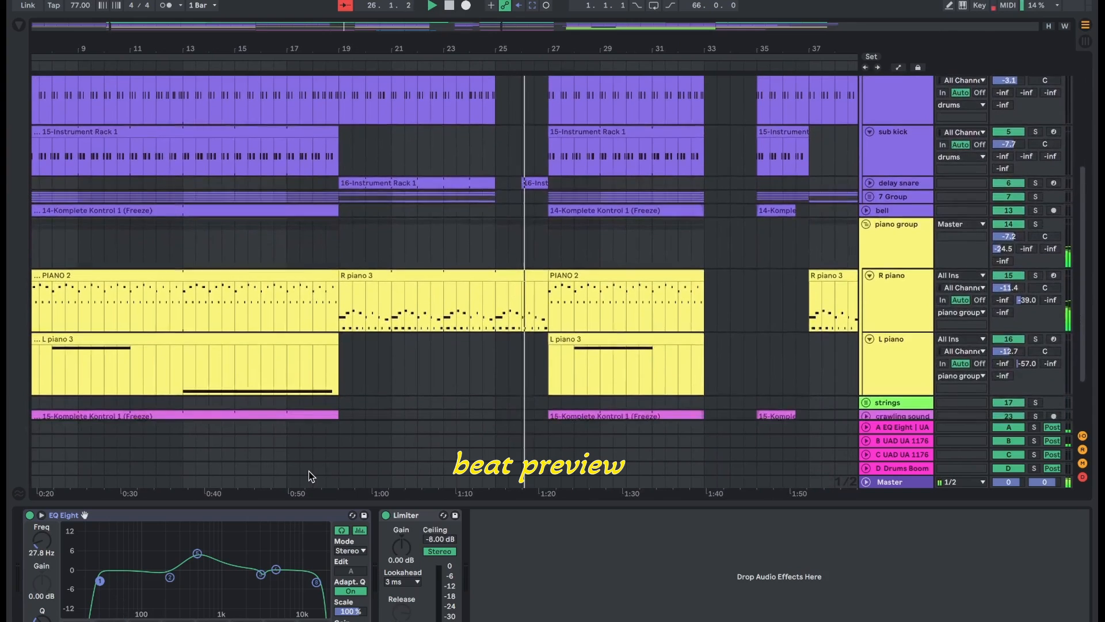
scroll(308, 471, "down", 4)
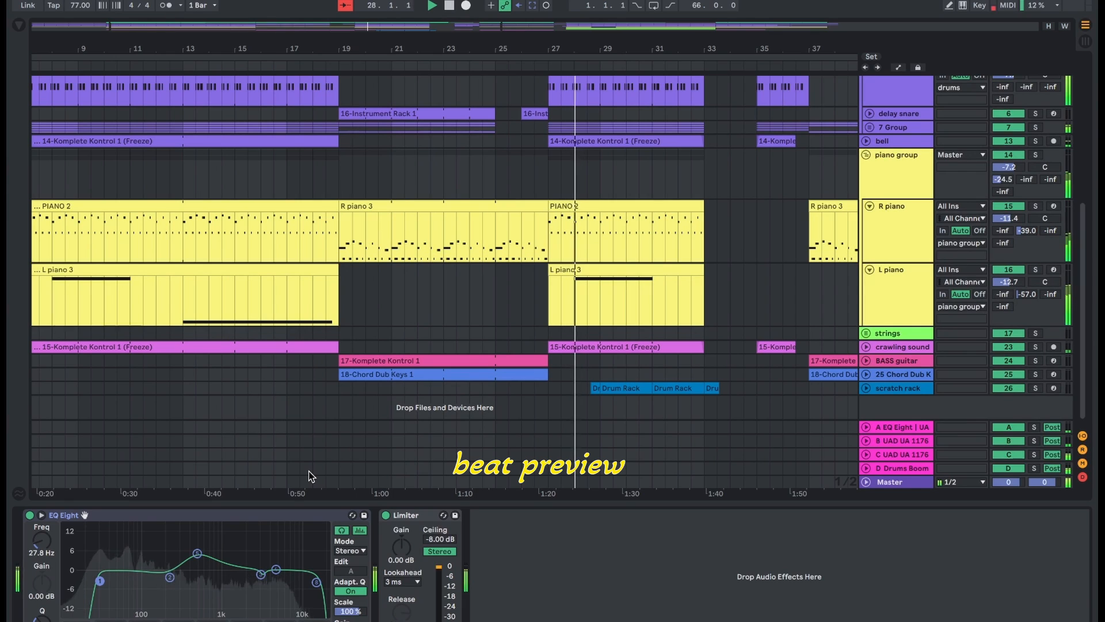
left_click(866, 388)
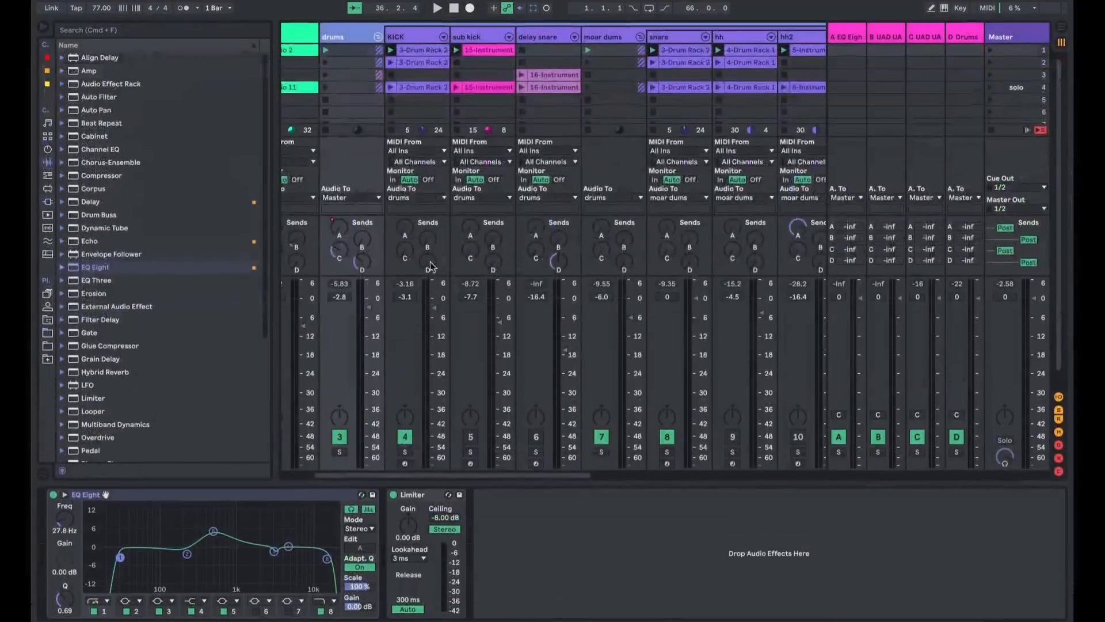
- Review the mixer channels from guitar1 across to the scratch rack and back to the drum tracks
scroll(389, 183, "left", 5)
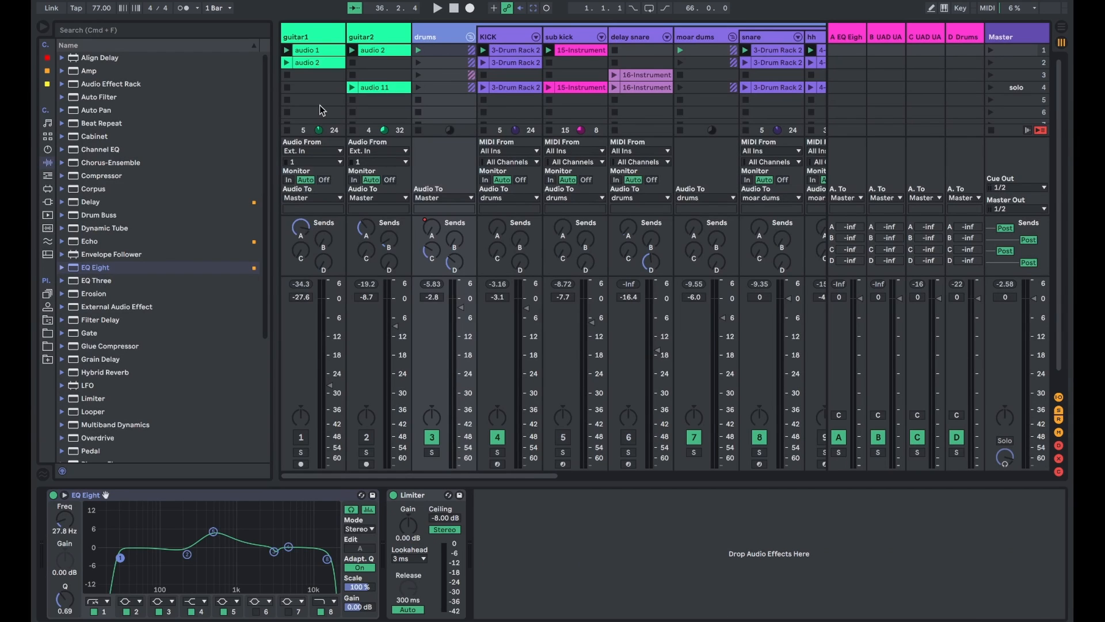
scroll(320, 105, "right", 3)
scroll(319, 104, "right", 5)
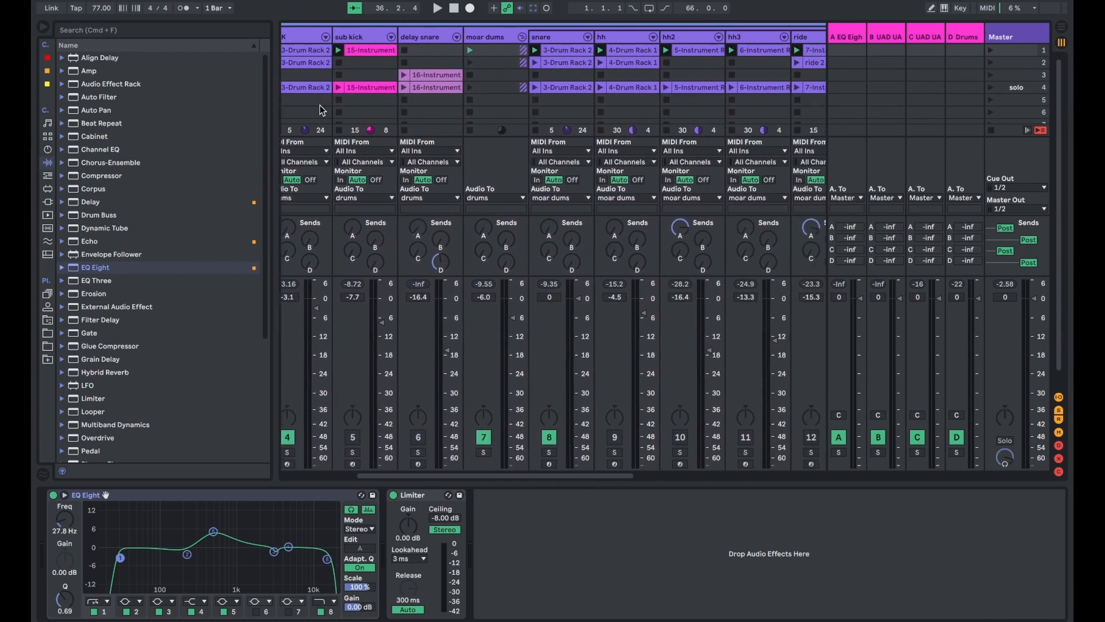
scroll(320, 104, "right", 4)
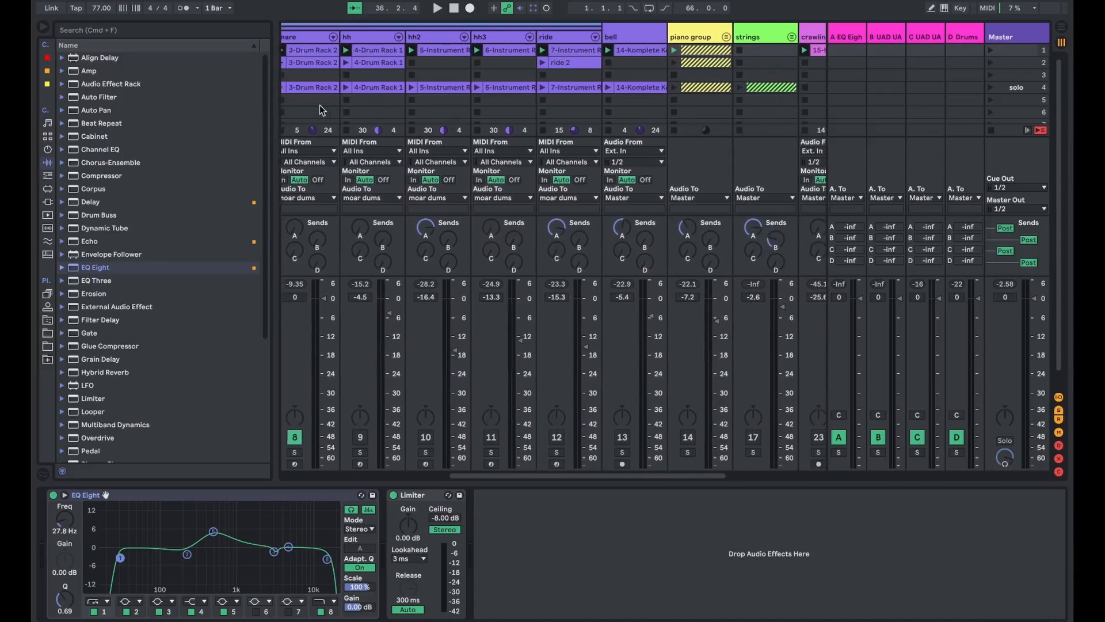
scroll(319, 105, "right", 3)
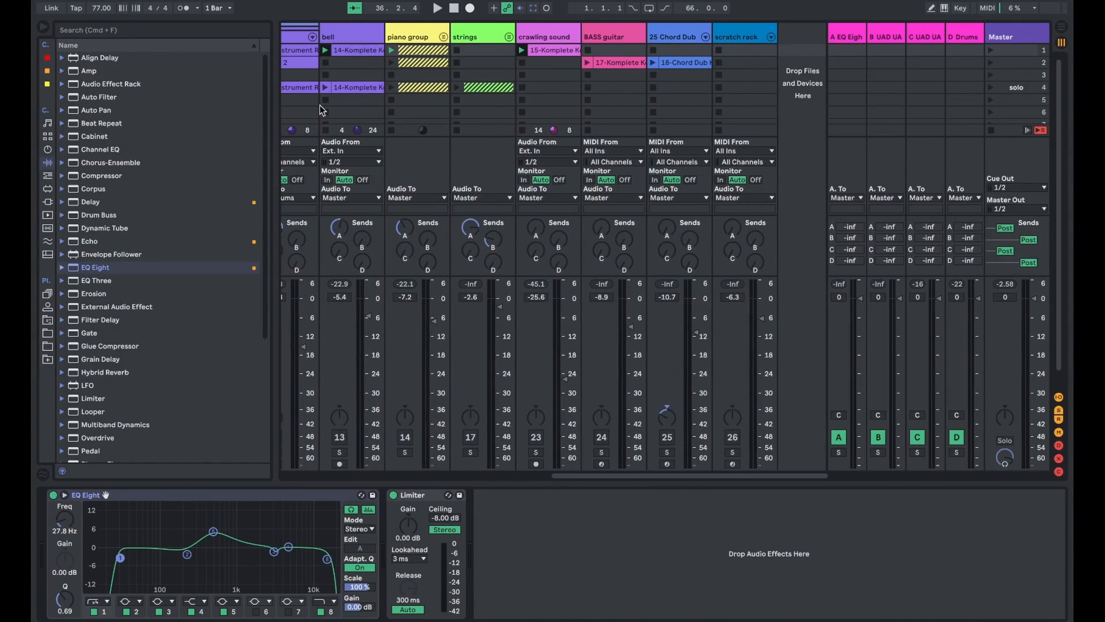
scroll(639, 314, "left", 4)
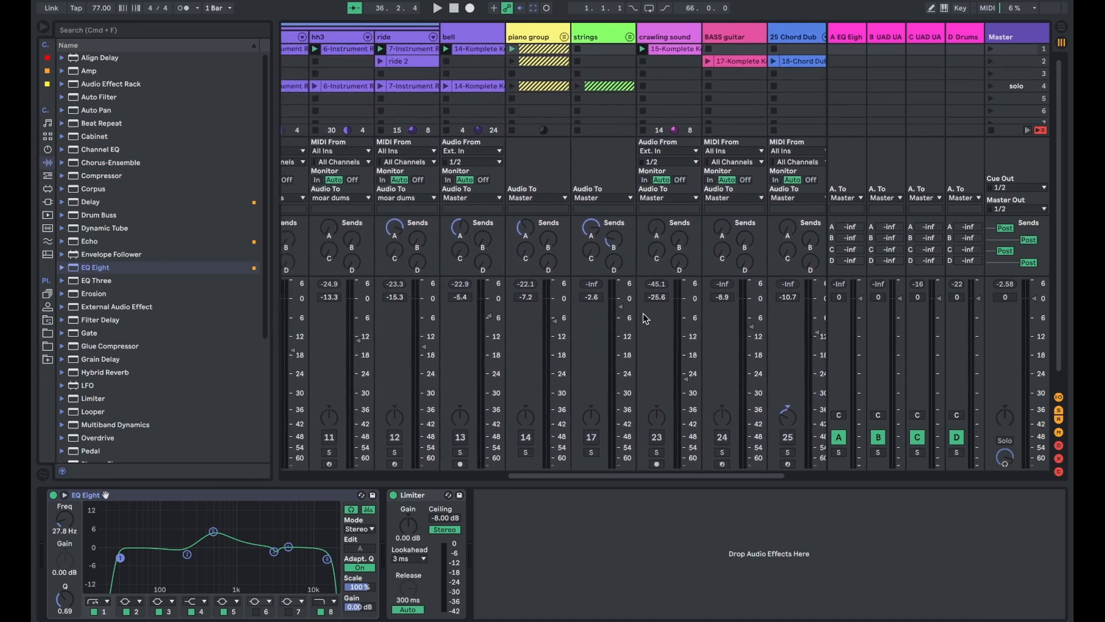
scroll(532, 127, "left", 4)
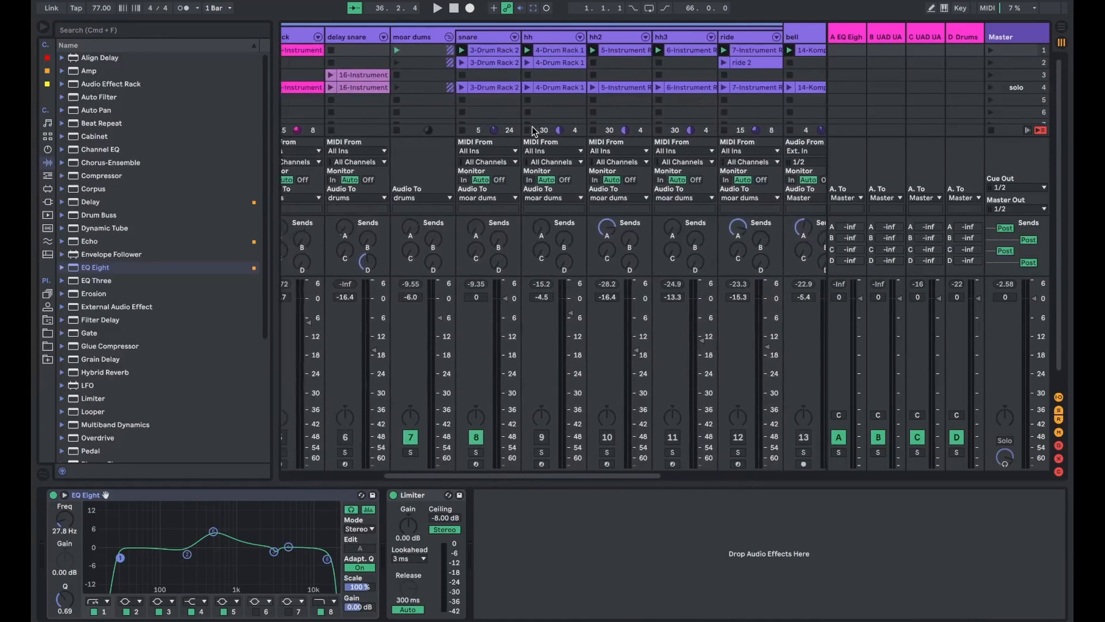
scroll(500, 110, "left", 1)
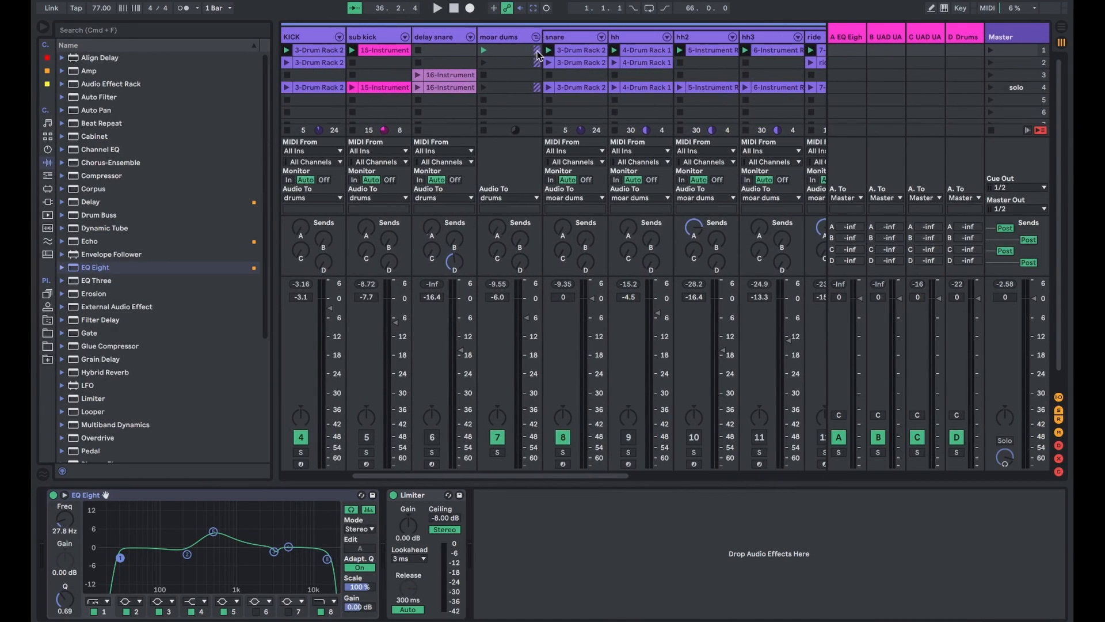
- Collapse the nested moar dums group and the whole drums group, and look over the condensed mixer
scroll(535, 36, "right", 8)
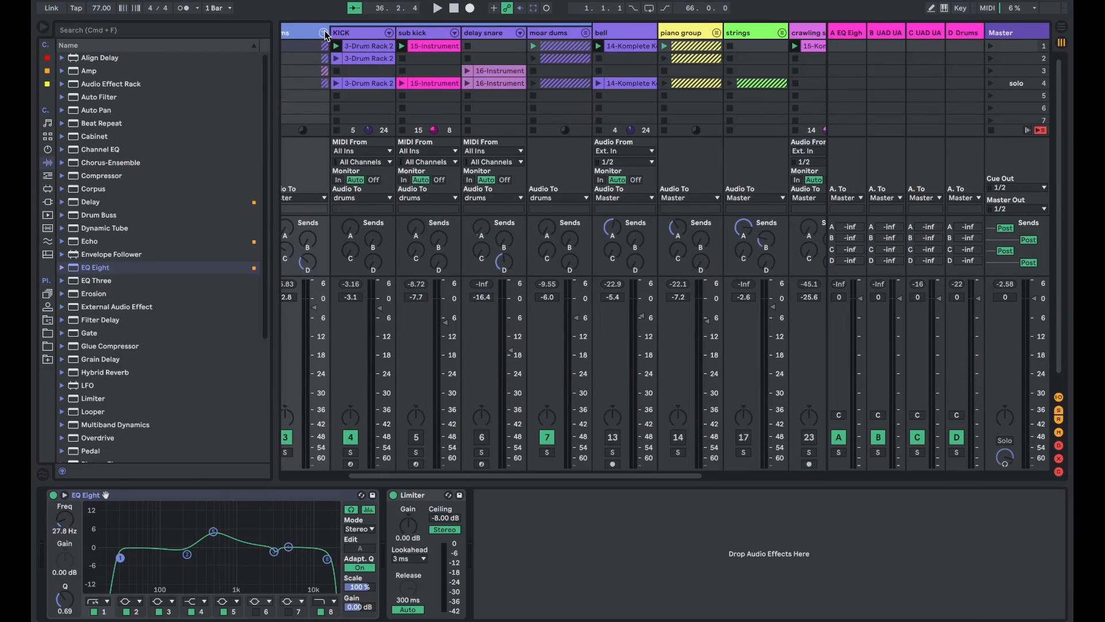
scroll(368, 36, "left", 5)
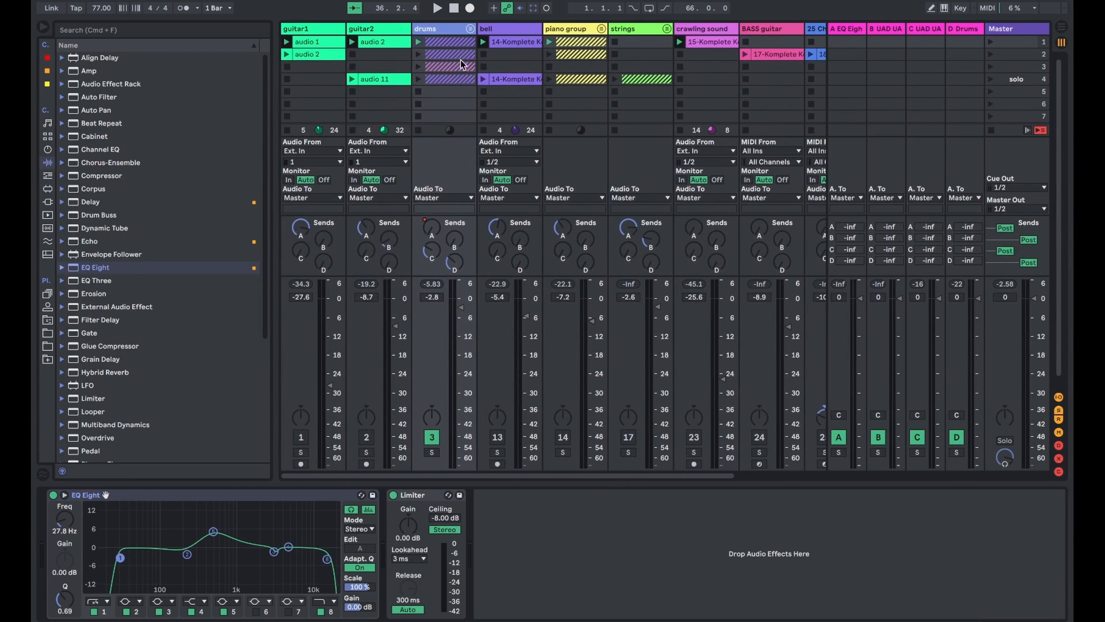
scroll(503, 71, "down", 1)
scroll(504, 72, "up", 1)
scroll(486, 81, "right", 2)
scroll(485, 80, "left", 2)
scroll(463, 55, "down", 1)
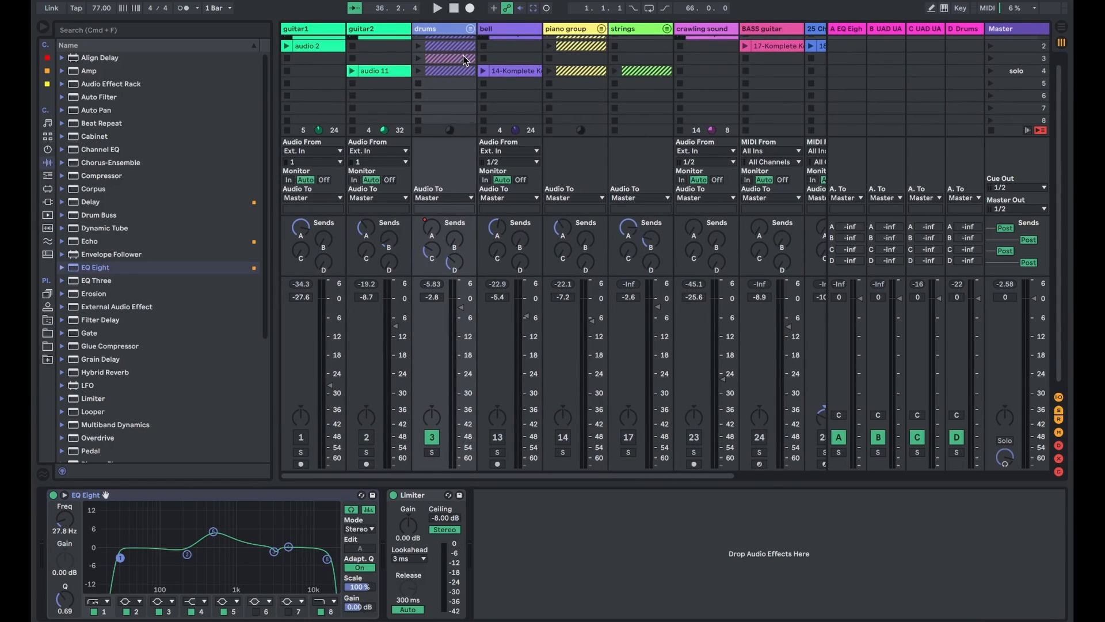
scroll(464, 60, "up", 1)
- Expand the drums group and its nested moar dums group to show all their drum tracks
left_click(471, 30)
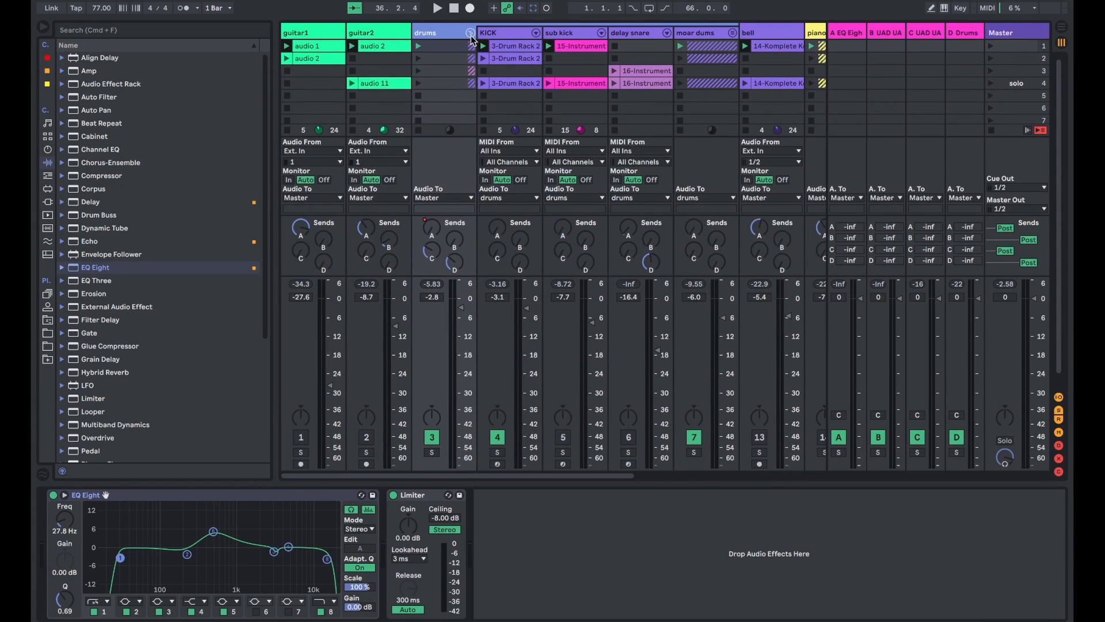
scroll(652, 30, "right", 1)
left_click(694, 32)
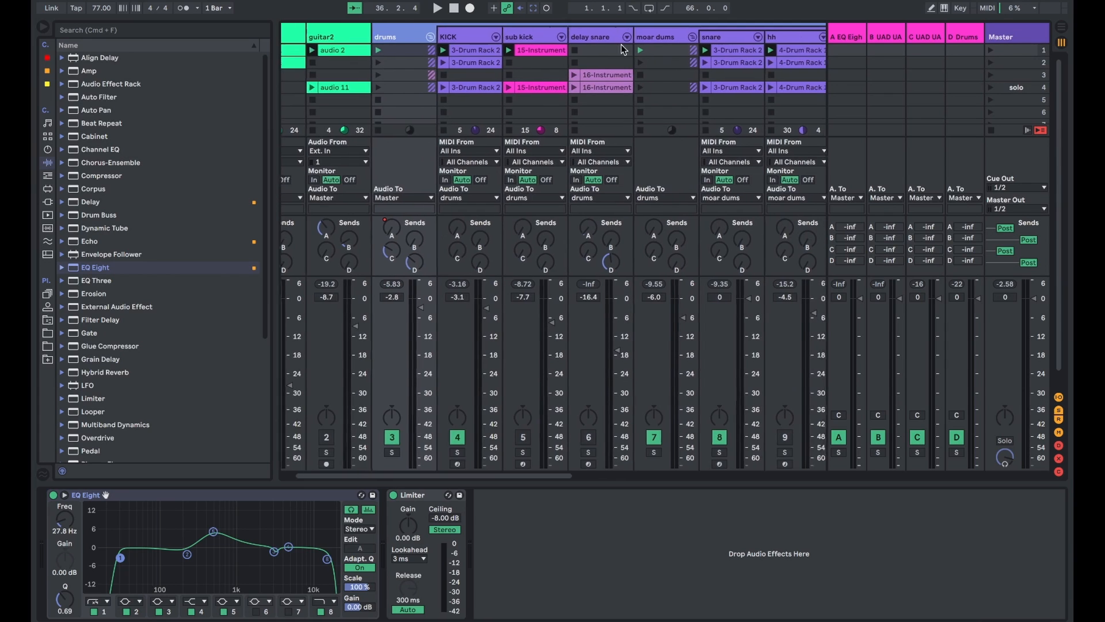
- Play the drums and inspect the effect devices on return tracks A, B, C and D in turn
scroll(620, 44, "right", 1)
key("space")
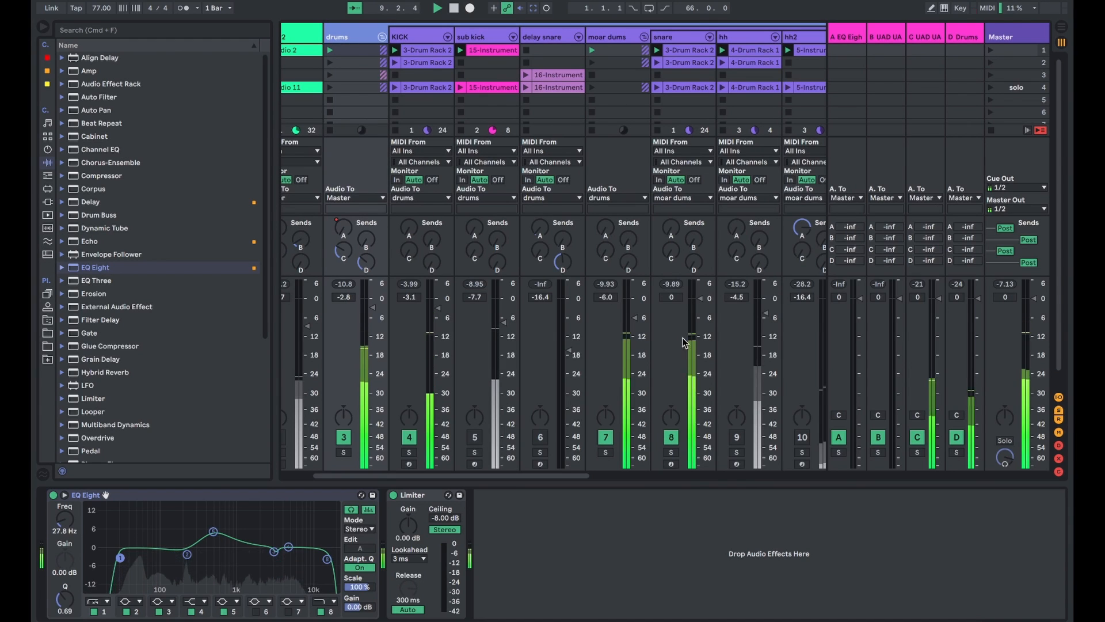
left_click(855, 38)
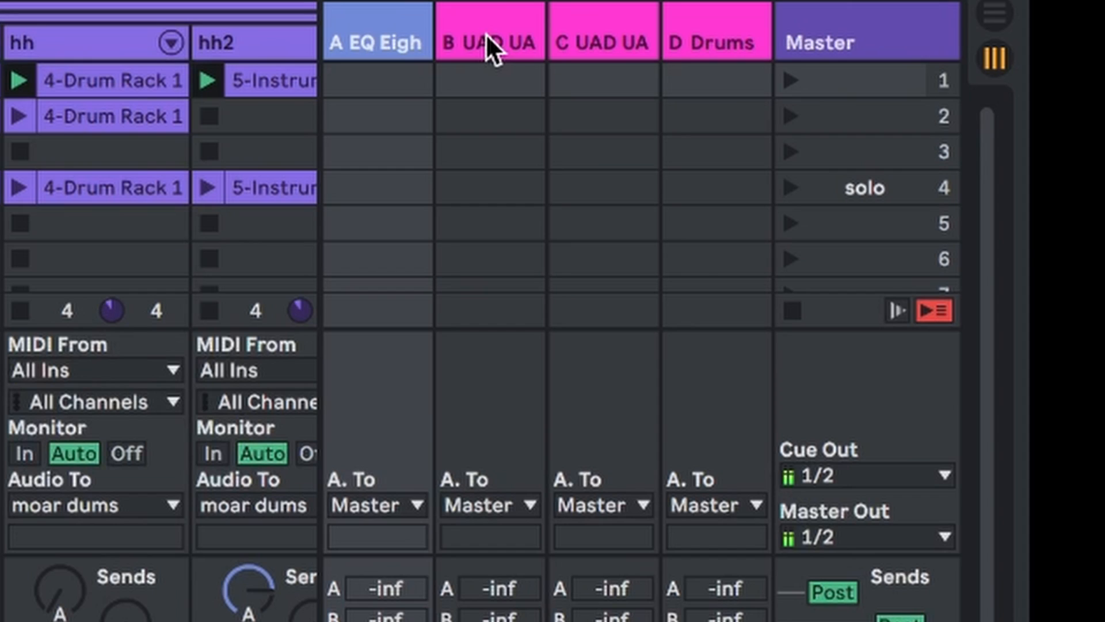
left_click(887, 36)
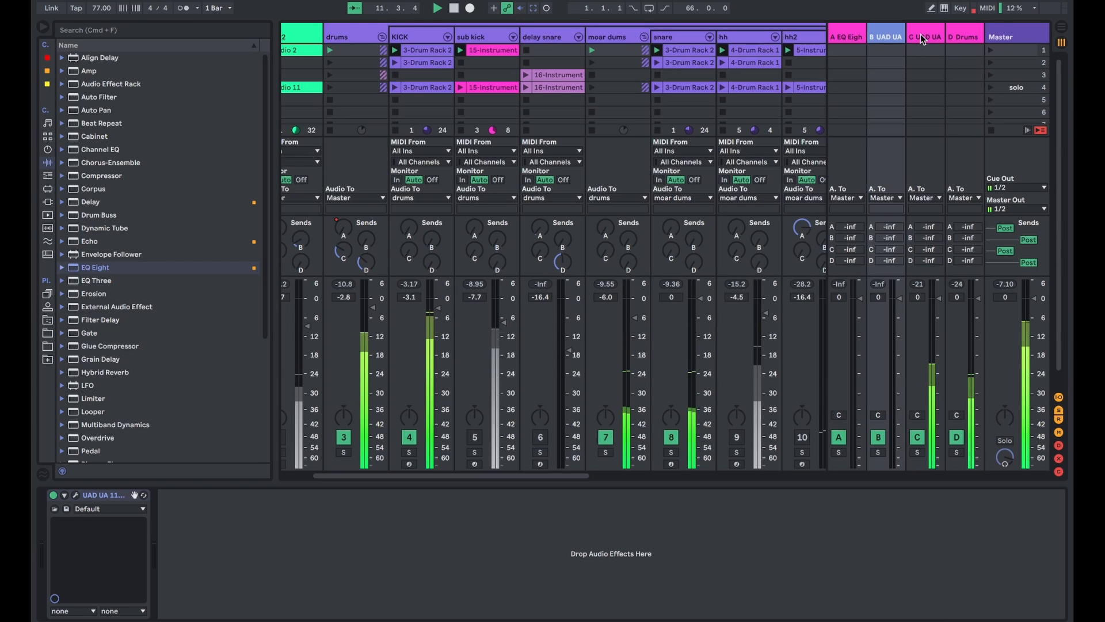
left_click(590, 46)
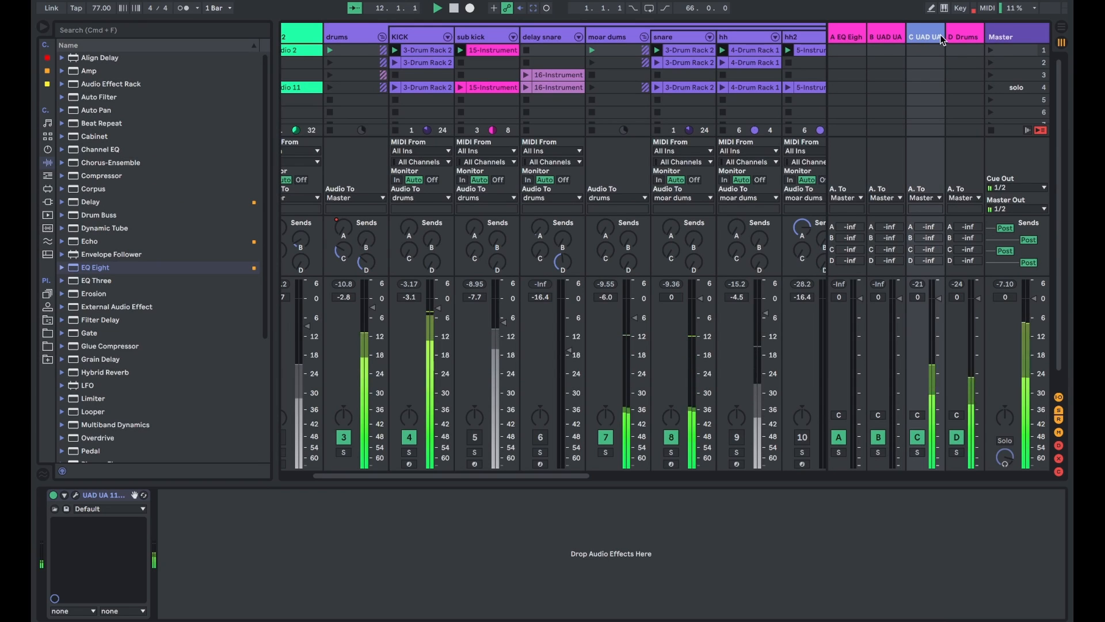
left_click(959, 37)
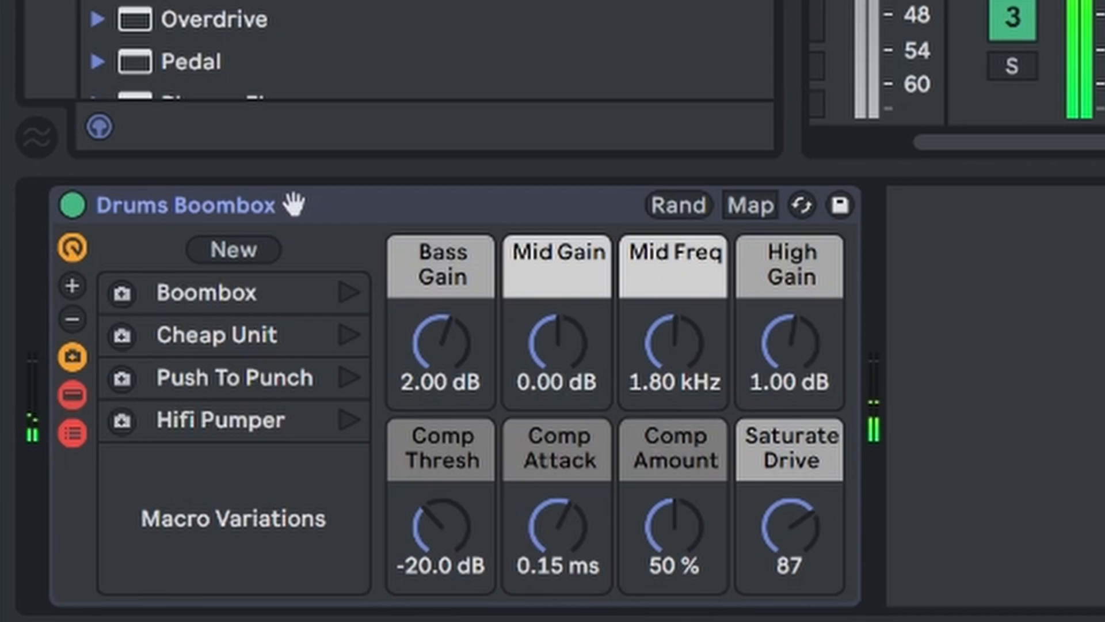
- Open the Audio Effect Rack presets and browse the Modulation & Rhythmic and Mixing & Mastering folders
left_click(62, 84)
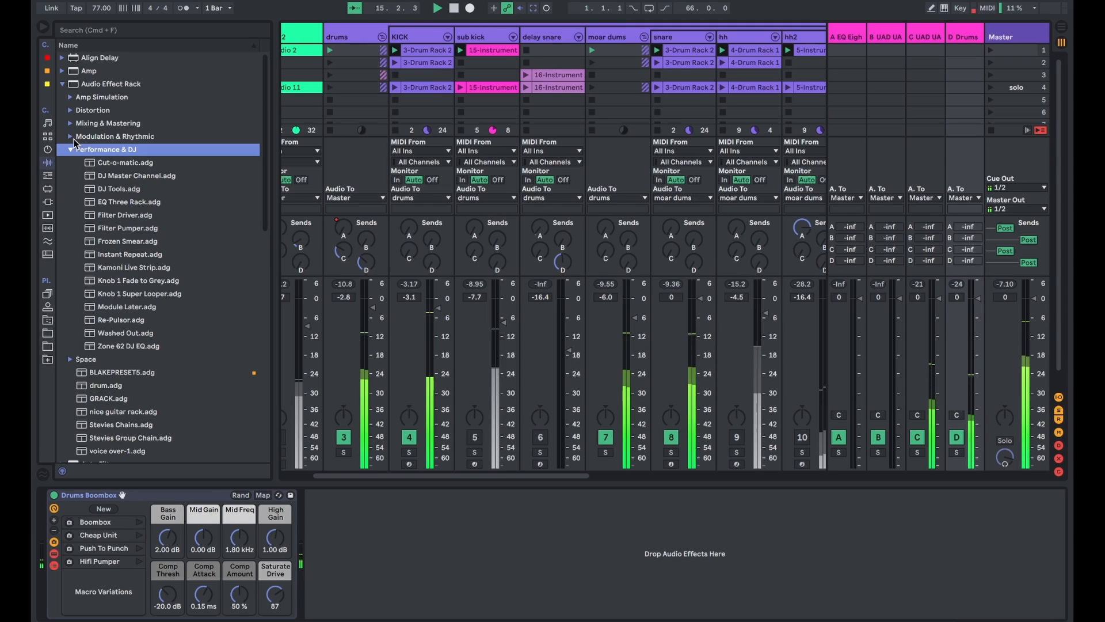
left_click(71, 138)
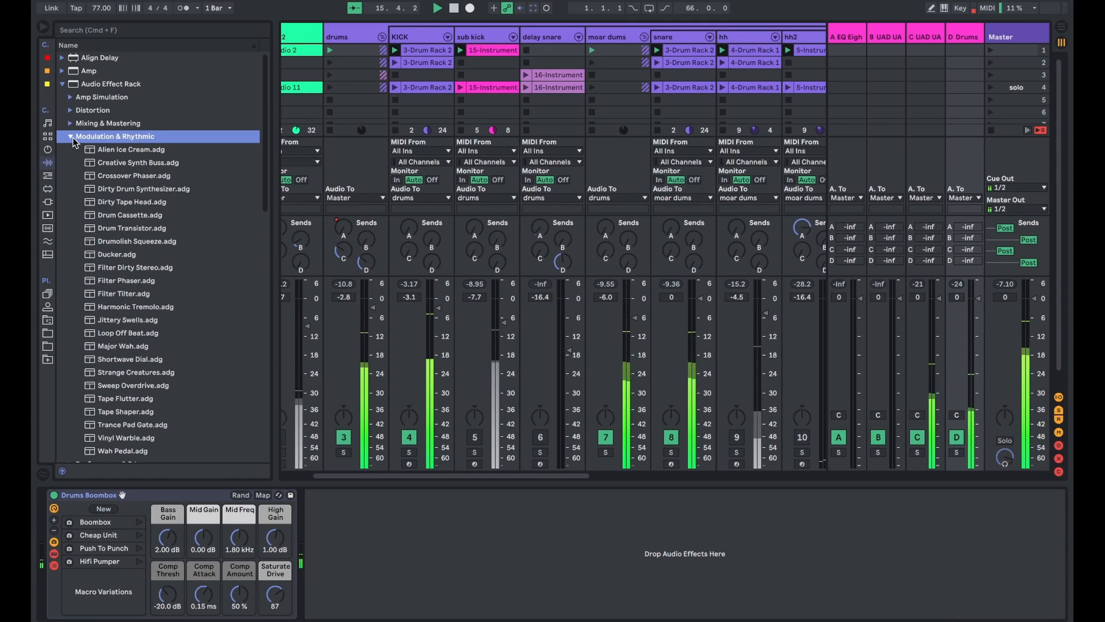
left_click(71, 137)
left_click(70, 124)
scroll(112, 173, "down", 5)
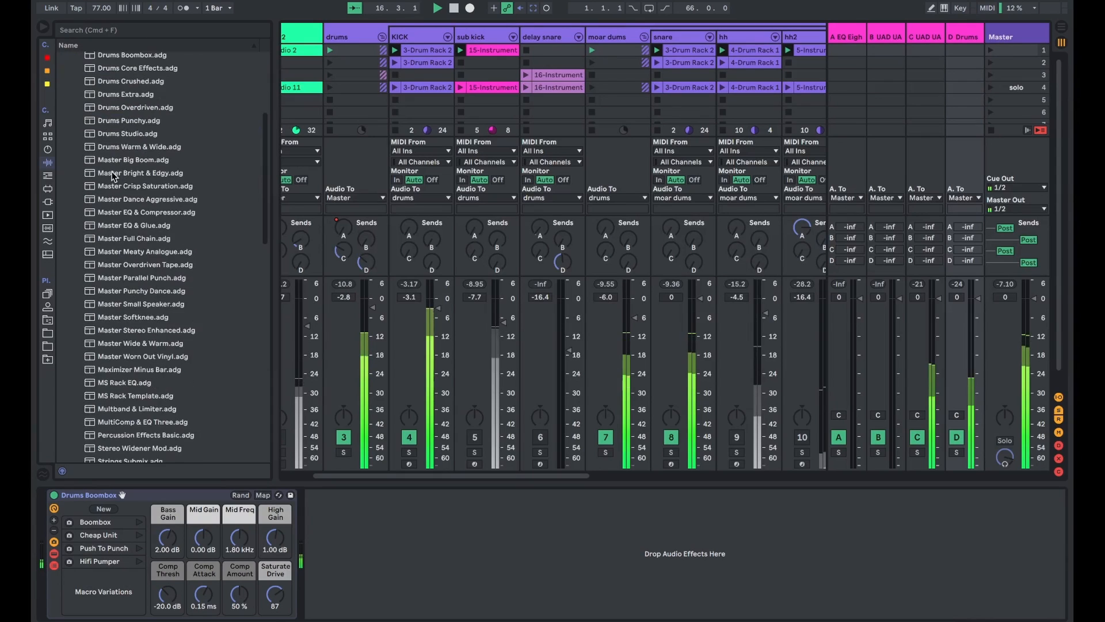
scroll(112, 174, "up", 2)
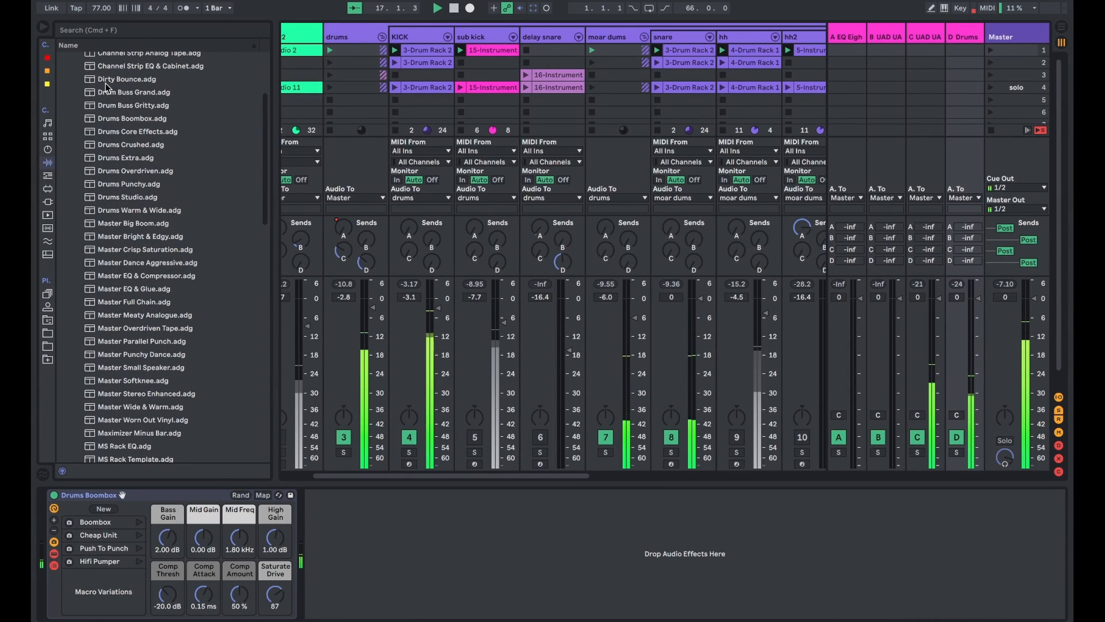
- Highlight the Mixing & Mastering presets from Dirty Bounce through Master Stereo Enhanced, and close that folder
left_click_drag(105, 87, 108, 199)
left_click(198, 397)
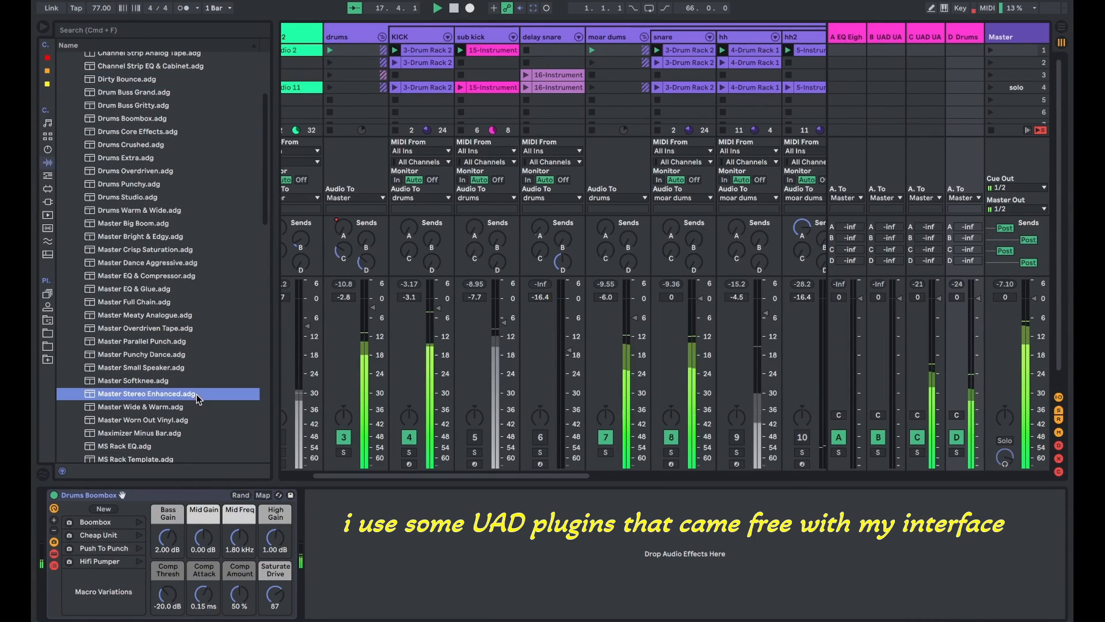
left_click(130, 85, "shift")
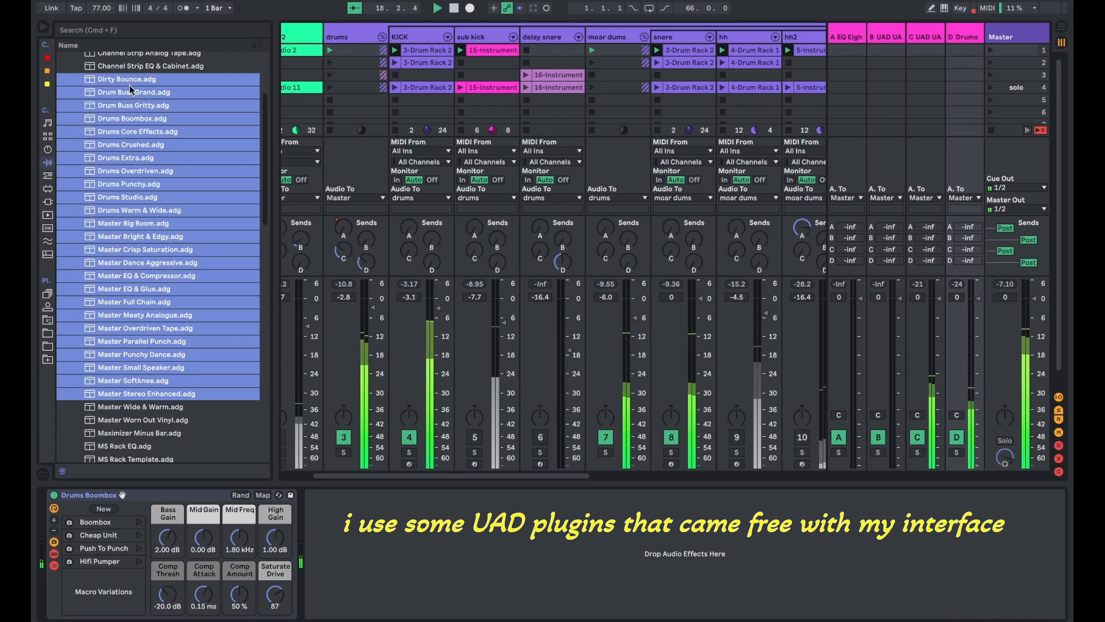
scroll(150, 362, "up", 5)
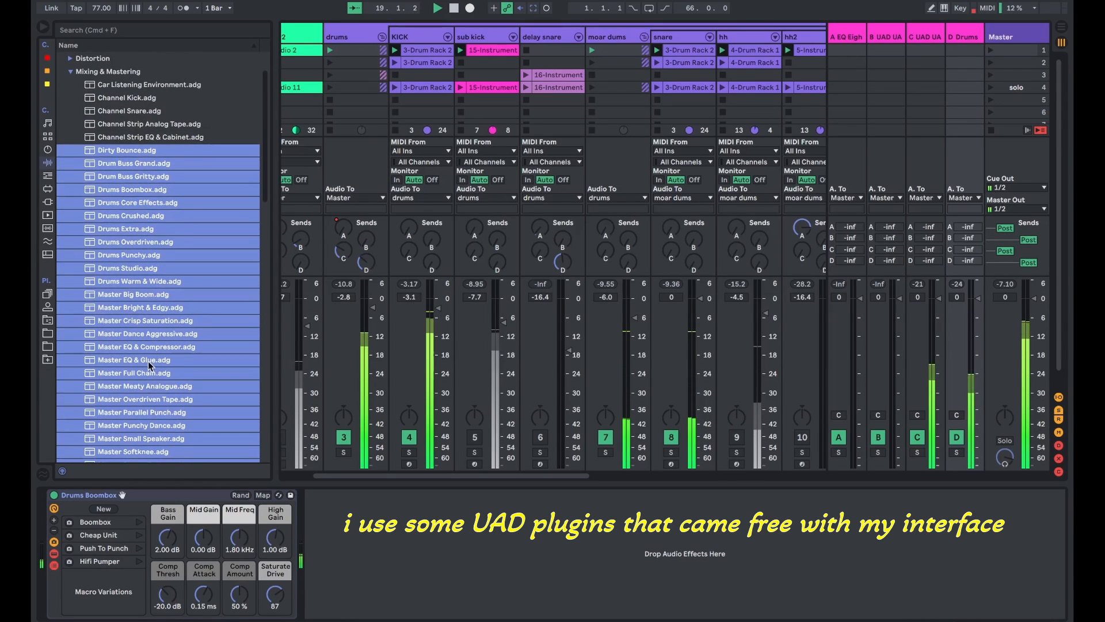
left_click(71, 72)
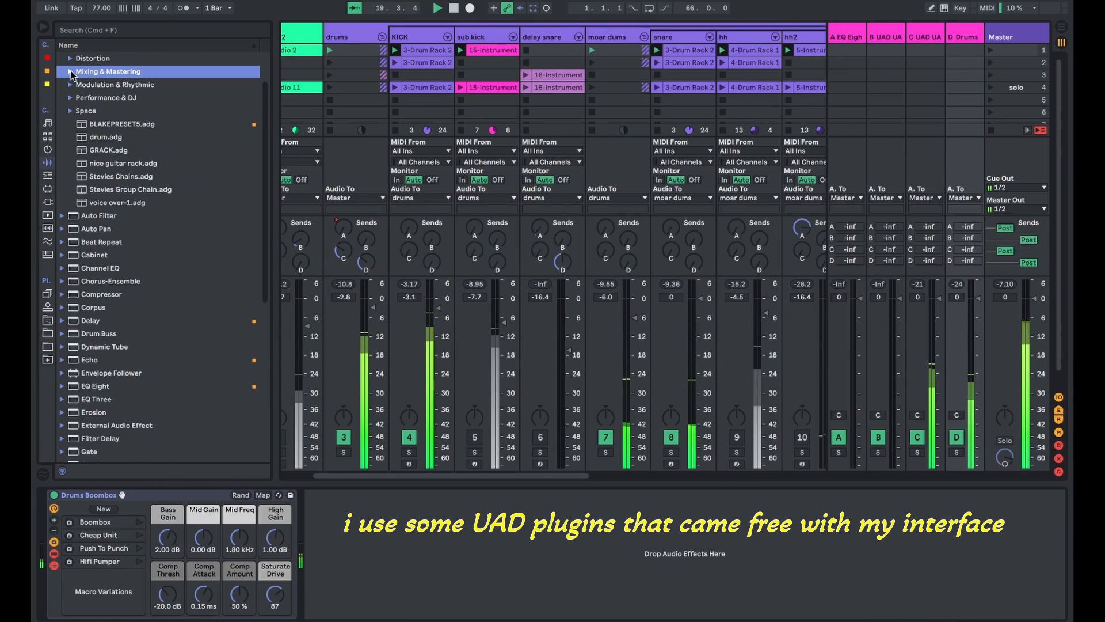
- Check the Space preset folder and close it, and open the Performance & DJ folder to view its presets
left_click(70, 111)
left_click(71, 112)
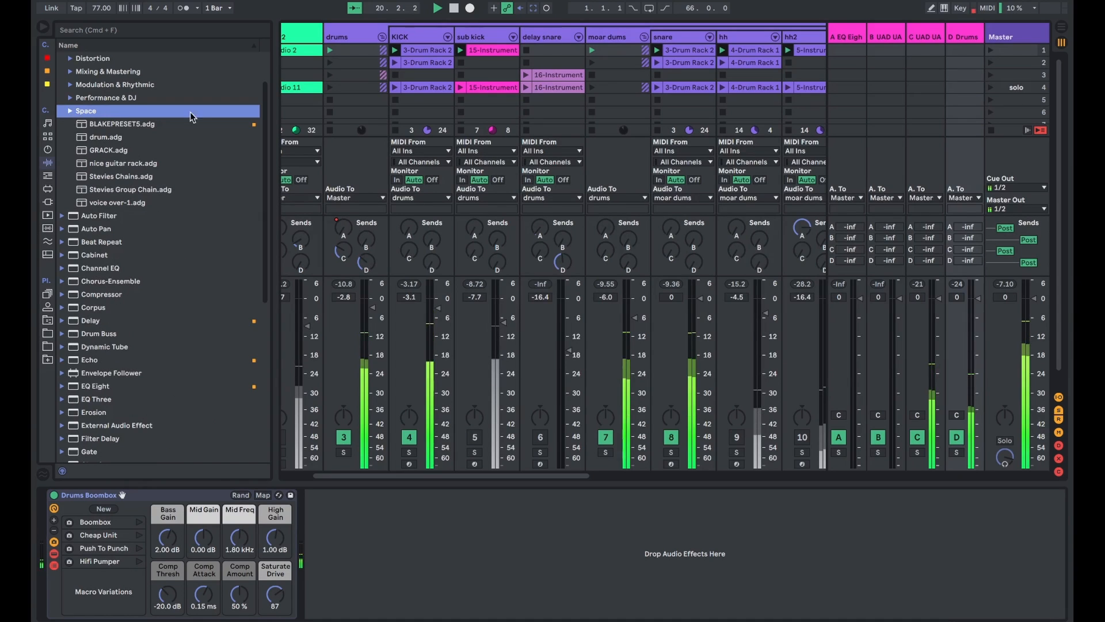
left_click(69, 98)
scroll(70, 99, "up", 3)
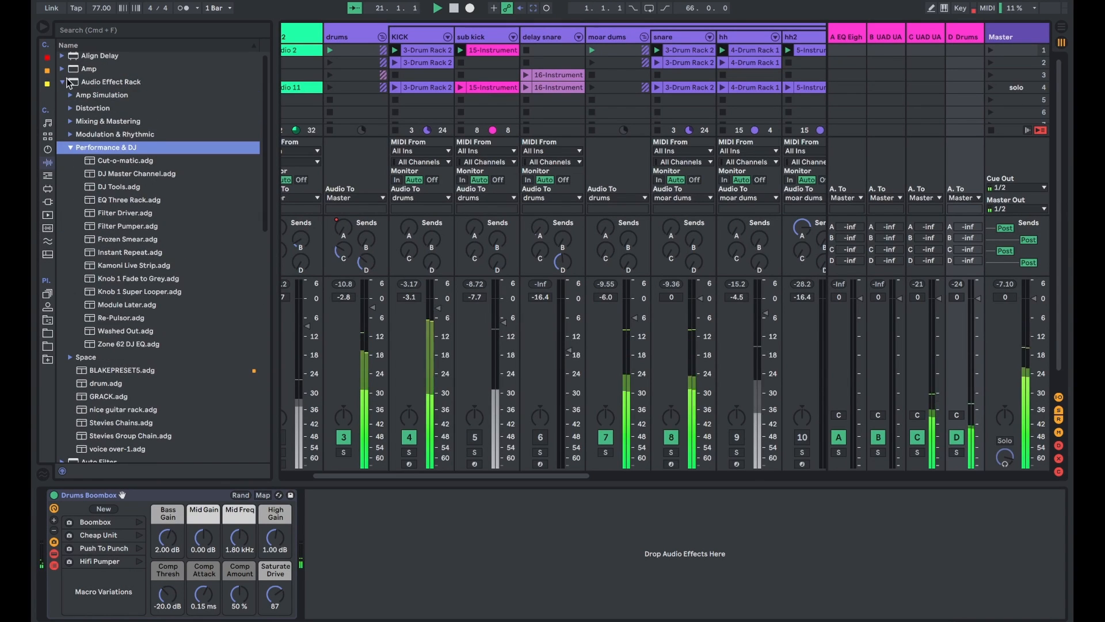
- Close the Audio Effect Rack folder and look over the drum tracks in the mixer
left_click(63, 91)
left_click(62, 82)
scroll(869, 114, "right", 5)
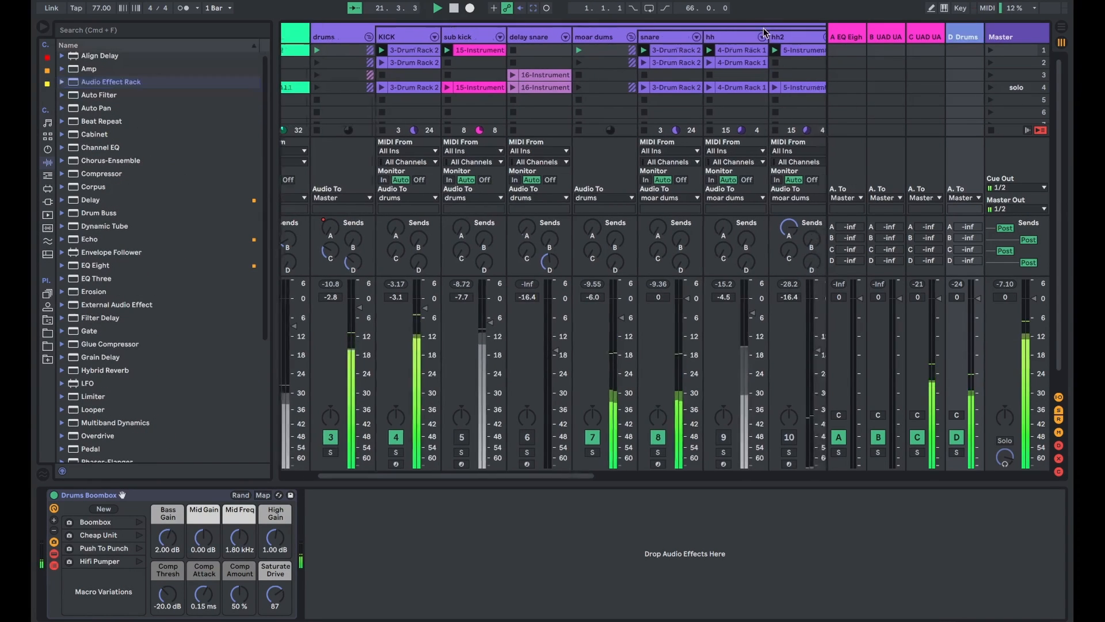
scroll(499, 94, "left", 5)
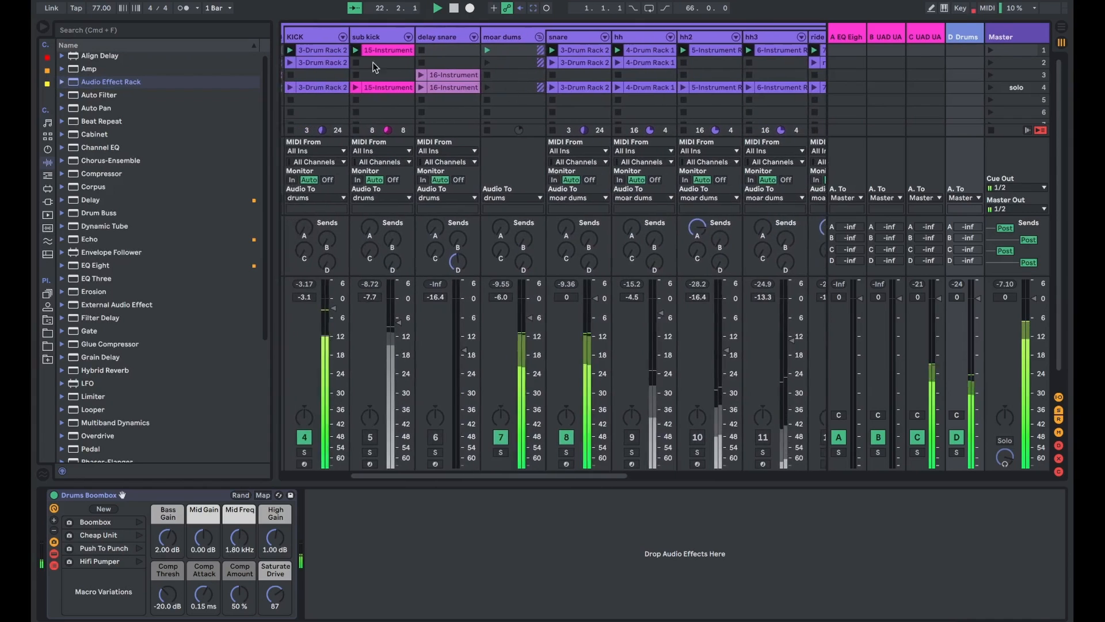
- Examine the master level meter, try a higher master volume, and return the fader to 0 dB
left_click(1042, 53)
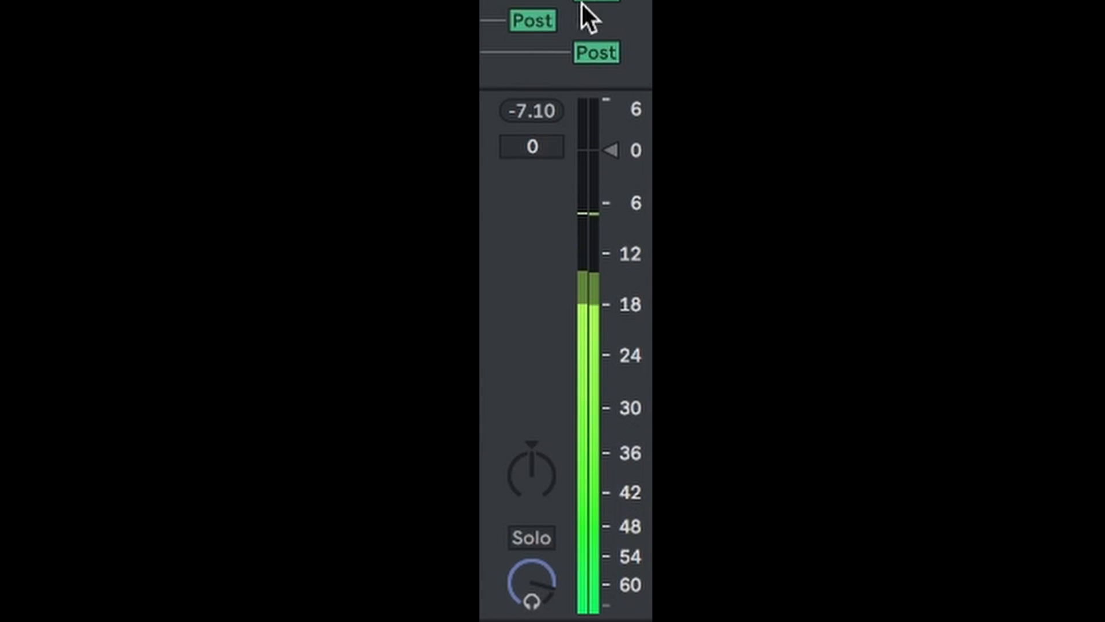
left_click(612, 146)
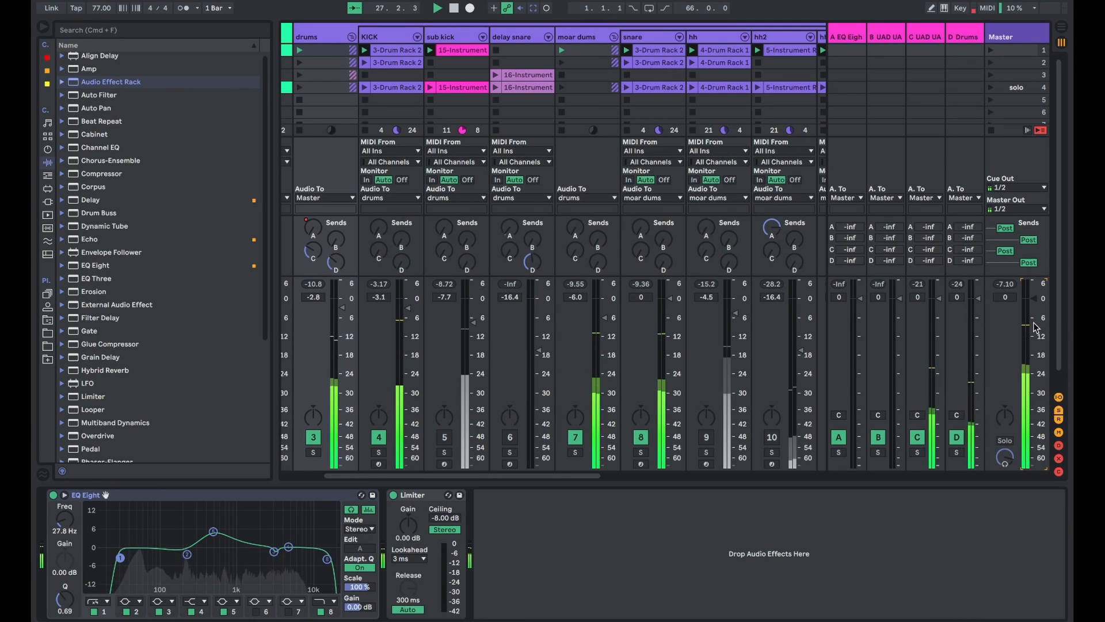
left_click_drag(1034, 299, 1034, 285)
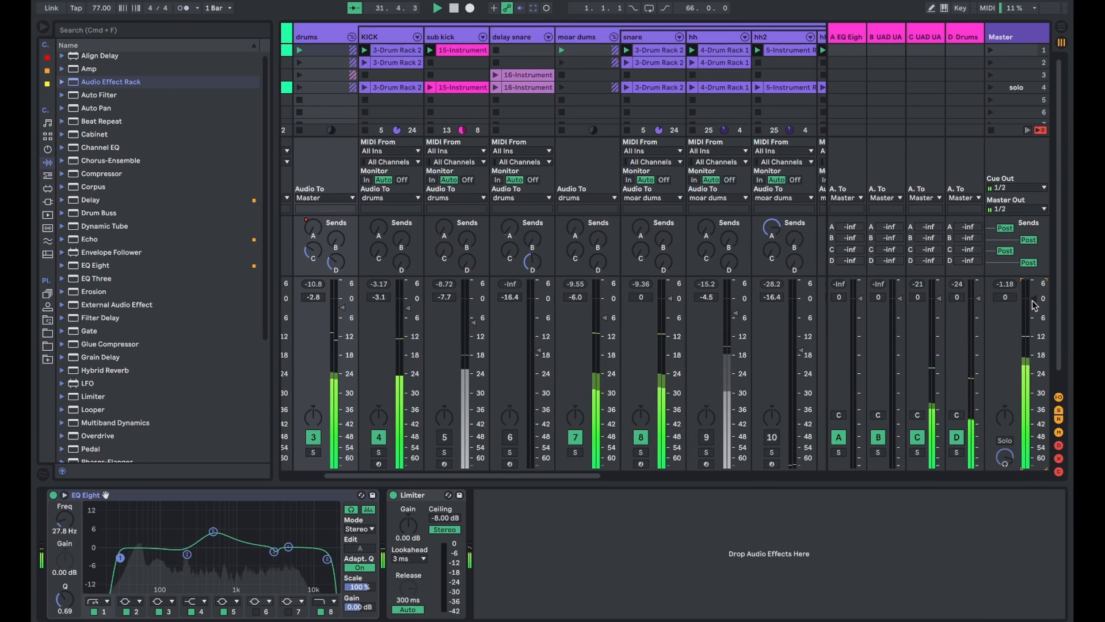
left_click_drag(1035, 298, 1034, 299)
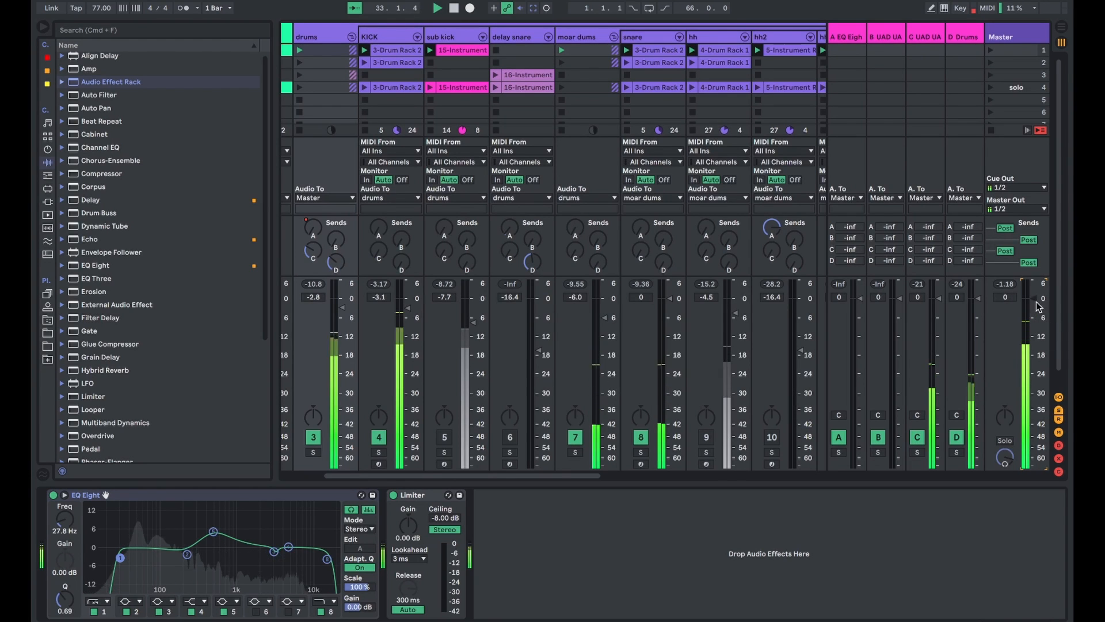
- Fold the drums group, select all tracks from guitar1 through scratch rack, and lower their volumes together by about 1 dB
left_click(351, 37)
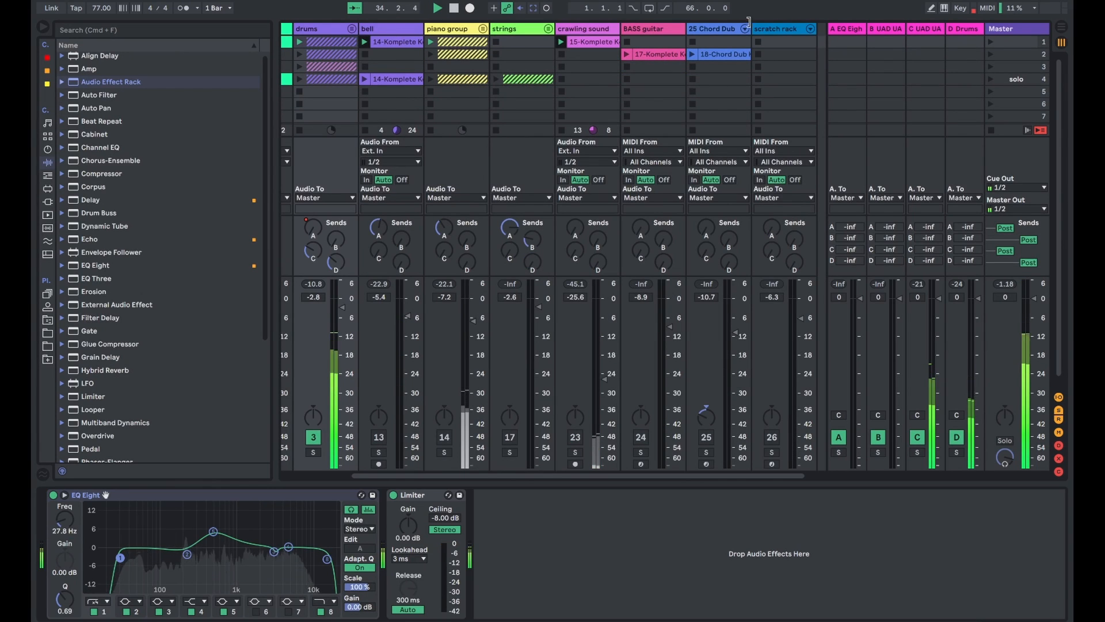
left_click(776, 33)
scroll(378, 44, "left", 3)
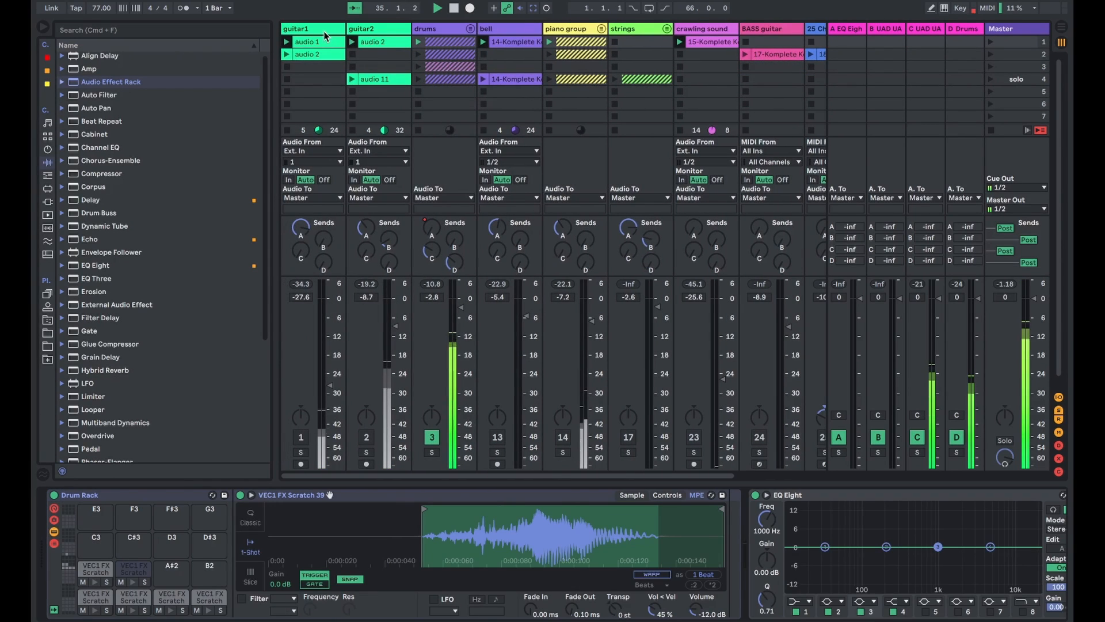
left_click(325, 35)
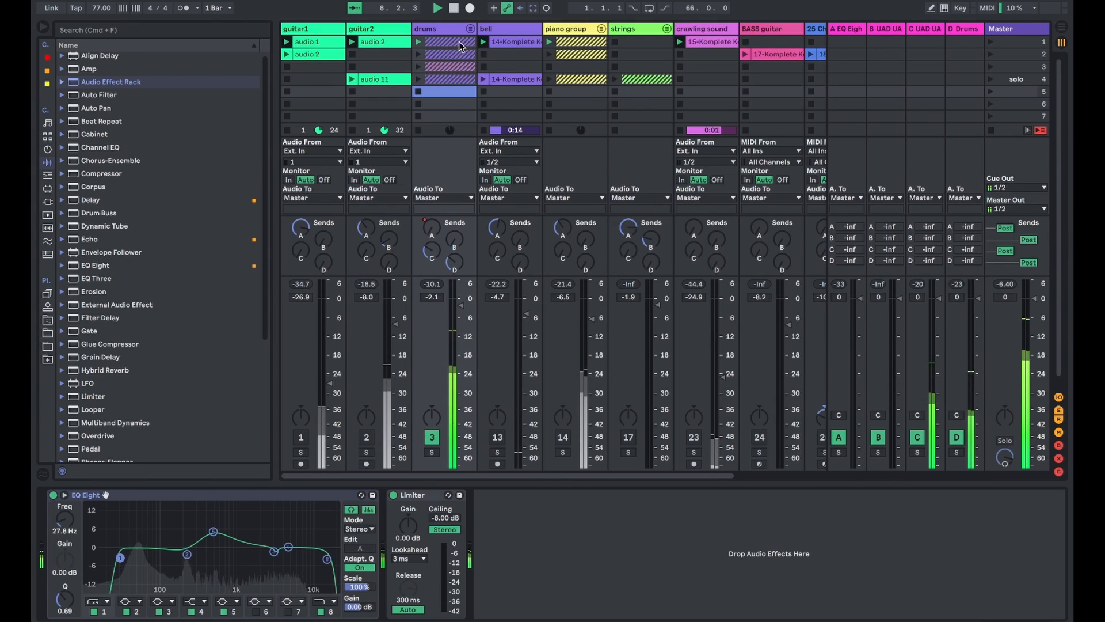
- Expand the drums group and show the KICK track's devices
left_click(470, 28)
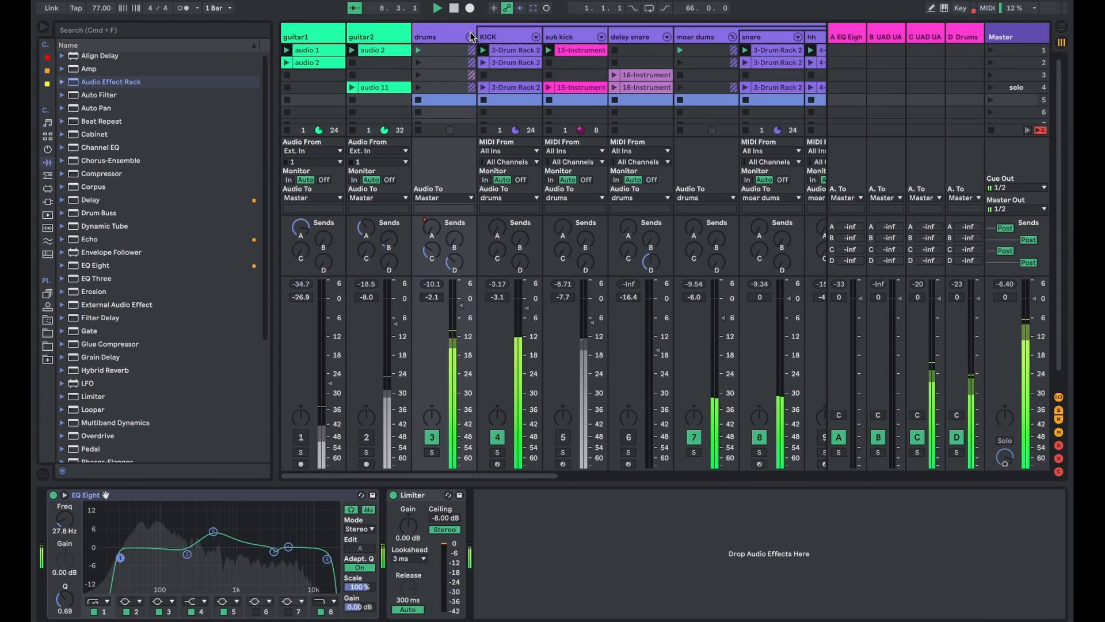
scroll(530, 70, "right", 5)
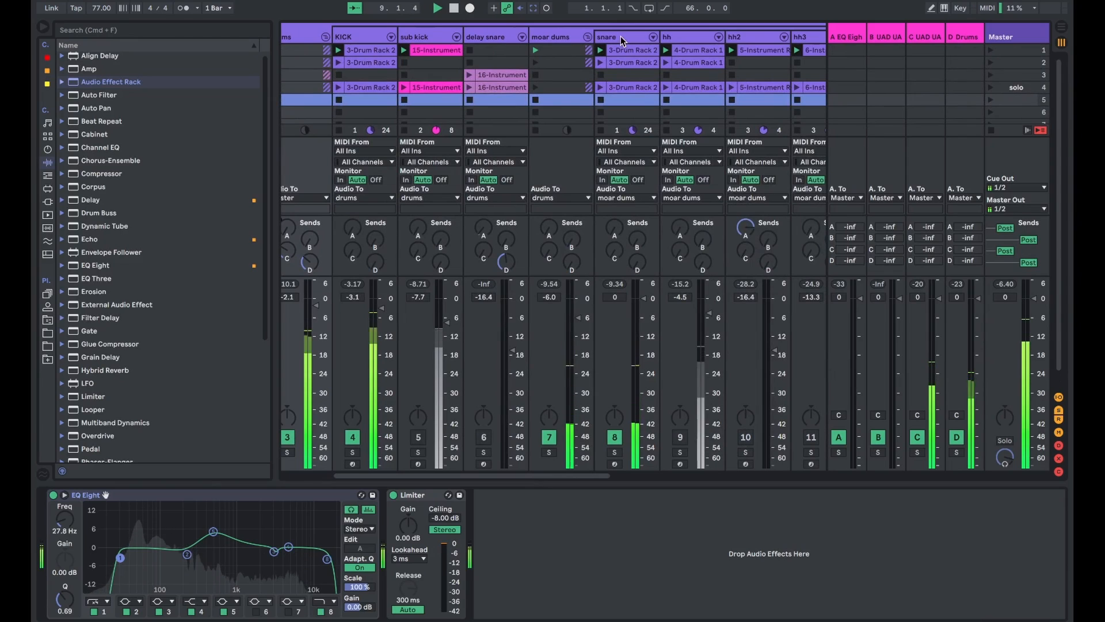
left_click(358, 39)
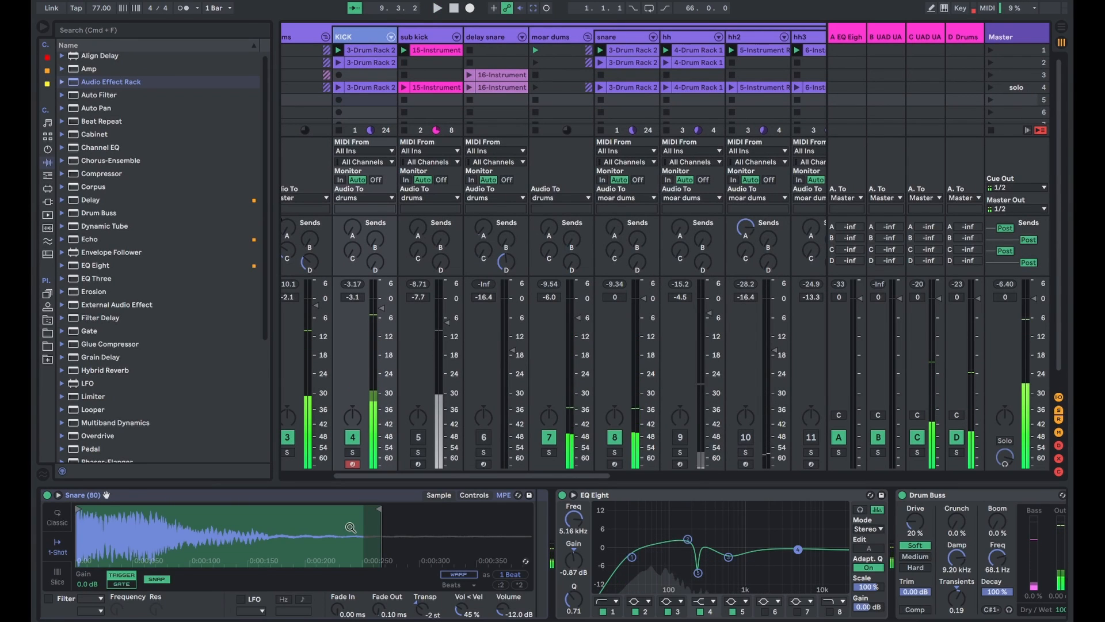
- Inspect the snare track's device chain and the pads and layered chains of its Drum Rack
left_click(614, 38)
scroll(182, 609, "up", 10)
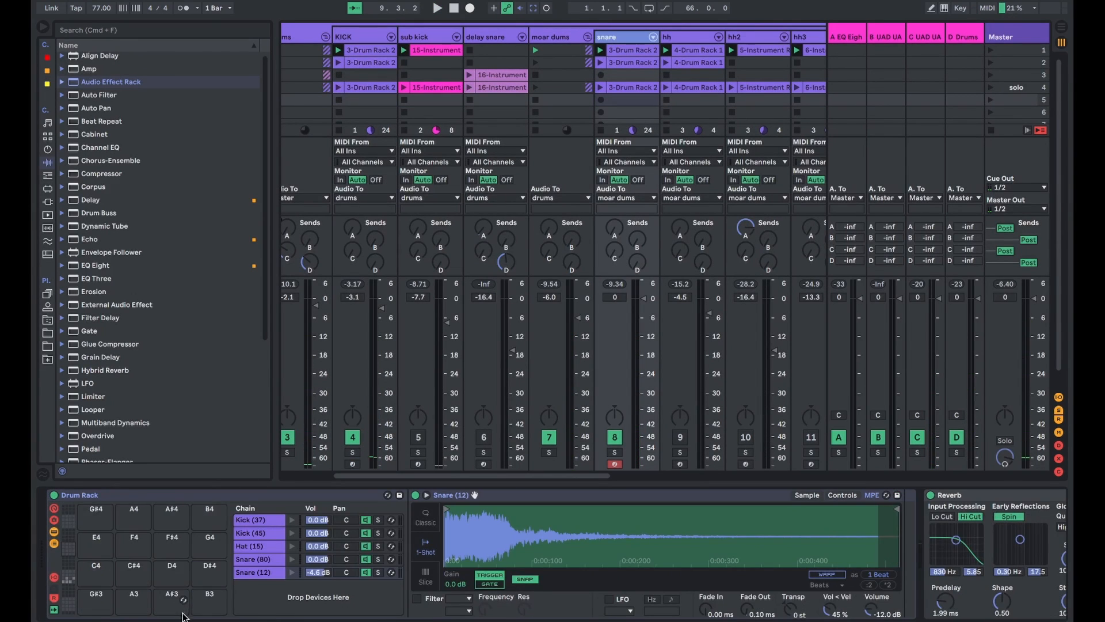
scroll(164, 596, "right", 1)
scroll(53, 586, "left", 1)
left_click(70, 579)
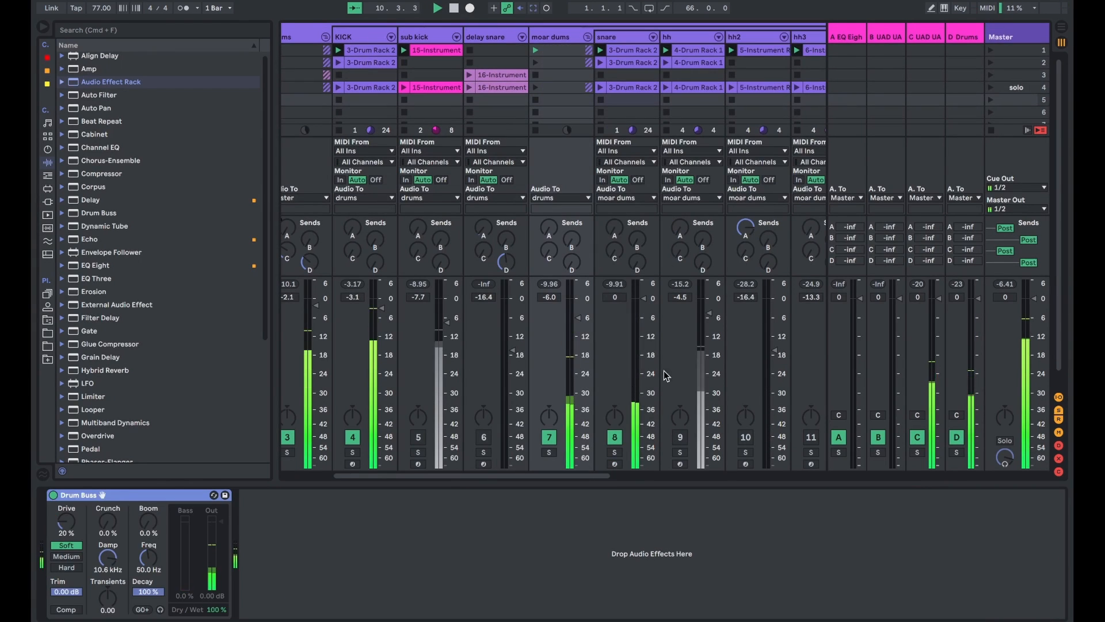
- Unmute the hh, hh2, hh3, ride and bell tracks one after another during playback
left_click(680, 437)
scroll(671, 438, "right", 3)
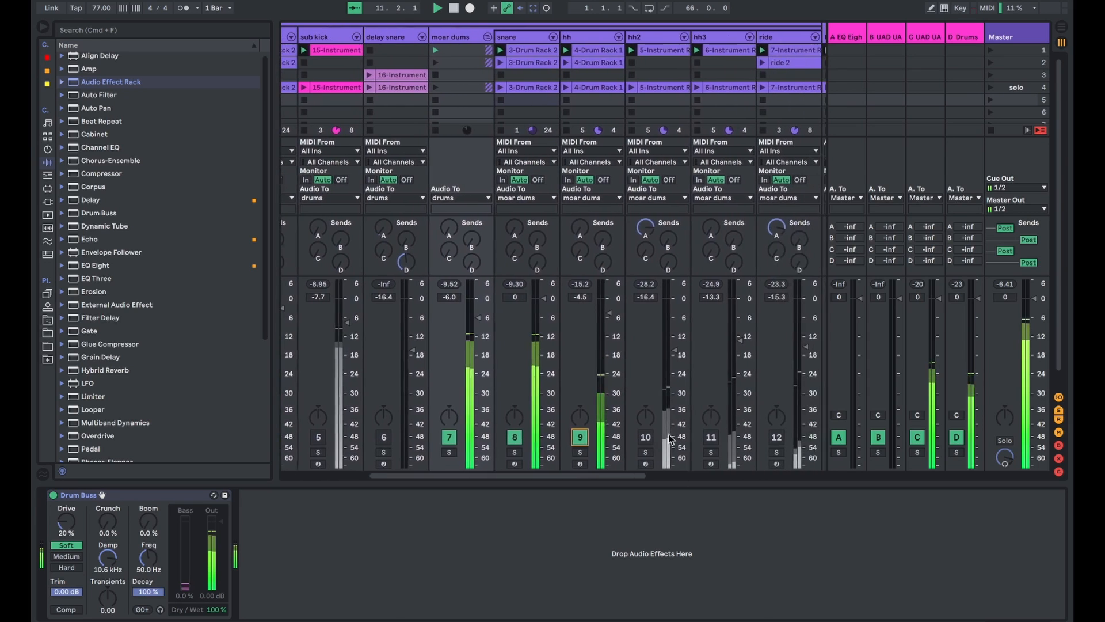
left_click(647, 438)
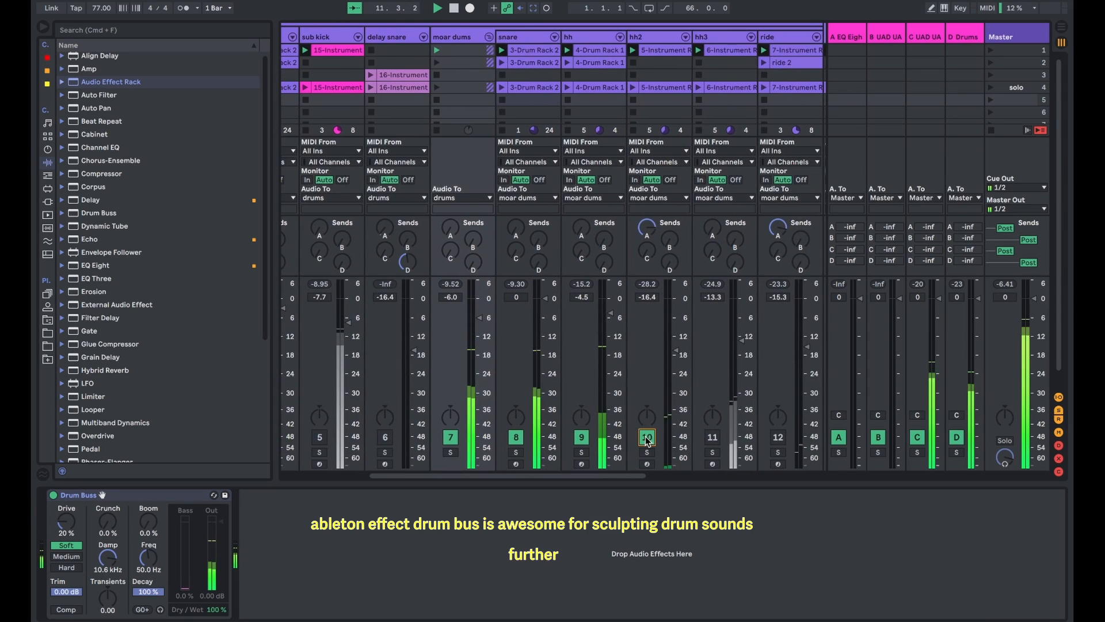
left_click(712, 437)
scroll(714, 438, "right", 4)
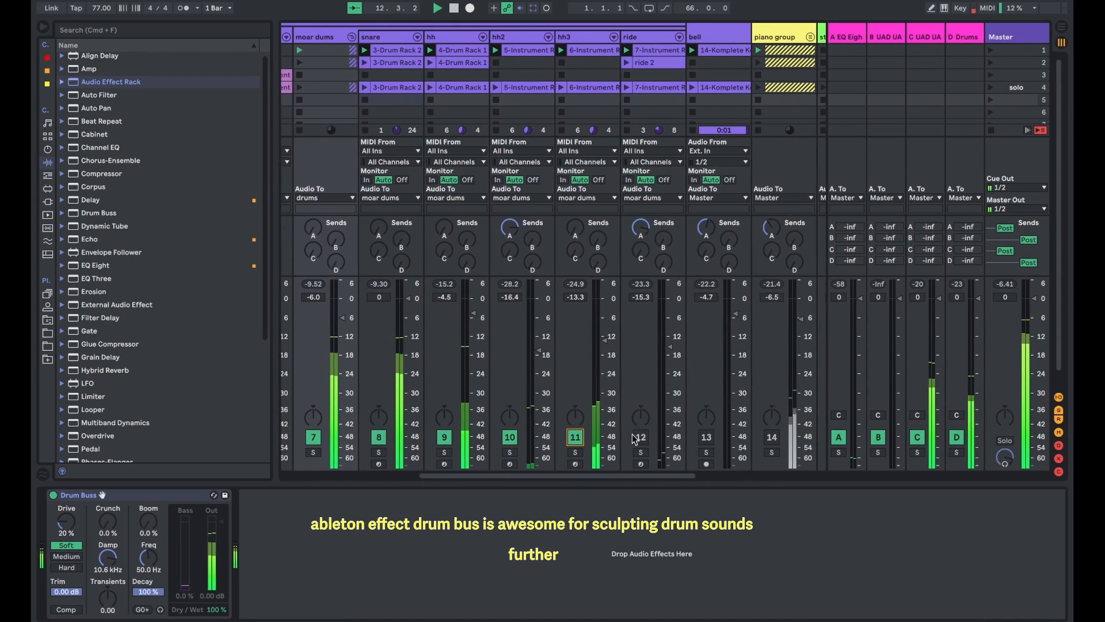
left_click(635, 437)
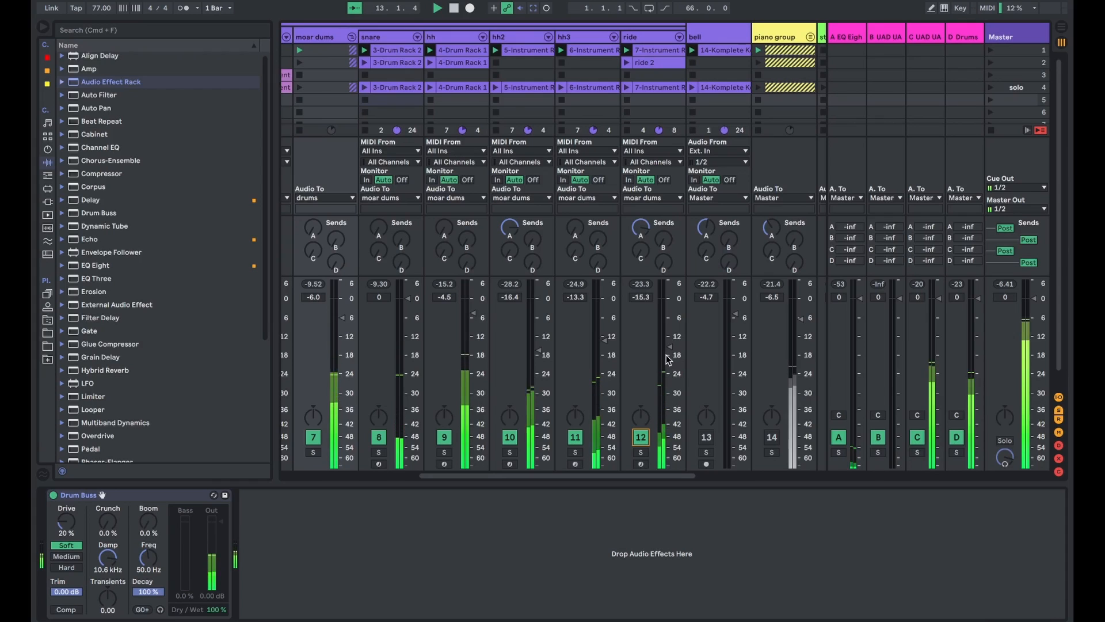
scroll(705, 403, "left", 1)
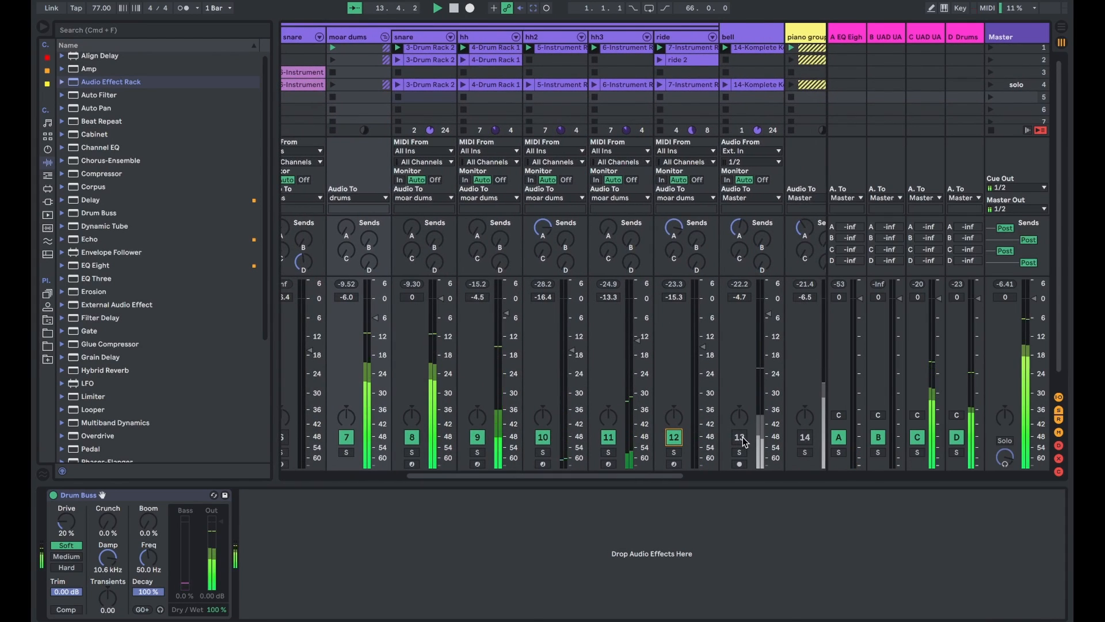
left_click(742, 439)
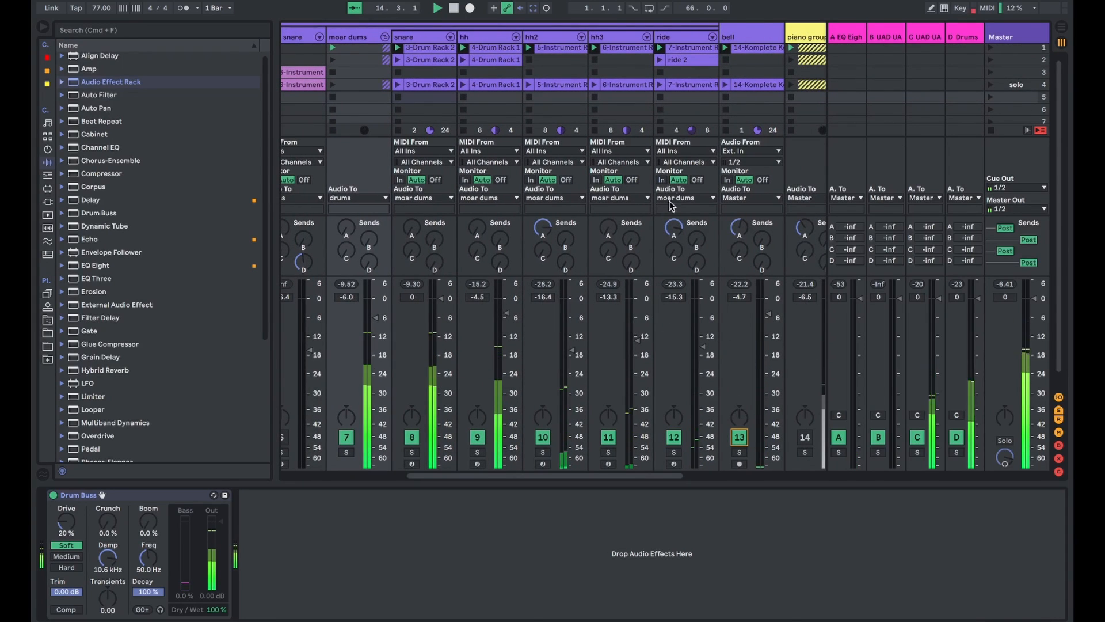
- Review the sends on the drum tracks and fold the moar dums subgroup
scroll(599, 221, "right", 1)
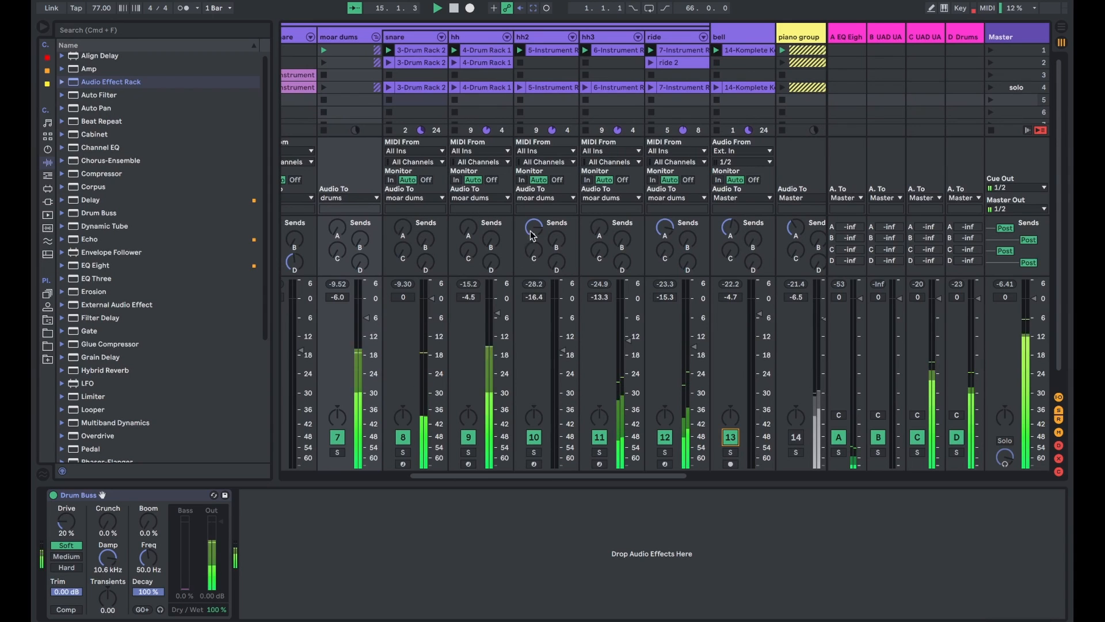
scroll(422, 142, "left", 5)
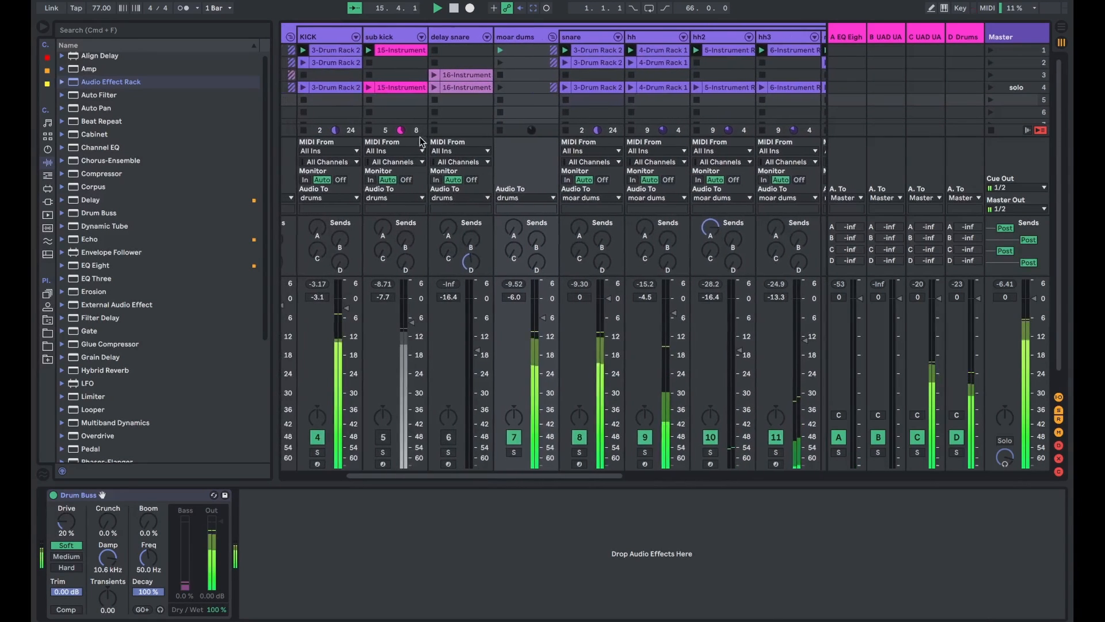
scroll(422, 141, "left", 2)
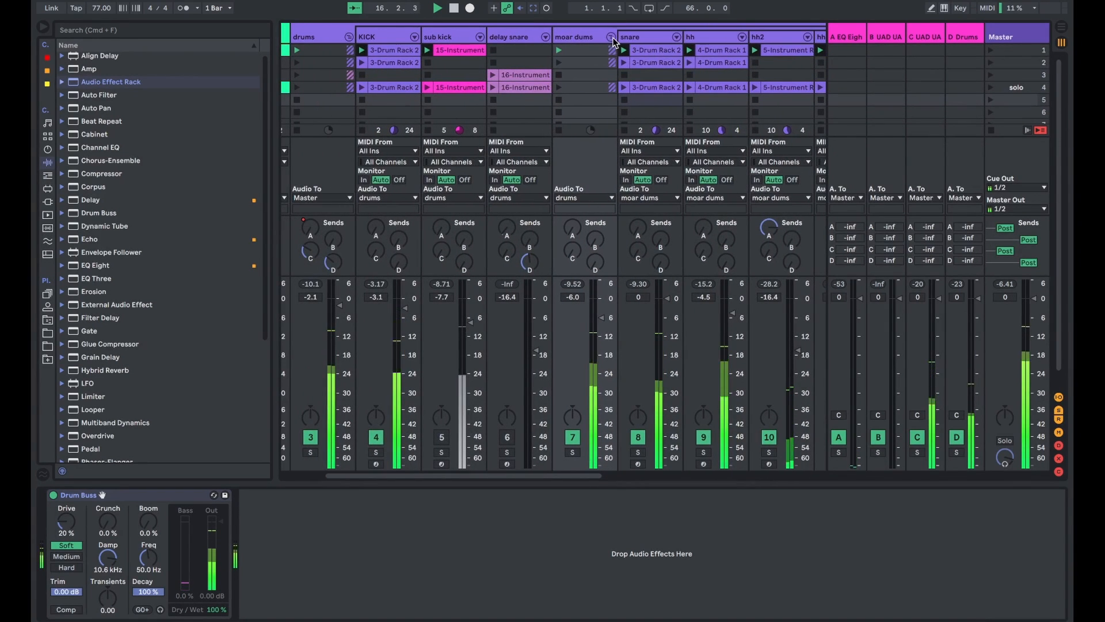
left_click(612, 38)
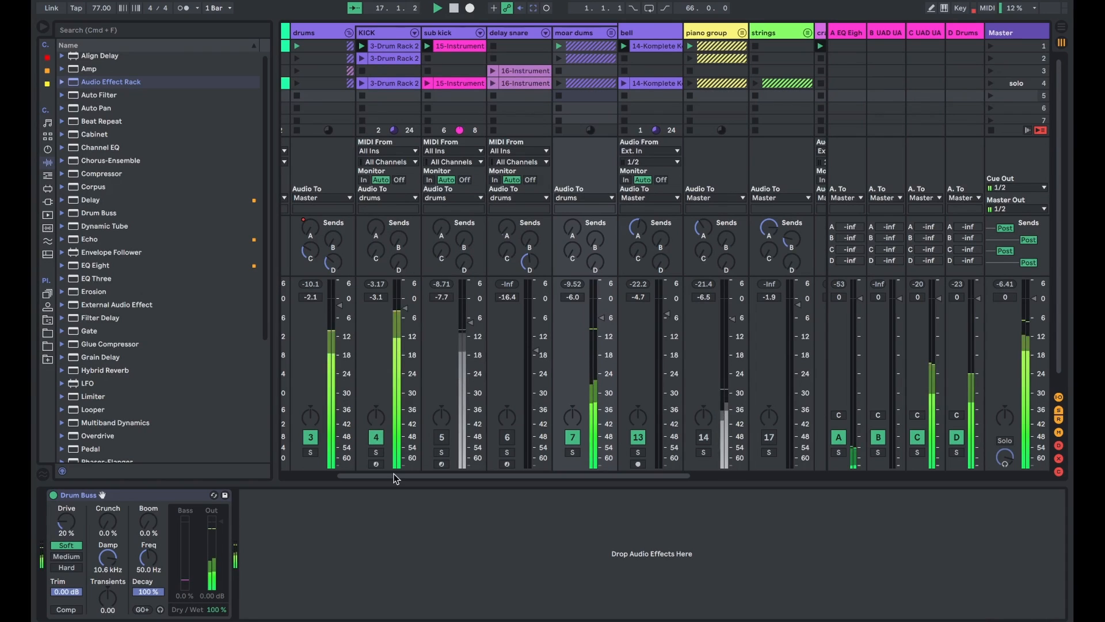
- Unmute and solo the sub kick track, and show its Basic Sub Boom rack
left_click(442, 438)
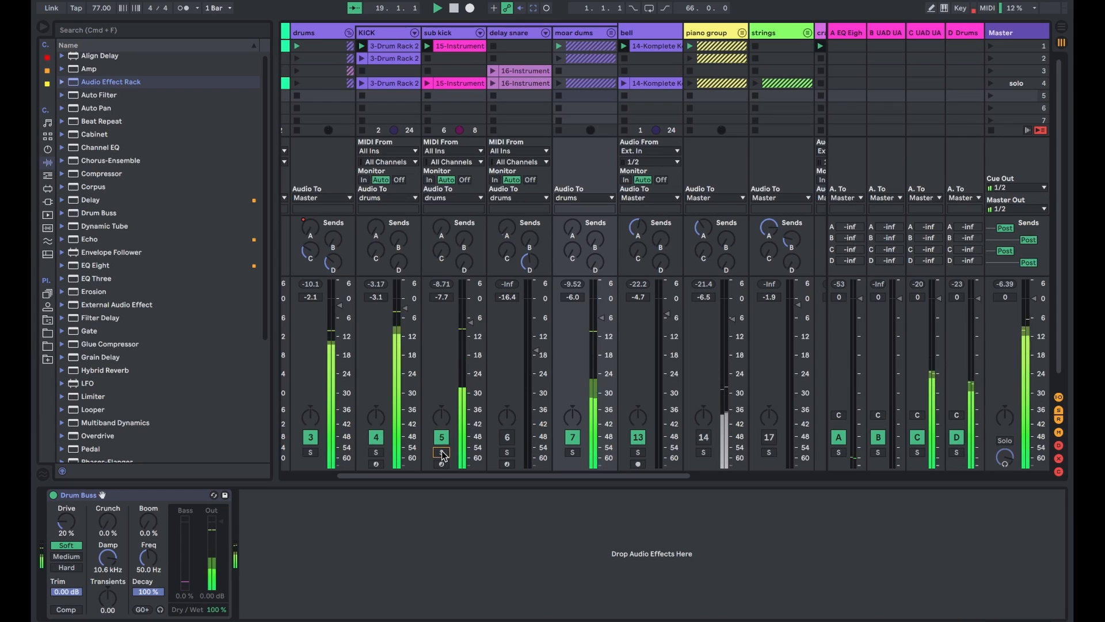
left_click(441, 453)
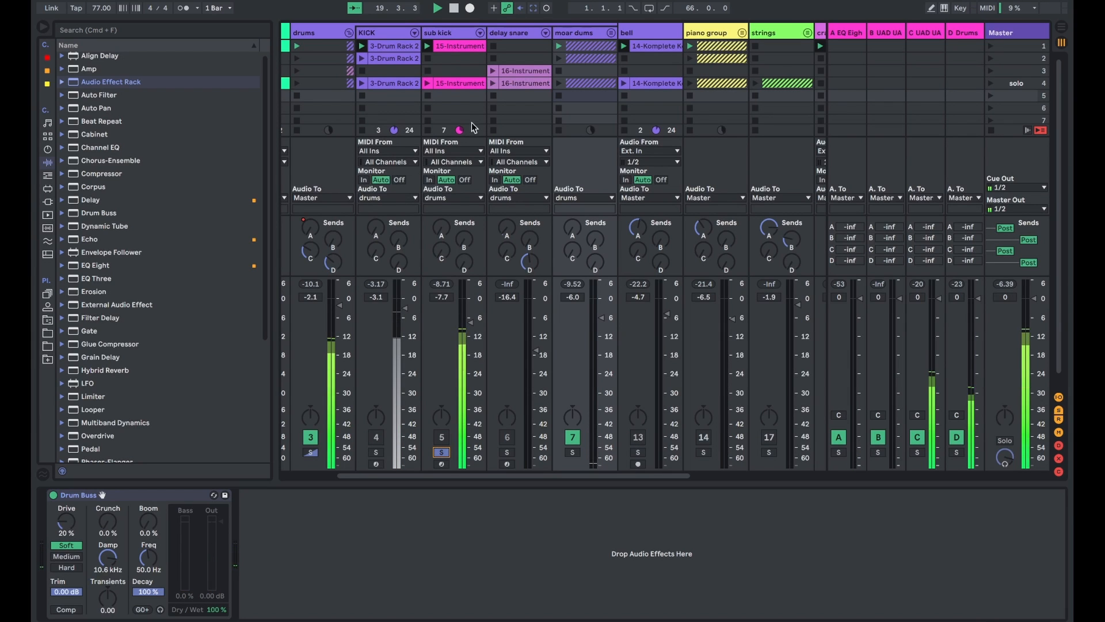
left_click(455, 33)
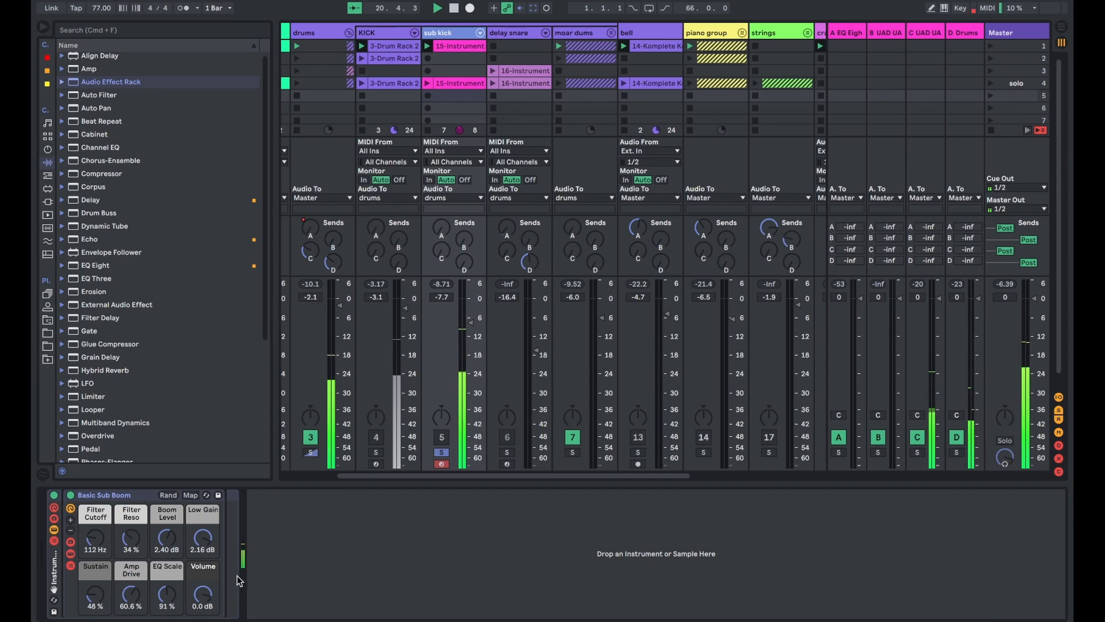
left_click(101, 496)
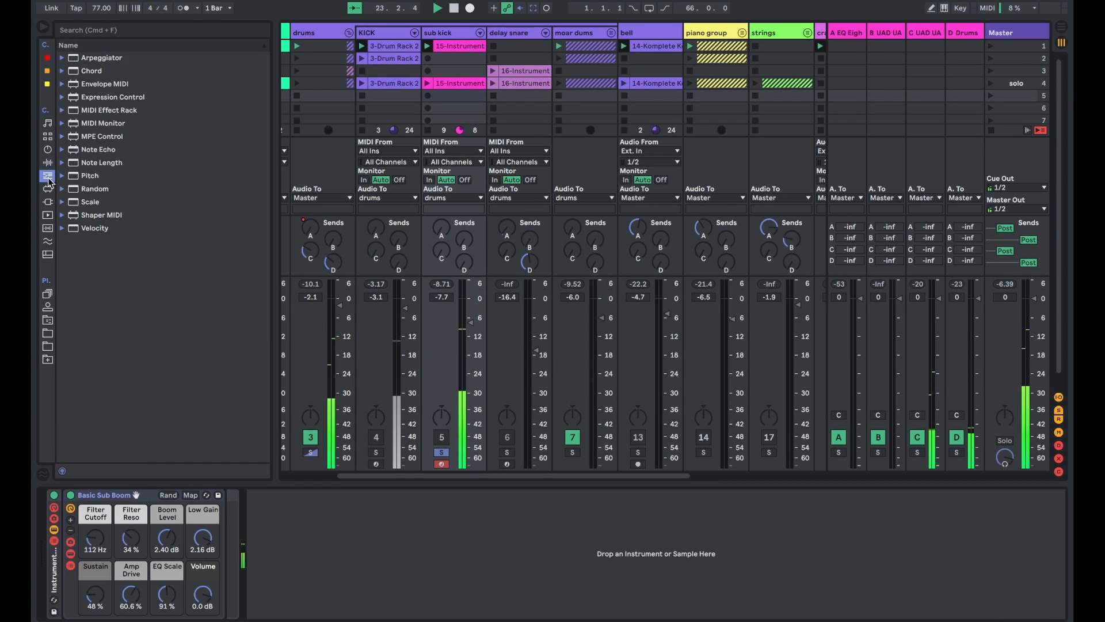
- Browse the library categories to the instruments, and expand Instrument Rack and one of its preset folders
left_click(49, 201)
left_click(48, 215)
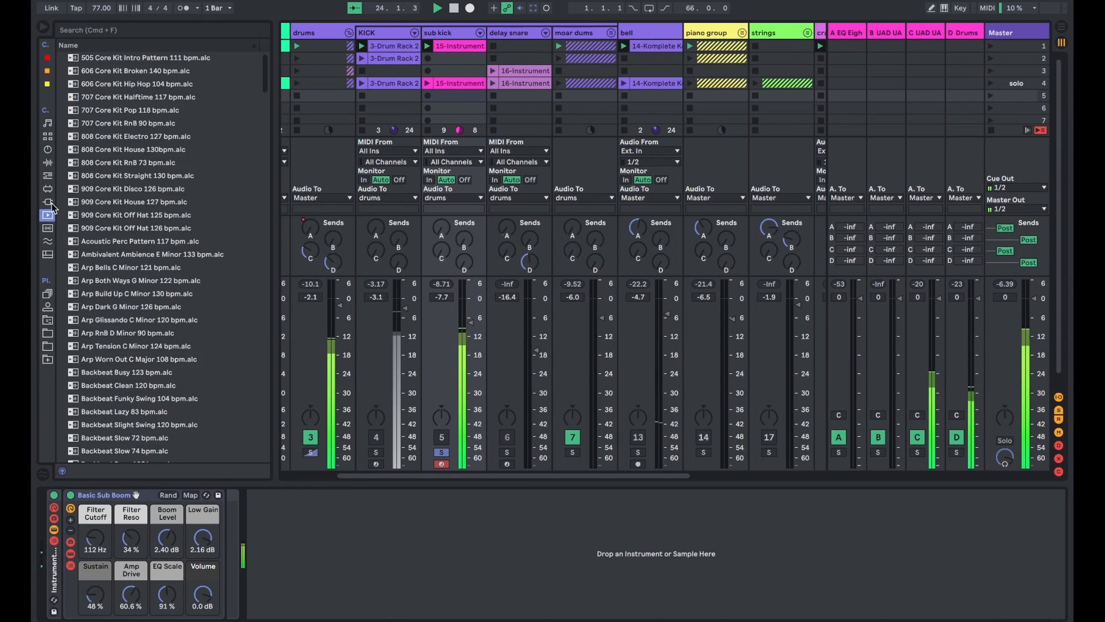
left_click(49, 163)
left_click(47, 149)
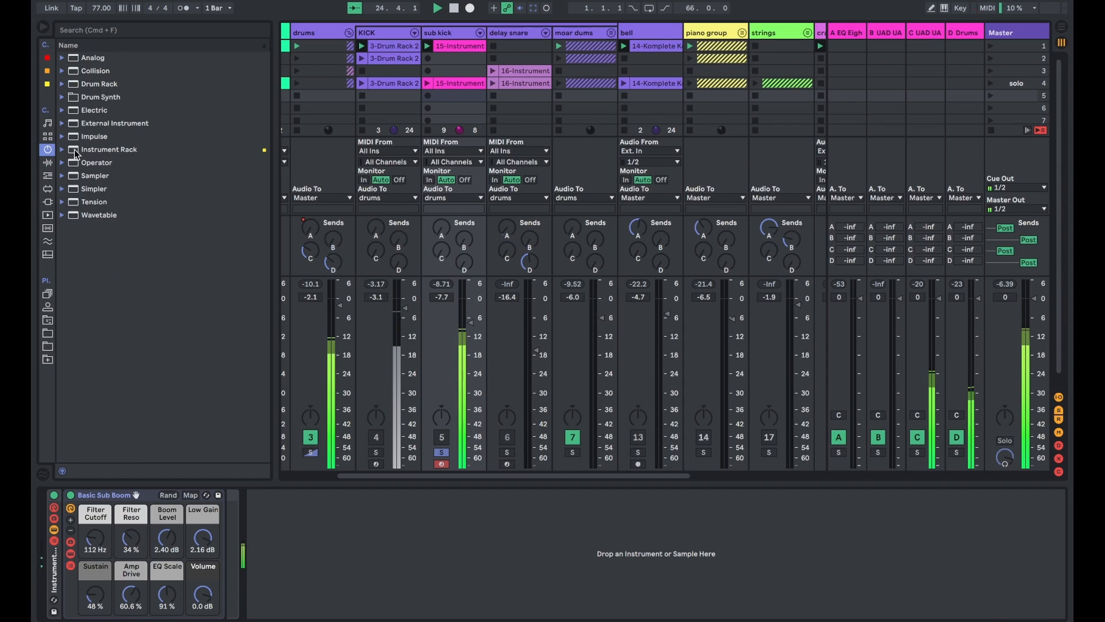
left_click(63, 150)
left_click(70, 177)
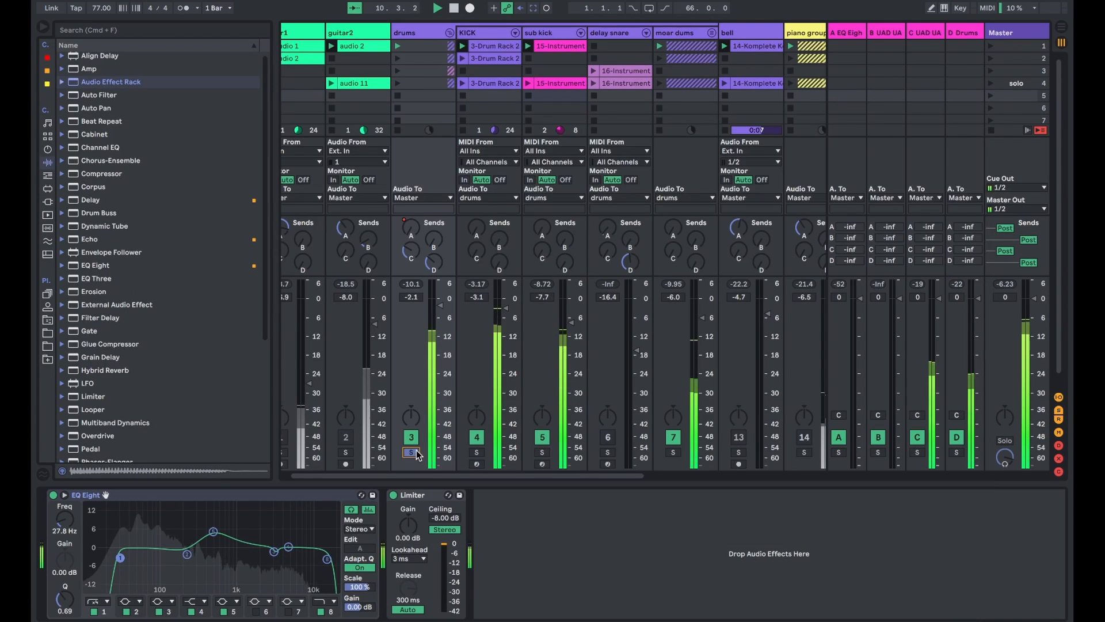
- Fold the drums group and expand the piano group to show the R piano and L piano tracks
left_click(450, 32)
left_click(550, 29)
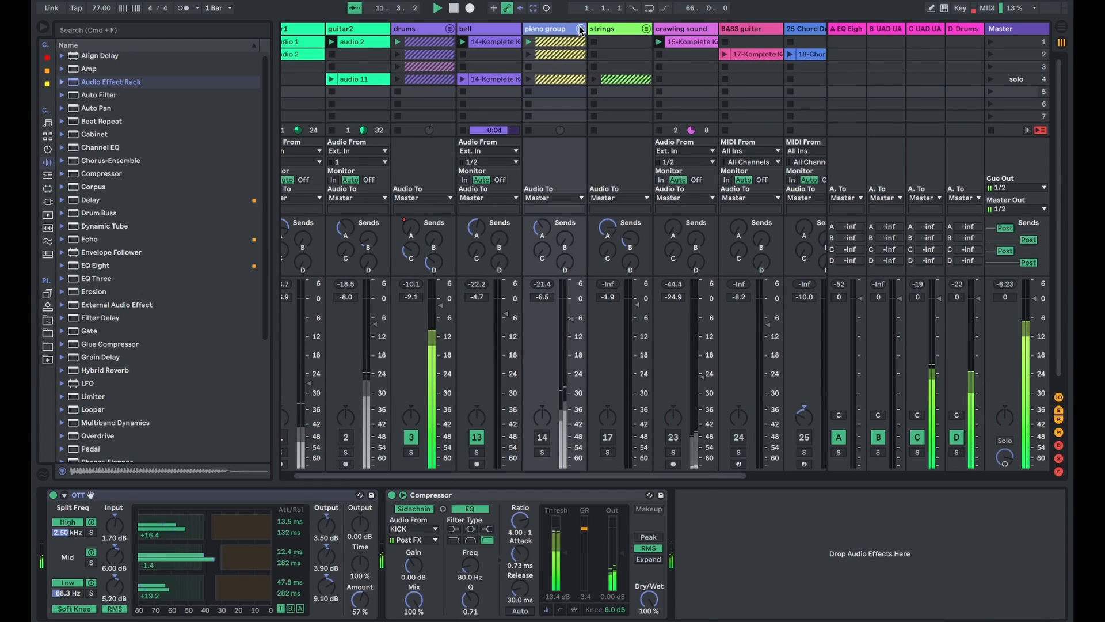
left_click(581, 29)
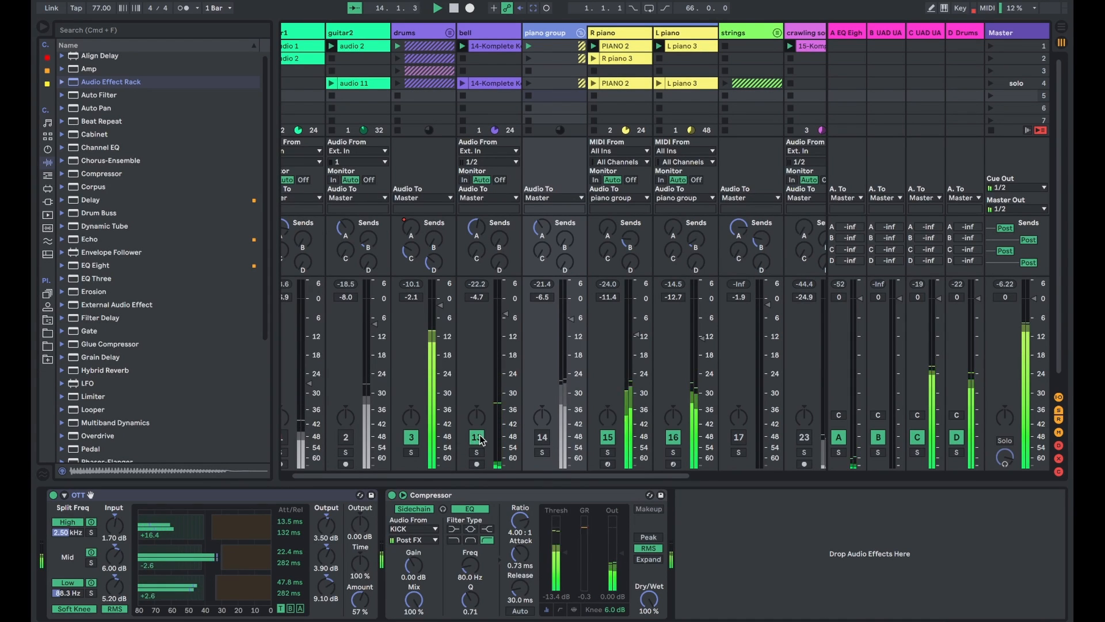
- Unmute the piano group and solo it
left_click(543, 439)
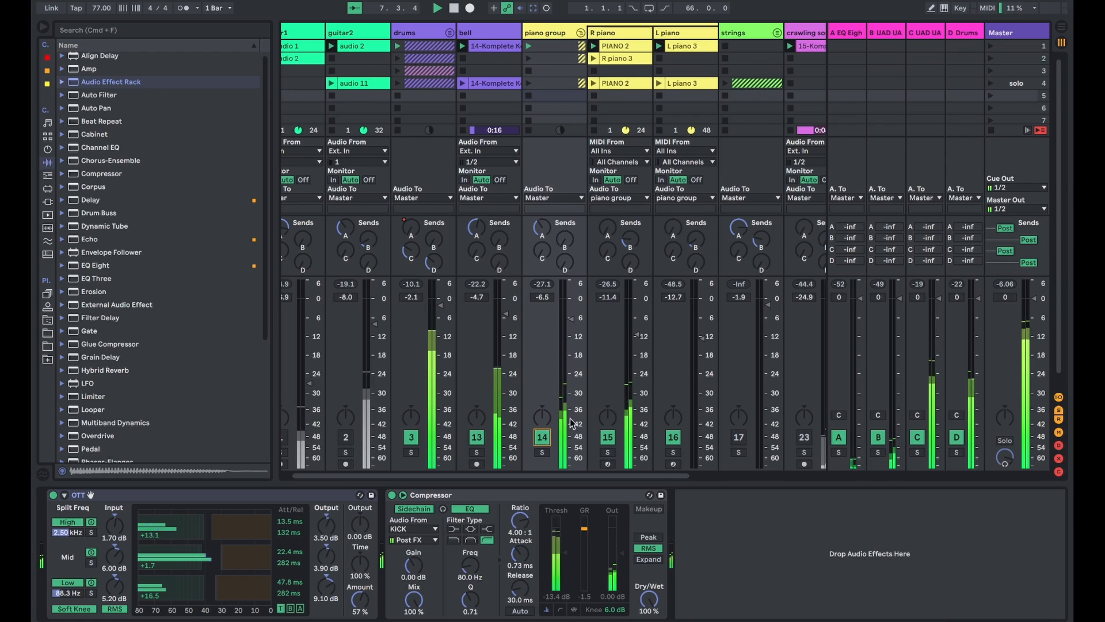
left_click(544, 454)
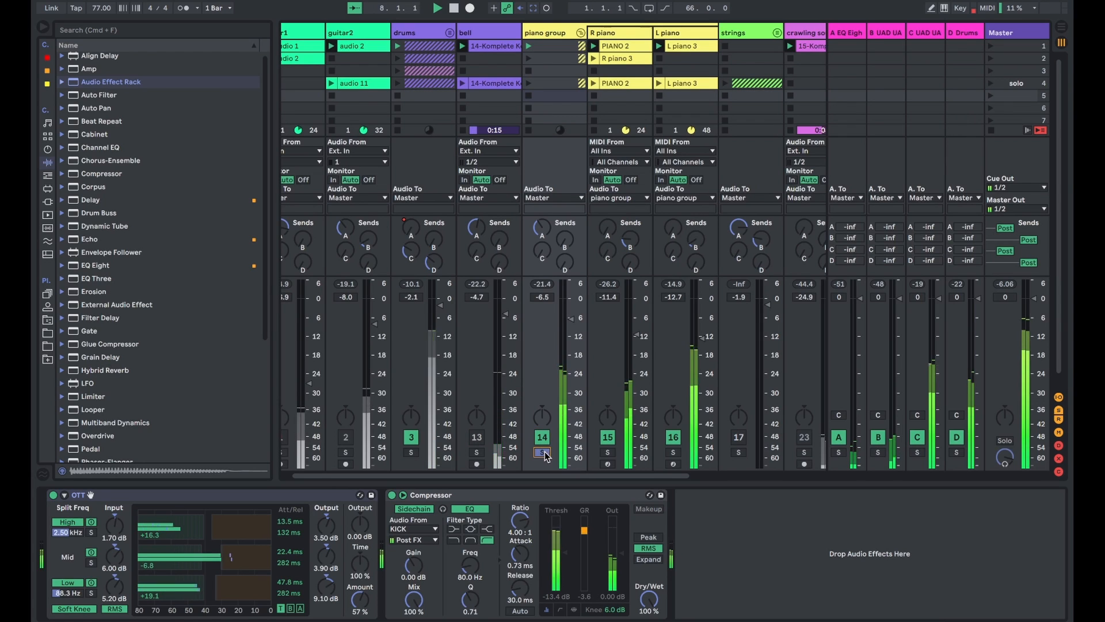
- Show the device chains of the R piano and L piano tracks and of the piano group
left_click(618, 47)
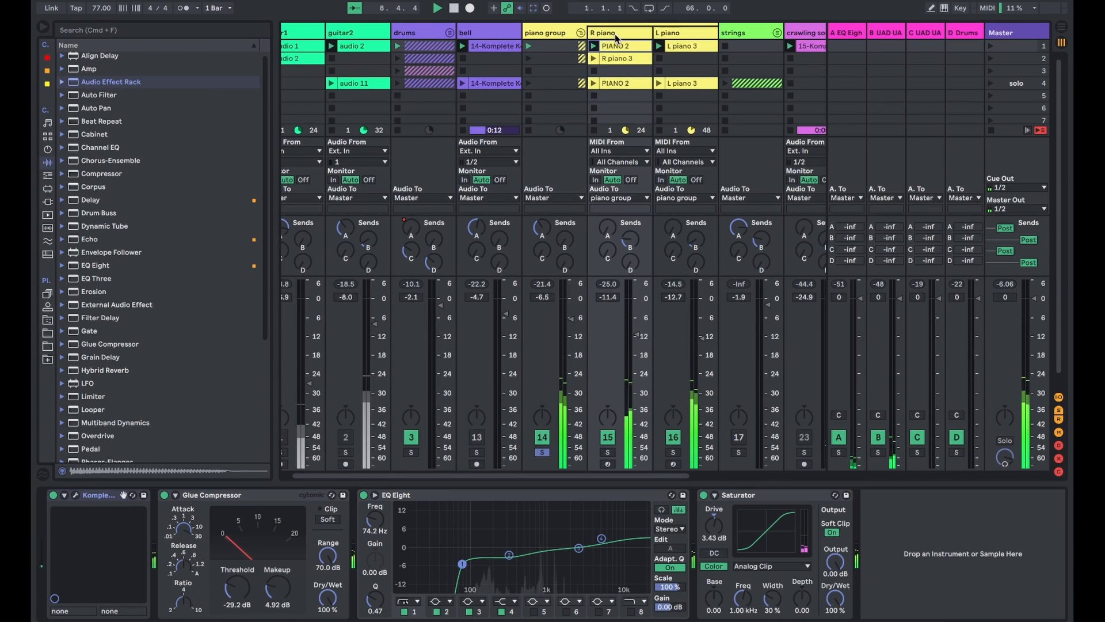
left_click(664, 32)
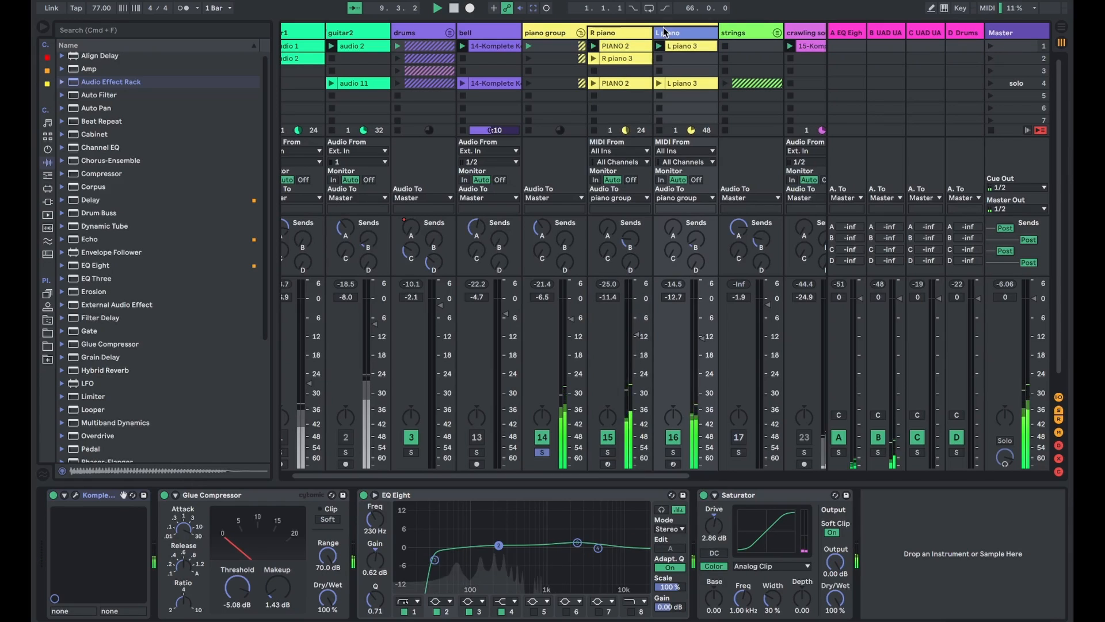
left_click(632, 33)
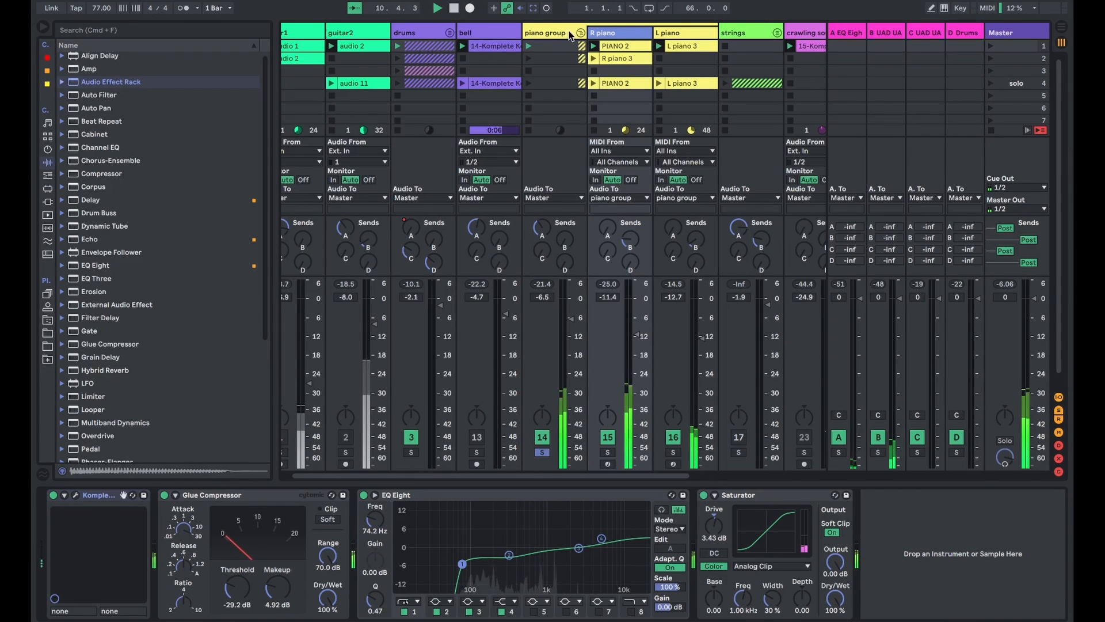
left_click(541, 32)
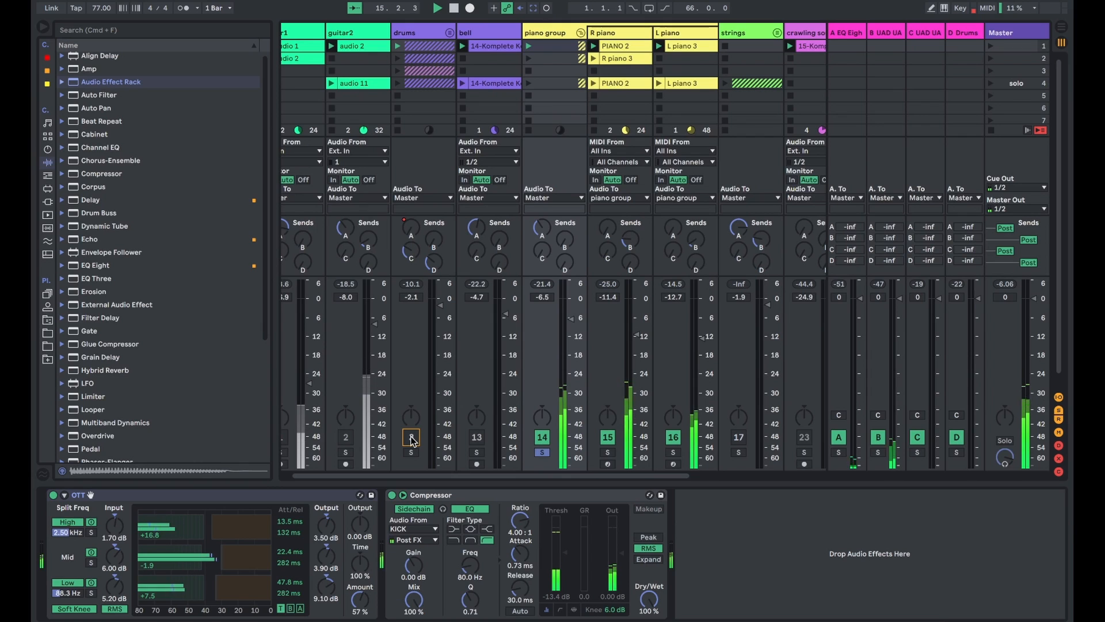
- Open the PIANO 2 clip of R piano and the L piano 3 clip to view their MIDI notes
left_click(630, 45)
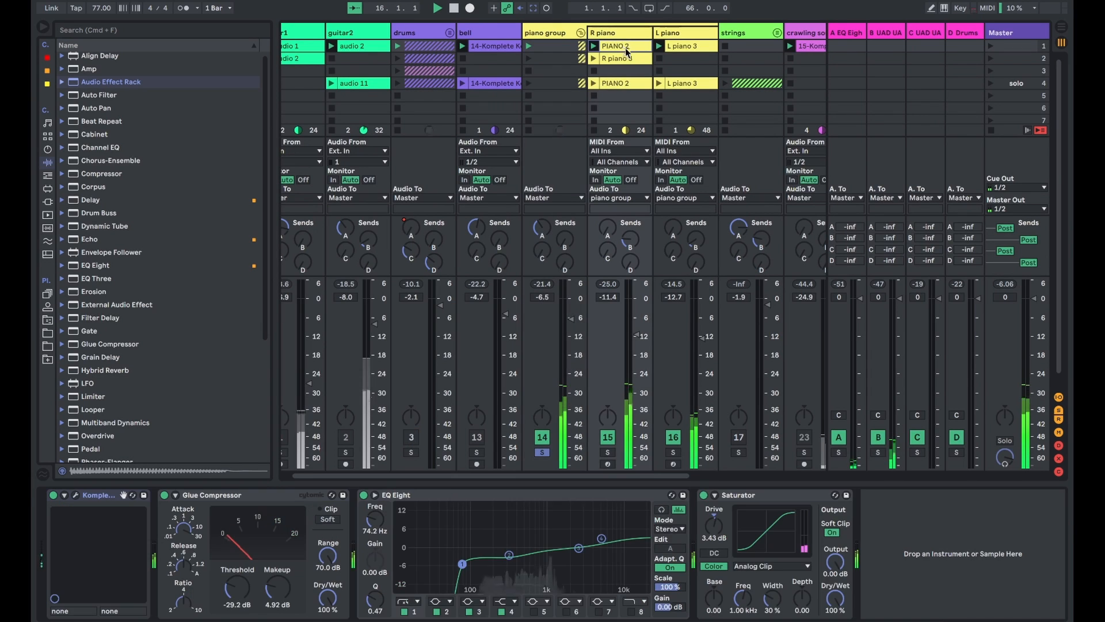
double_click(629, 45)
scroll(770, 520, "up", 2)
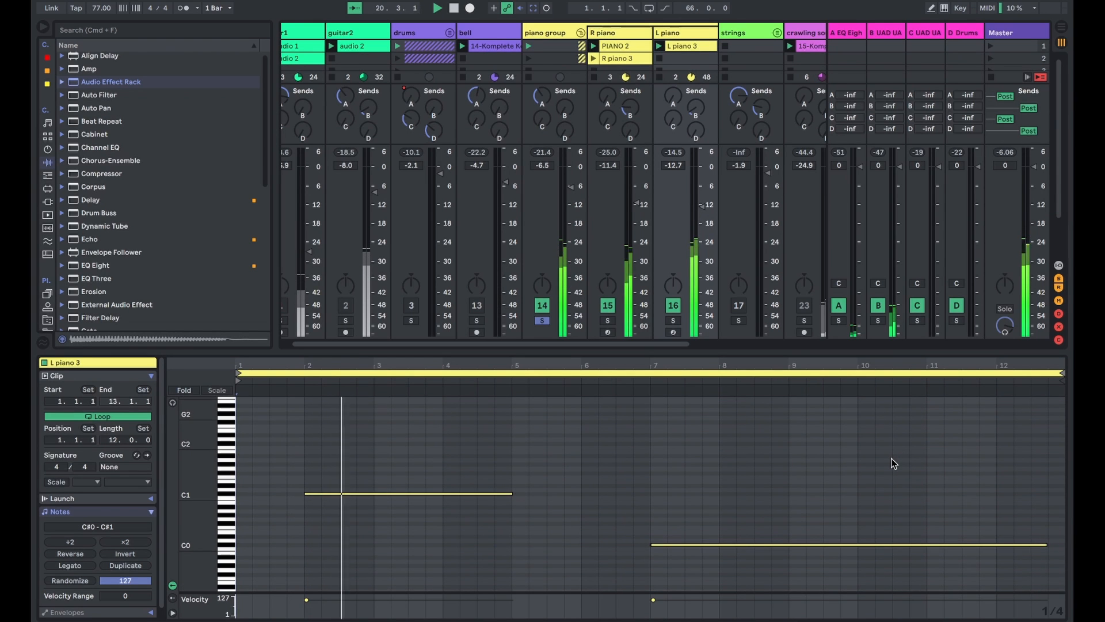
scroll(891, 463, "down", 1)
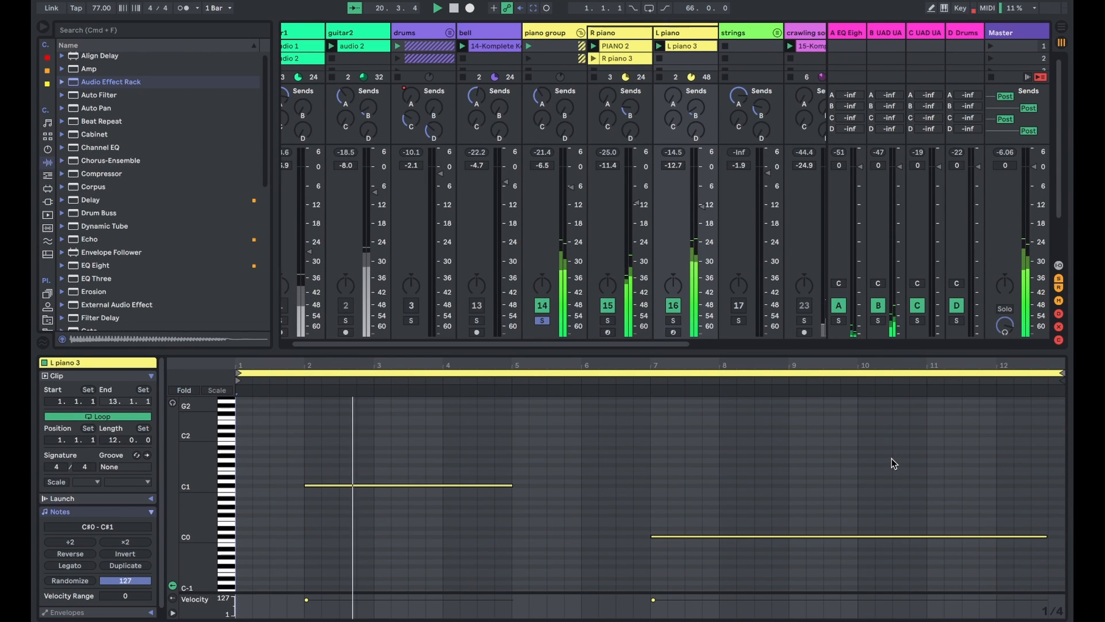
- Unfold the drums group, view the KICK and moar dums clips, and fold the group again
left_click(450, 32)
left_click(482, 46)
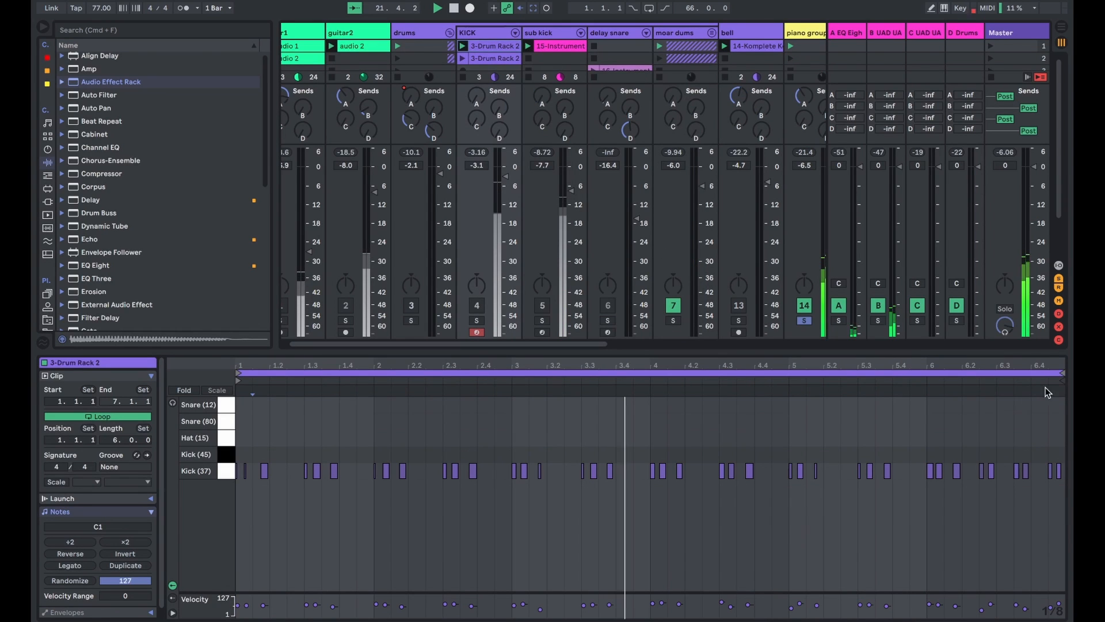
left_click(678, 44)
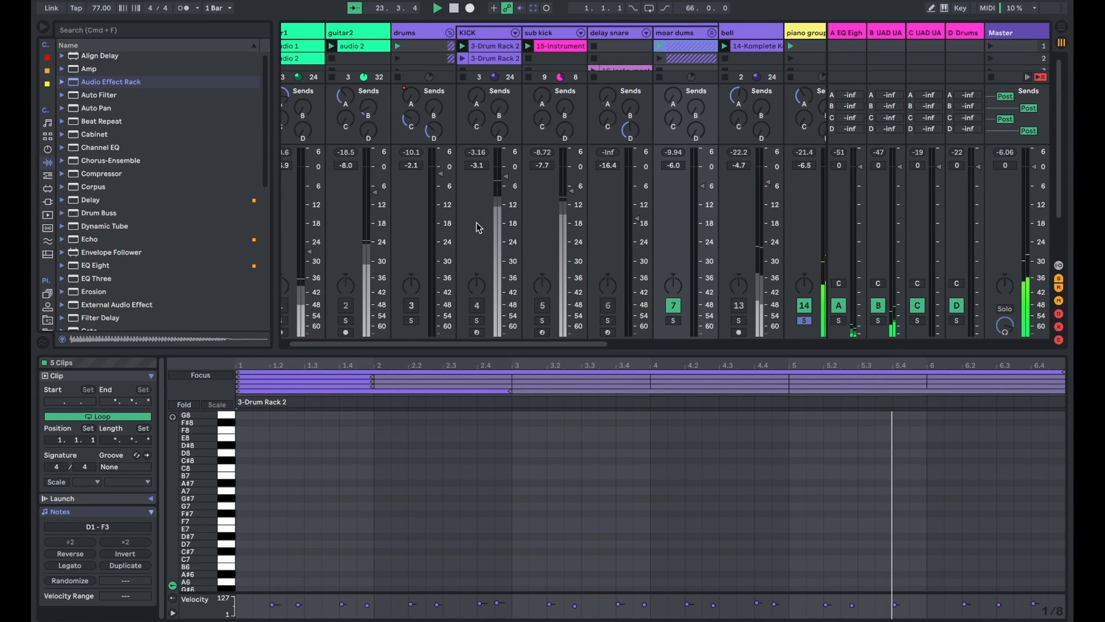
left_click(449, 33)
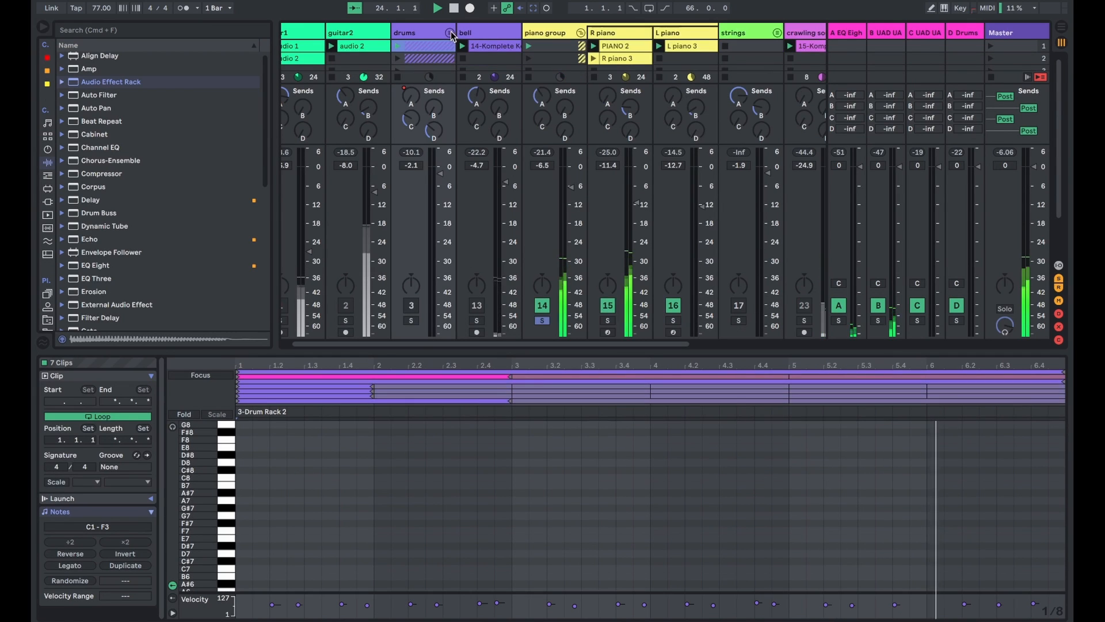
- Show the piano group's clips together in the note editor and examine the PIANO 2 note pattern across the whole loop
left_click(595, 45)
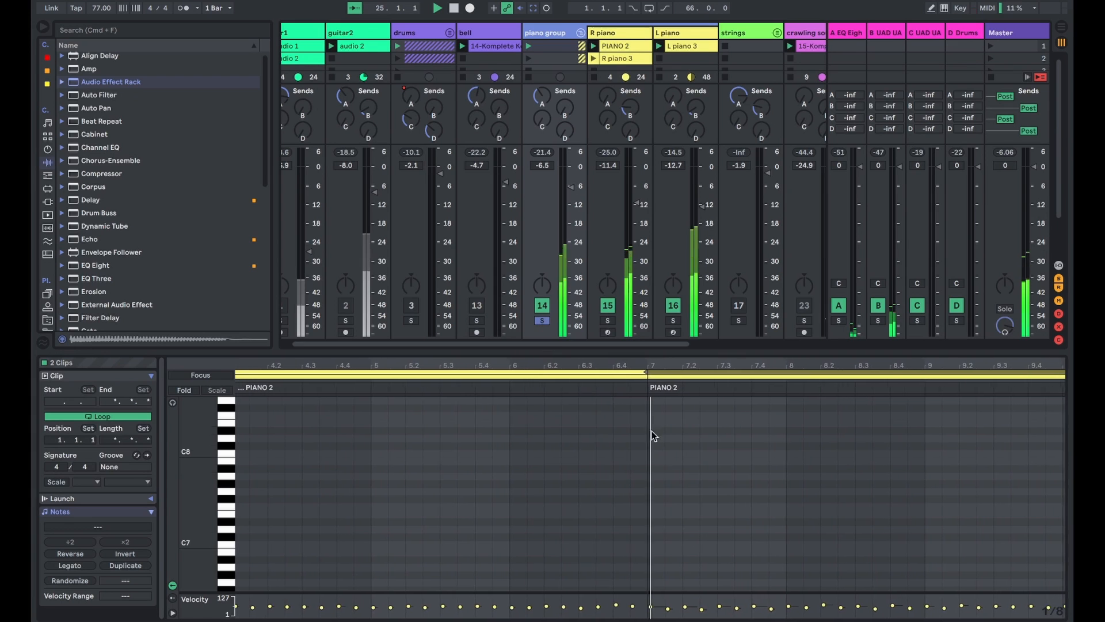
left_click(622, 46)
left_click(582, 46)
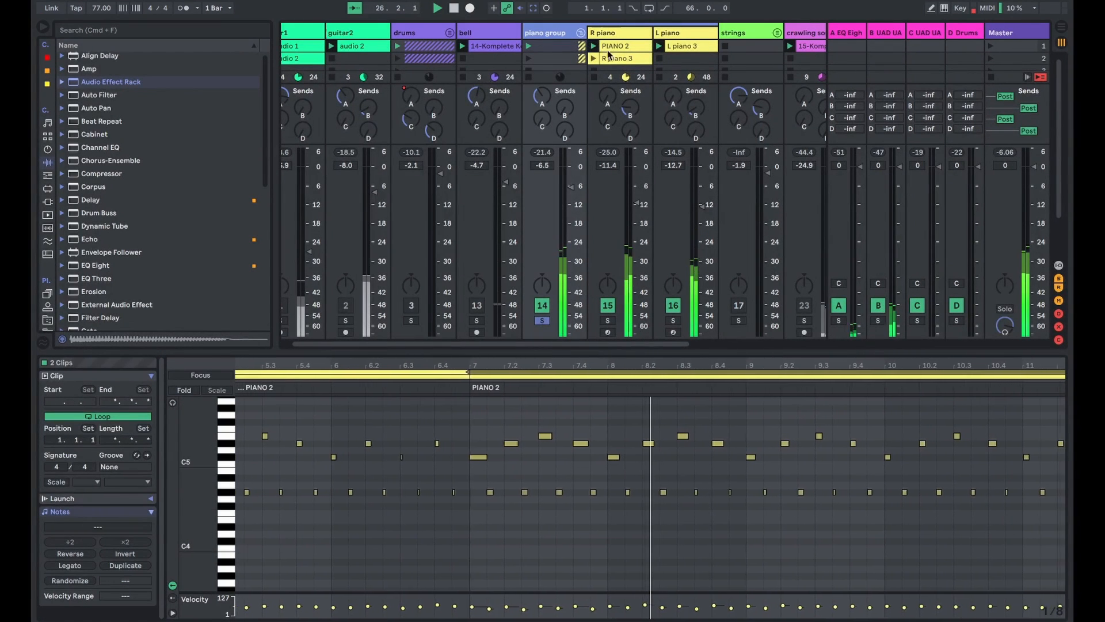
scroll(729, 441, "down", 5)
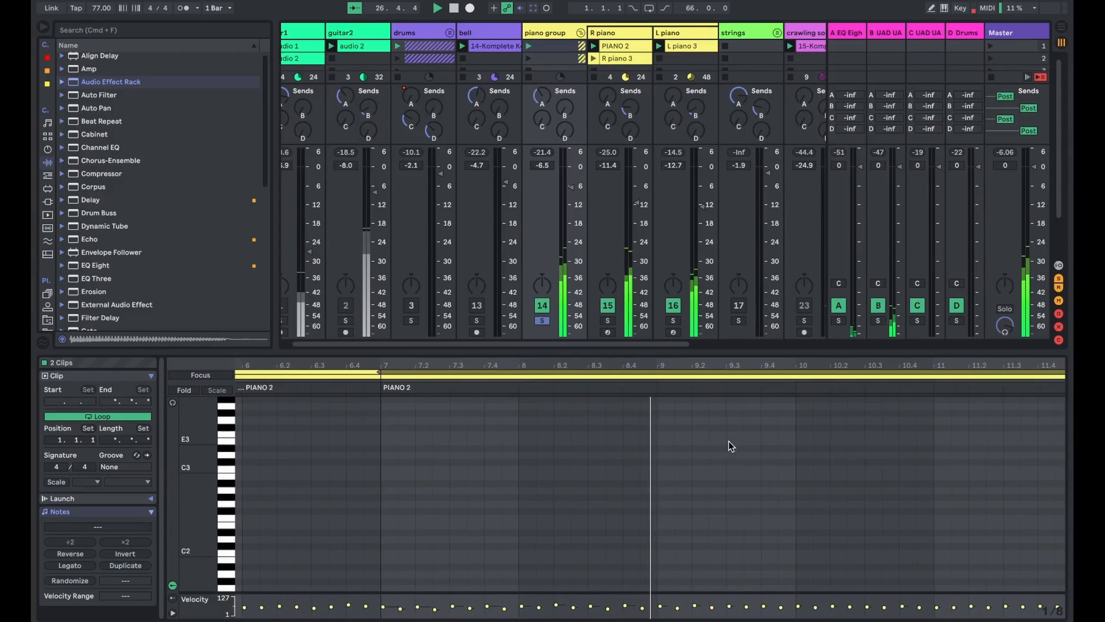
scroll(729, 440, "up", 10)
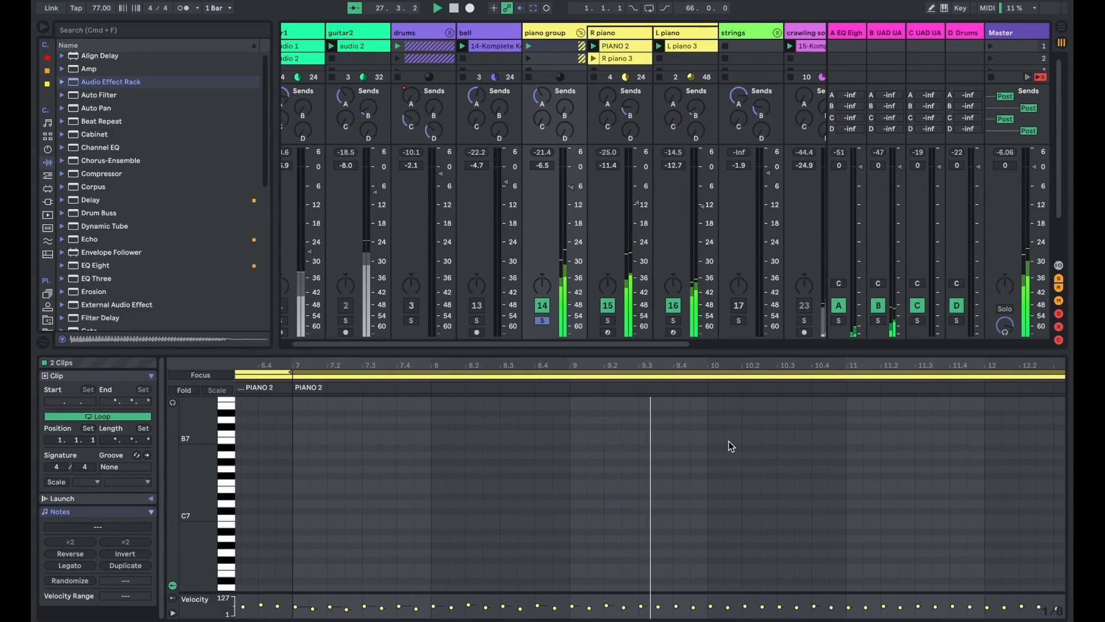
scroll(728, 441, "down", 5)
scroll(729, 452, "down", 5)
scroll(757, 459, "down", 2)
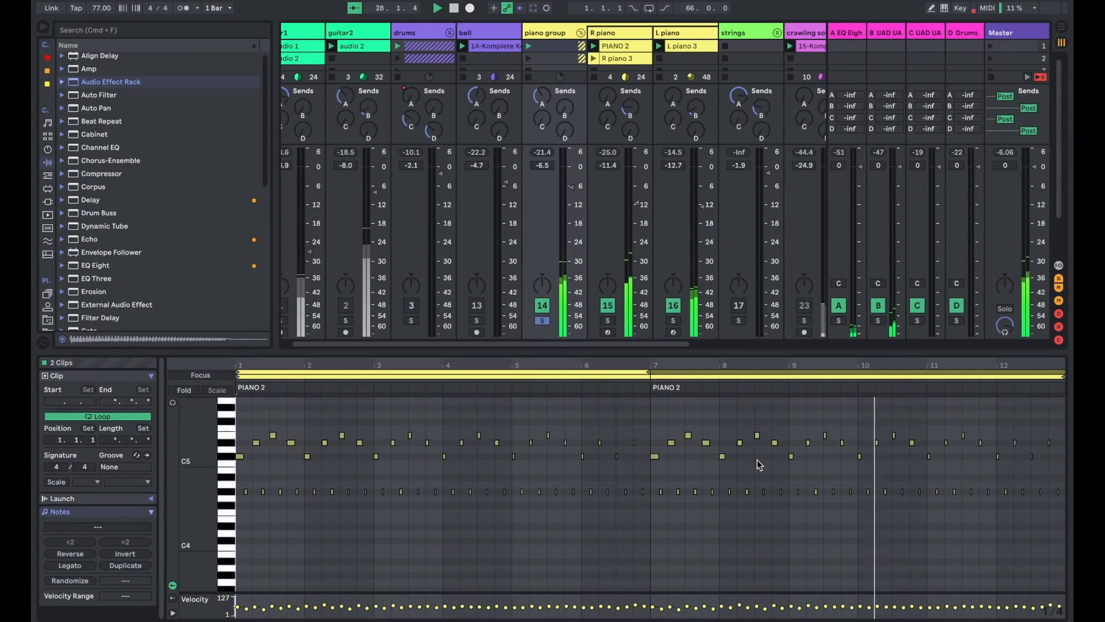
scroll(758, 464, "down", 5)
scroll(757, 464, "up", 5)
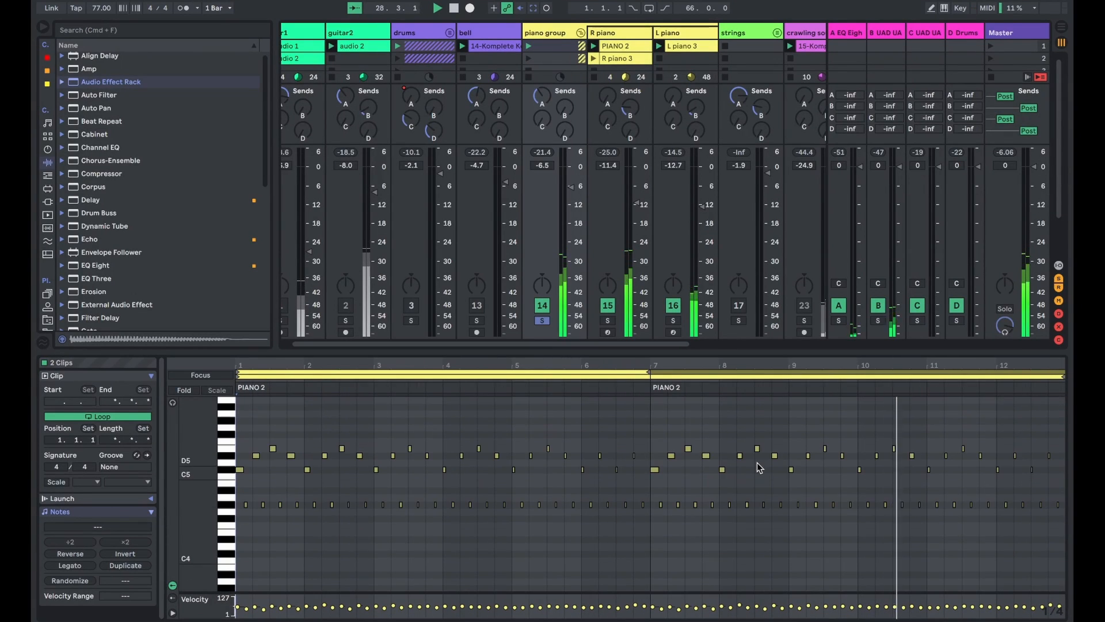
- Fold the piano group, turn off its solo, and bring the drums group back into the mix
left_click(579, 33)
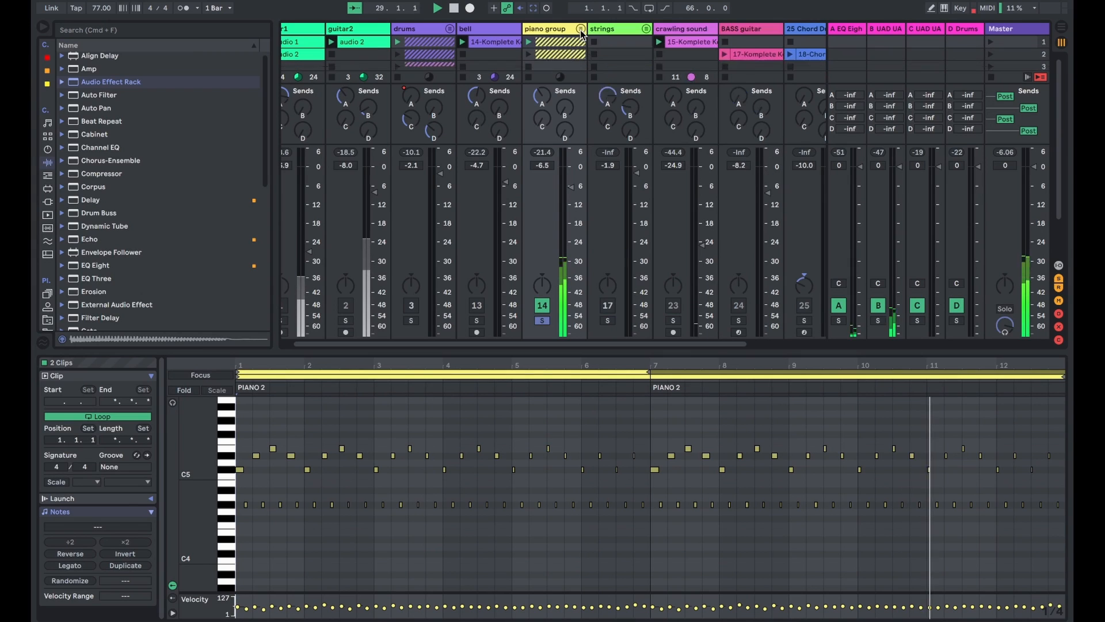
left_click(539, 320)
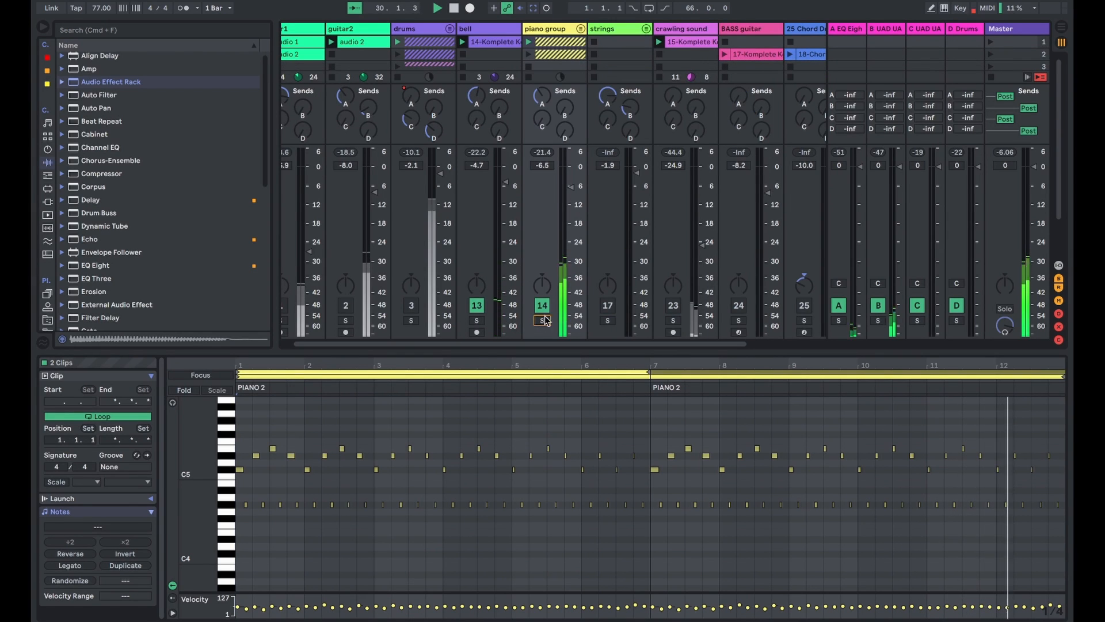
left_click(411, 305)
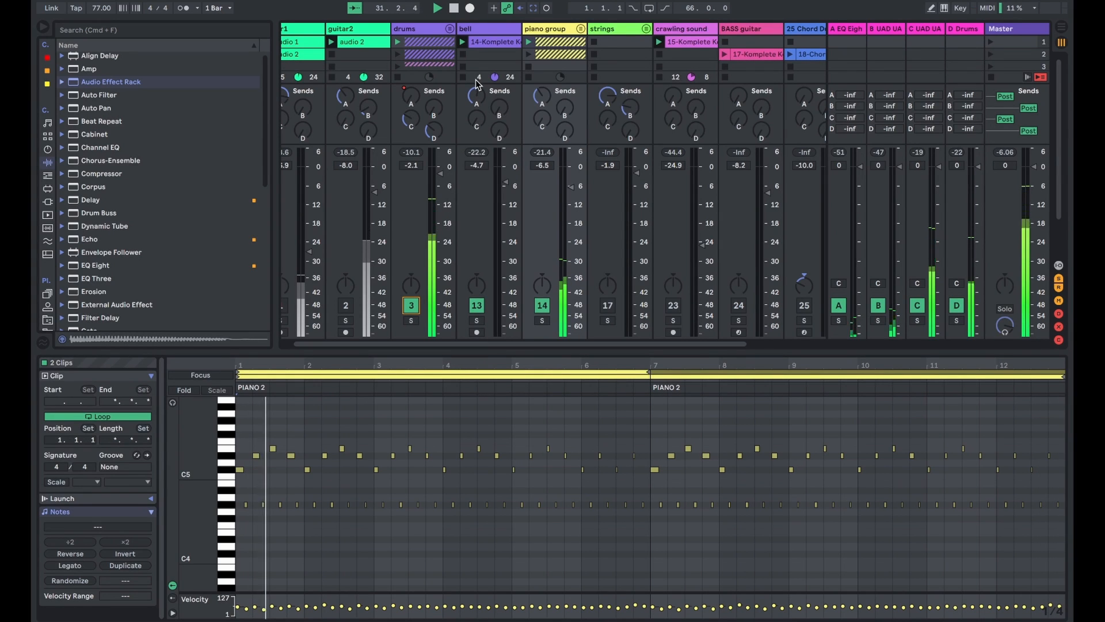
left_click(426, 35)
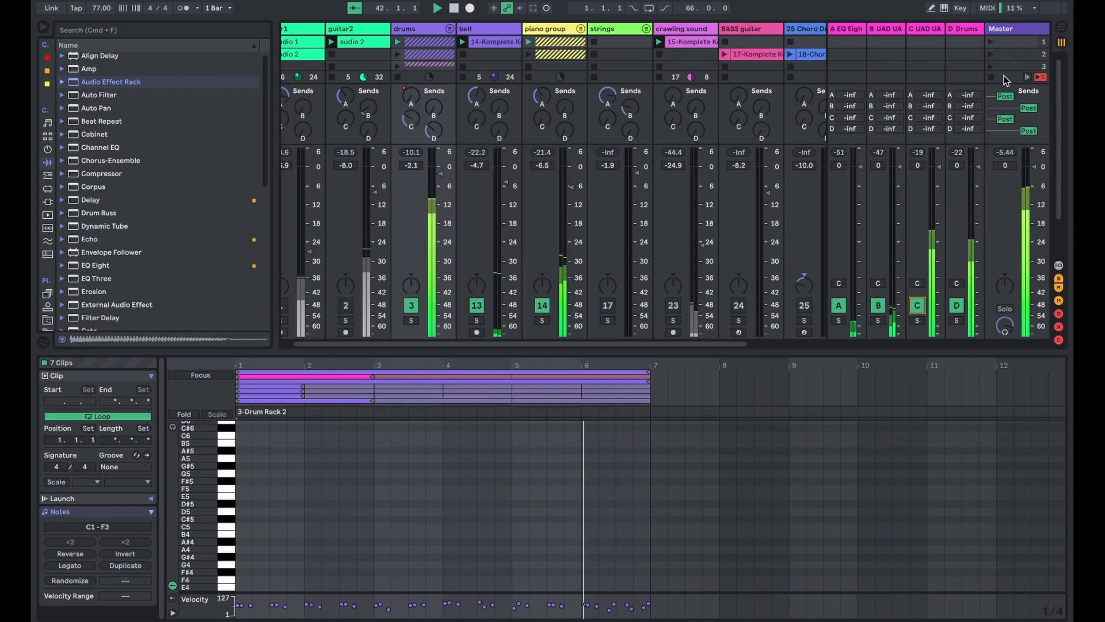
scroll(482, 154, "left", 1)
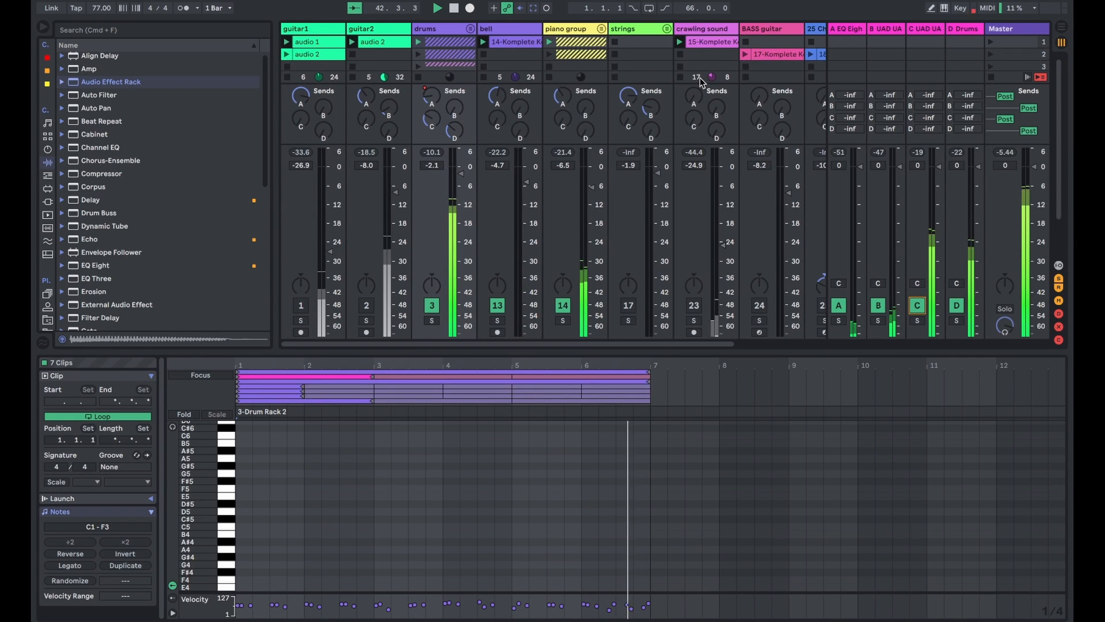
- Unmute and solo the crawling sound track, and open its 15-Komplete Kontrol clip to audition it
left_click(689, 304)
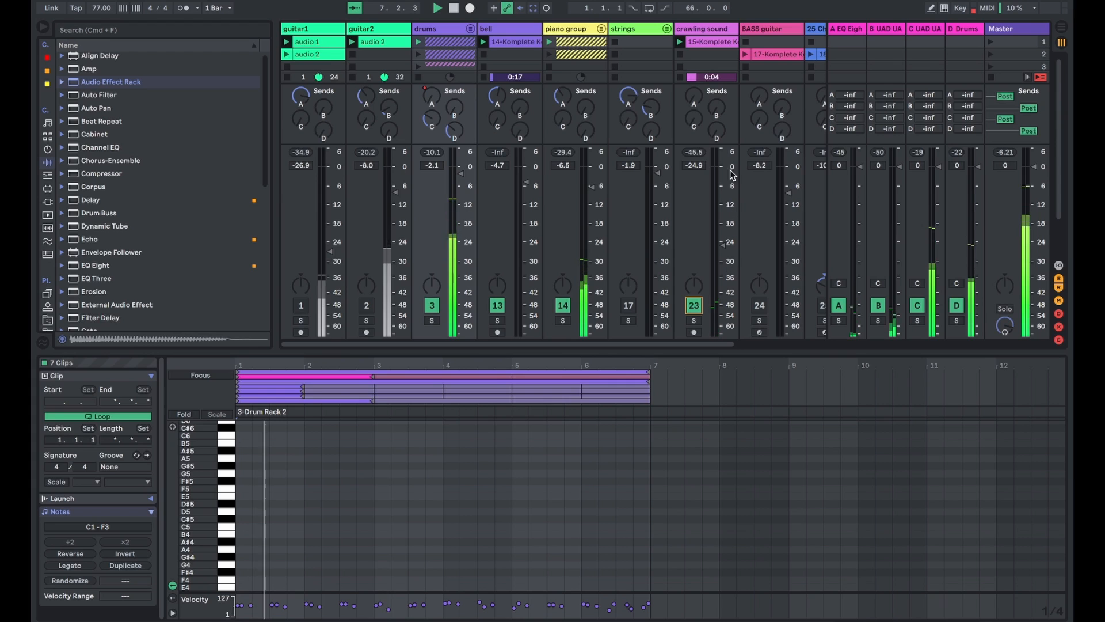
left_click(694, 320)
left_click(718, 45)
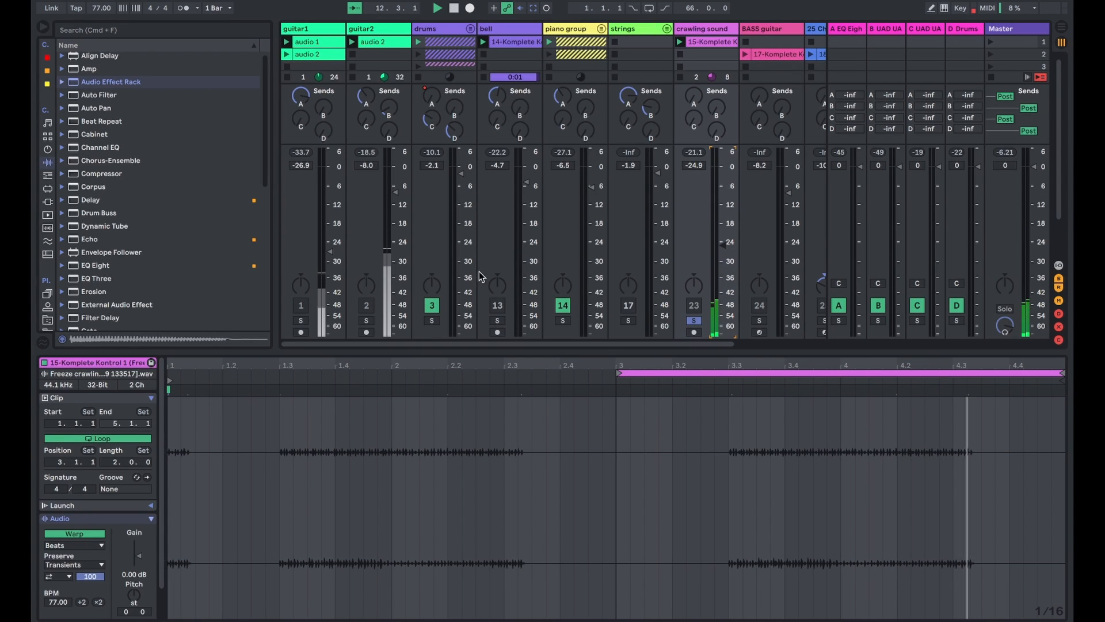
left_click(451, 29)
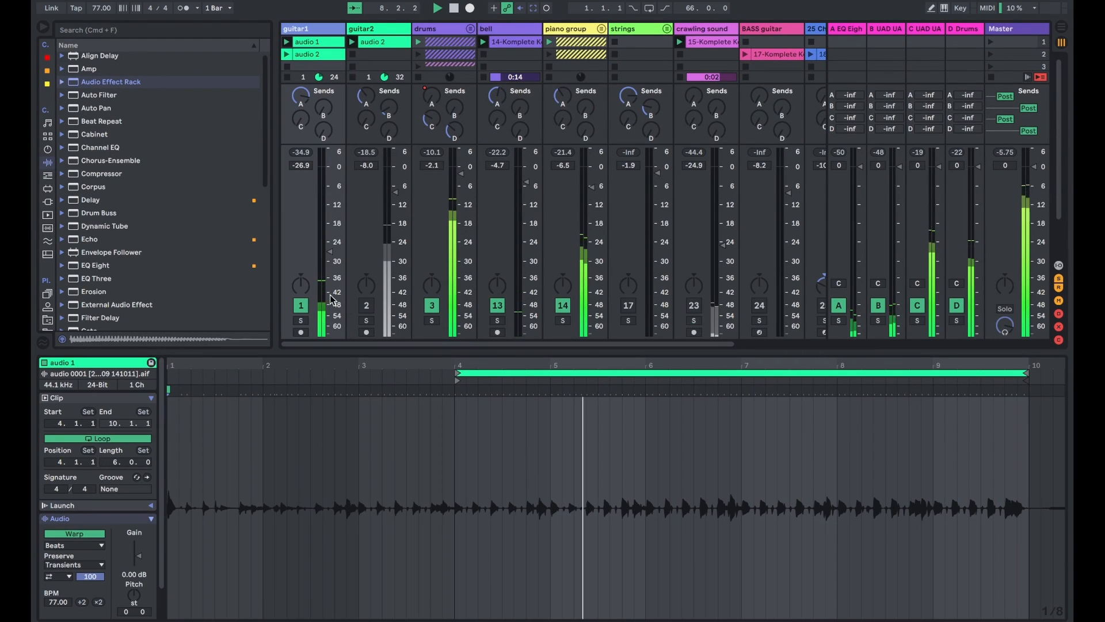
- Solo the guitar1 track to audition its audio 1 clip, and turn the solo off again
left_click(300, 320)
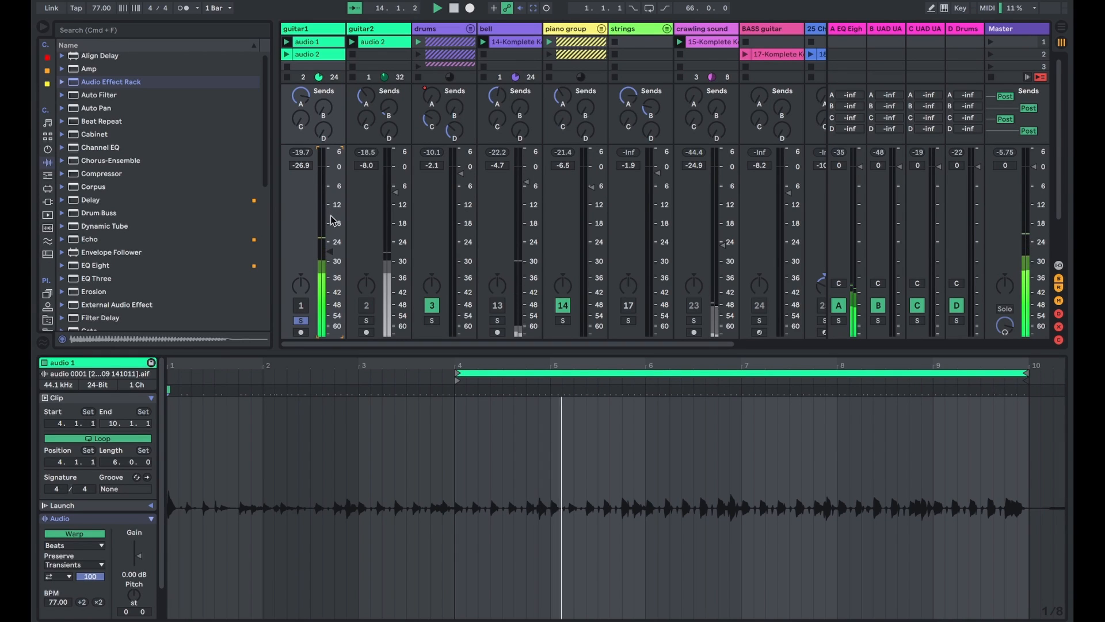
left_click_drag(330, 219, 331, 265)
left_click(301, 321)
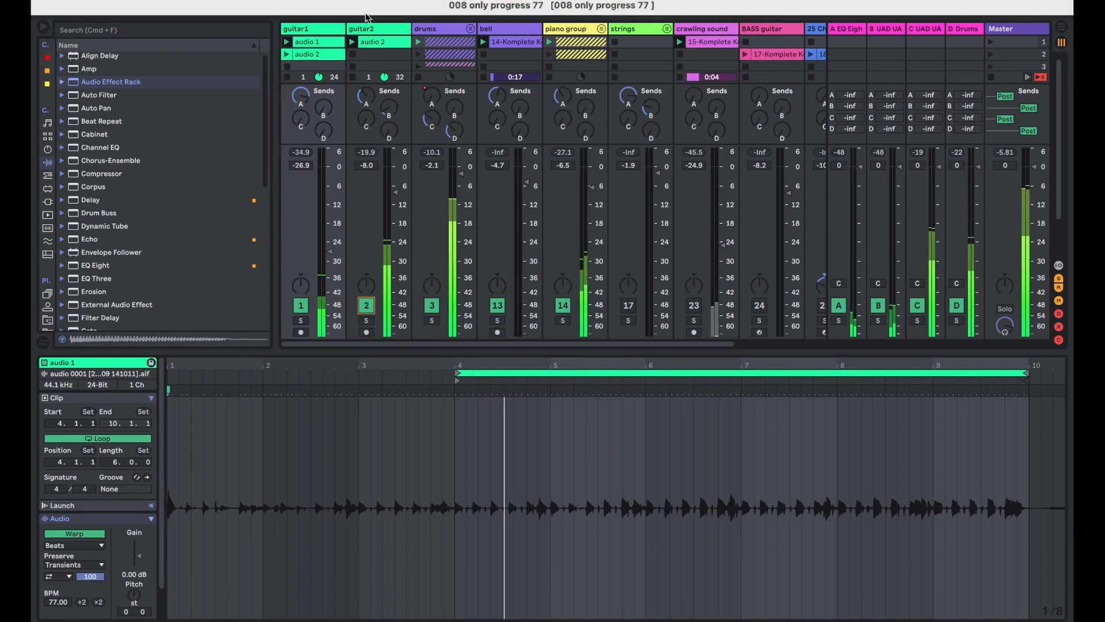
- Open guitar2's audio 2 clip and examine the waveform around bar 13 up close and as a whole
left_click(371, 42)
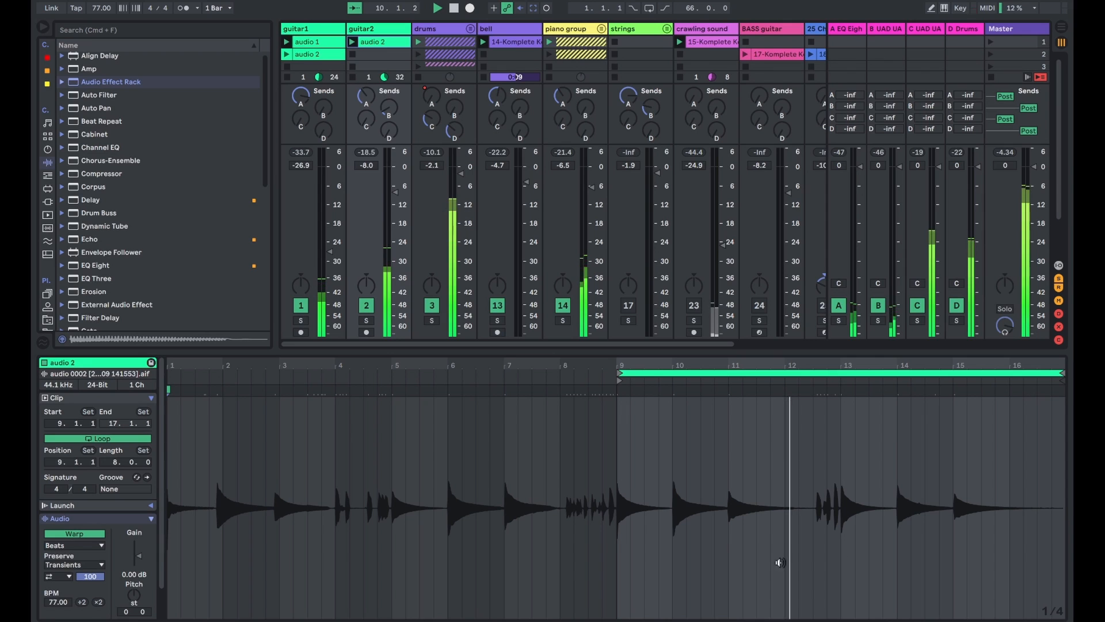
left_click(844, 415)
key("plus")
key("plus")
key("plus")
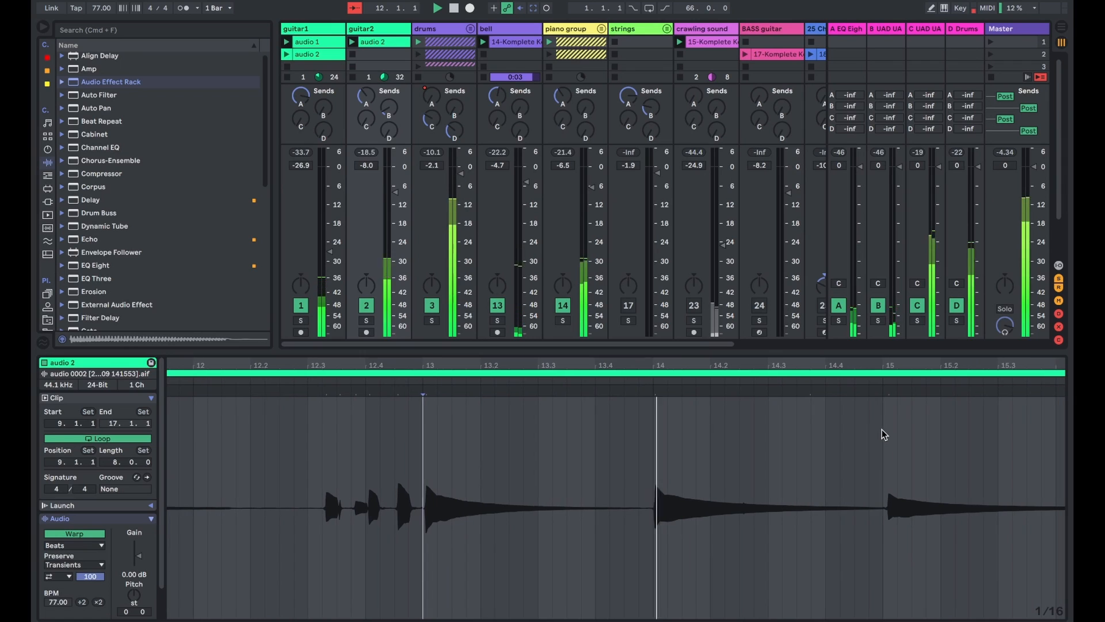
key("plus")
key("plus")
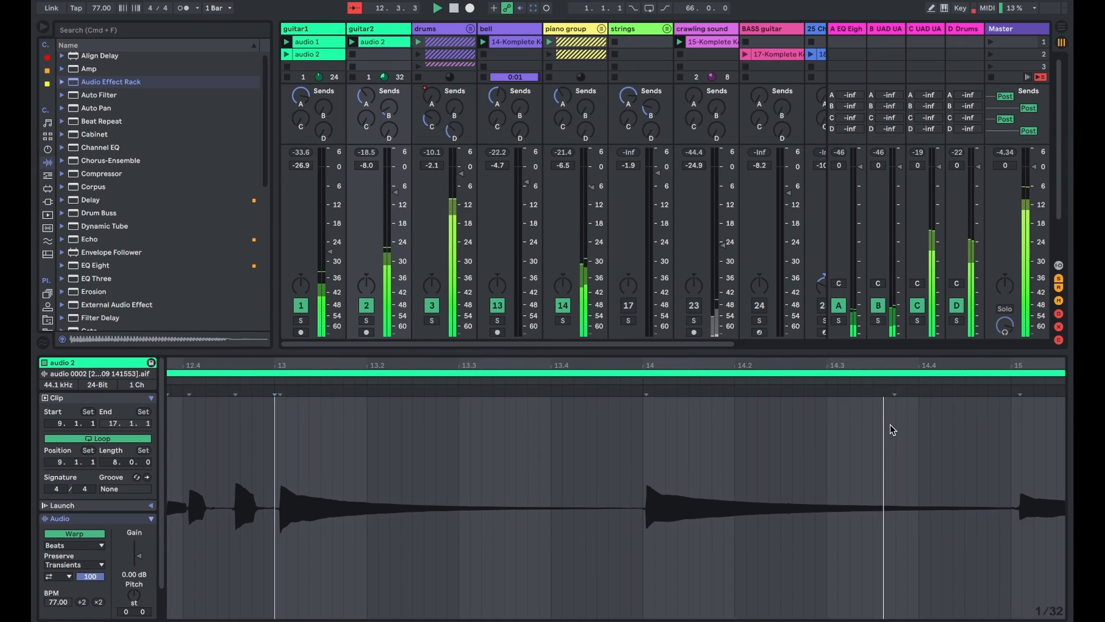
key("minus")
key("minus")
key("minus")
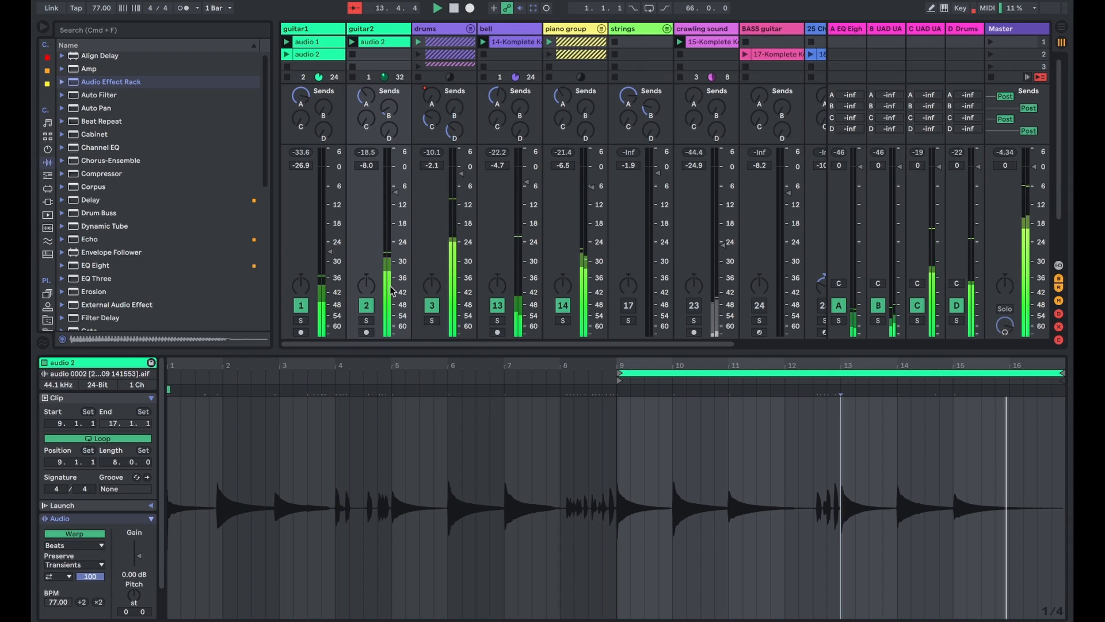
- Solo the guitar2 track and look through its effect chain from the Pedal and Amp to the Delay and Auto Filter
left_click(367, 321)
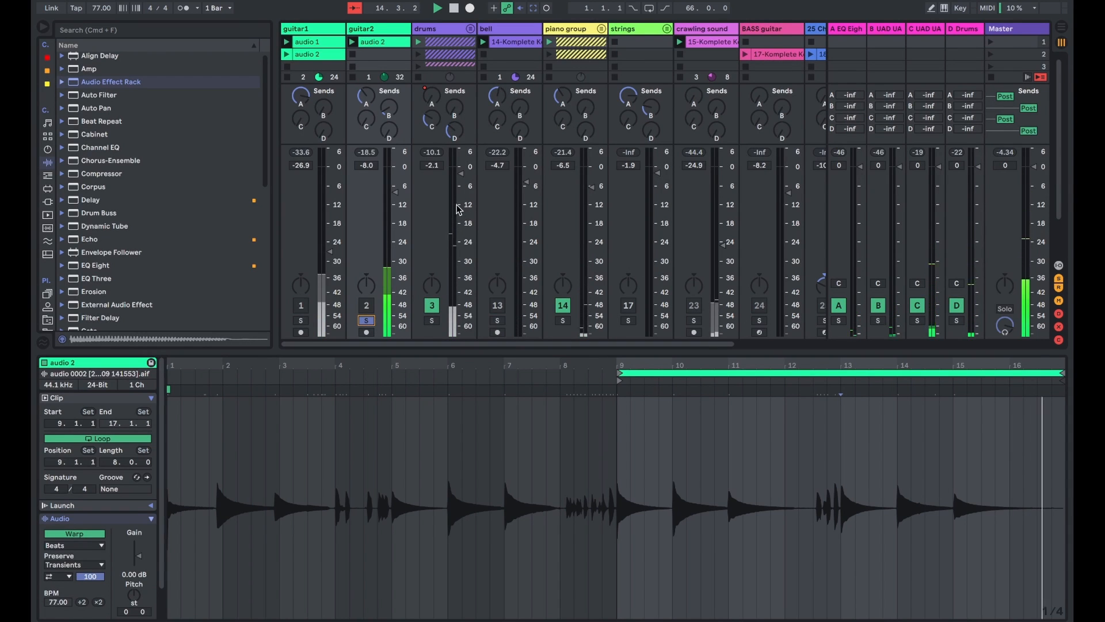
key("shift+Tab")
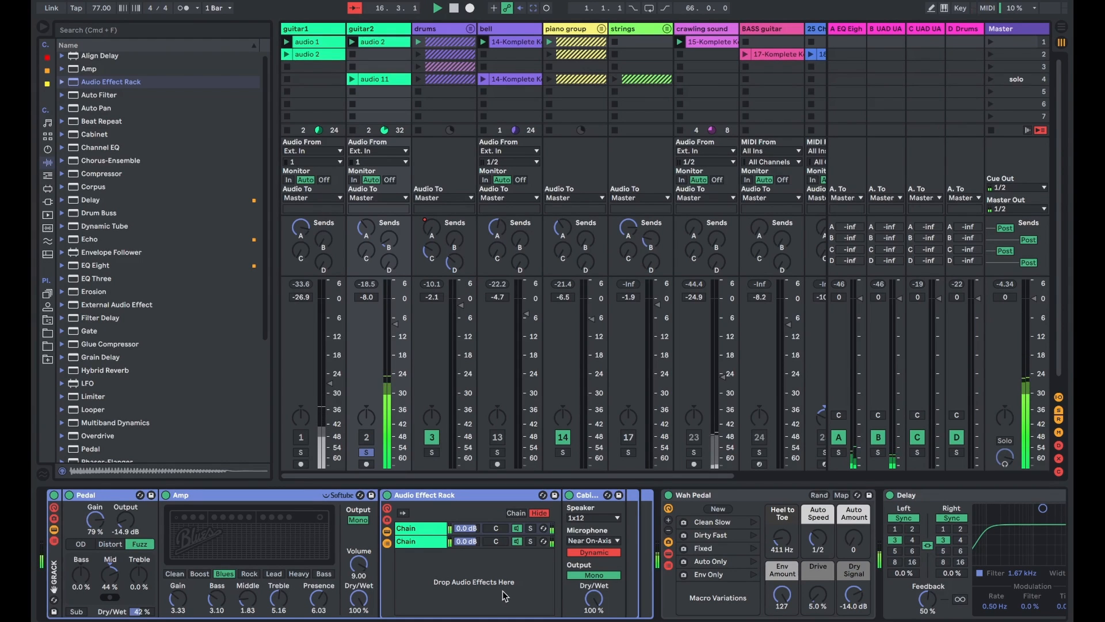
scroll(504, 596, "right", 6)
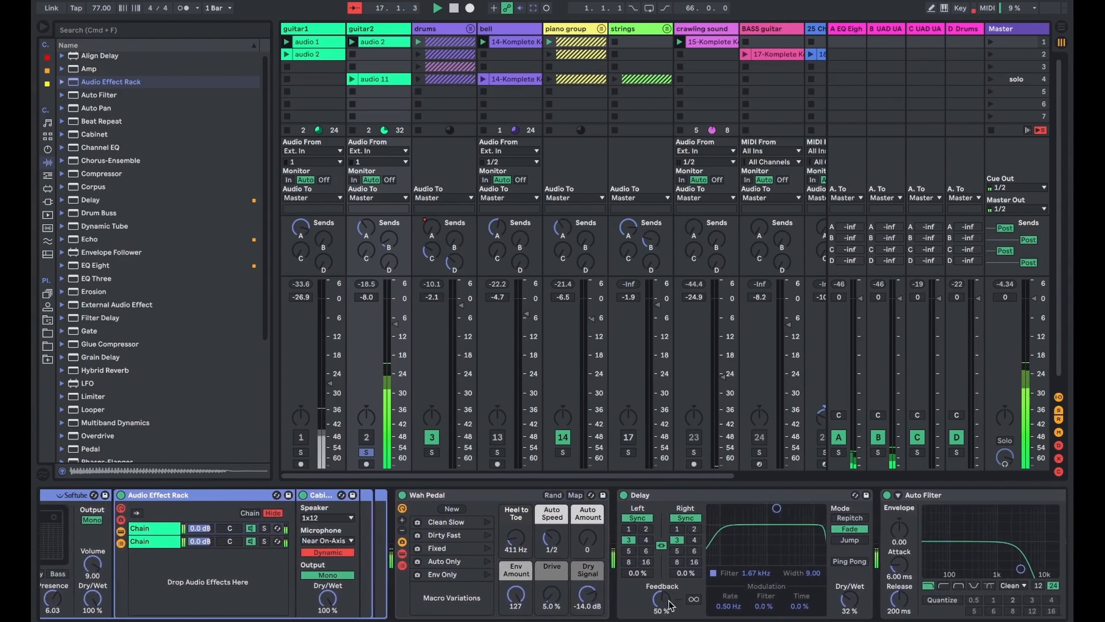
scroll(670, 605, "right", 6)
scroll(758, 602, "left", 6)
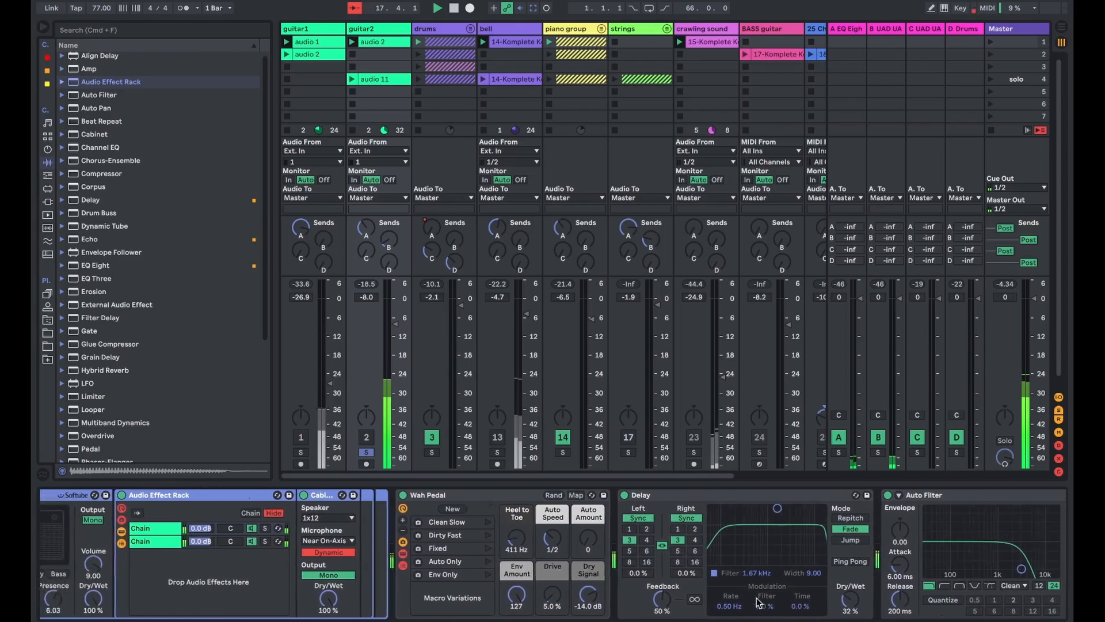
scroll(759, 602, "left", 4)
- Switch from the session clips to the arrangement of the song
key("Tab")
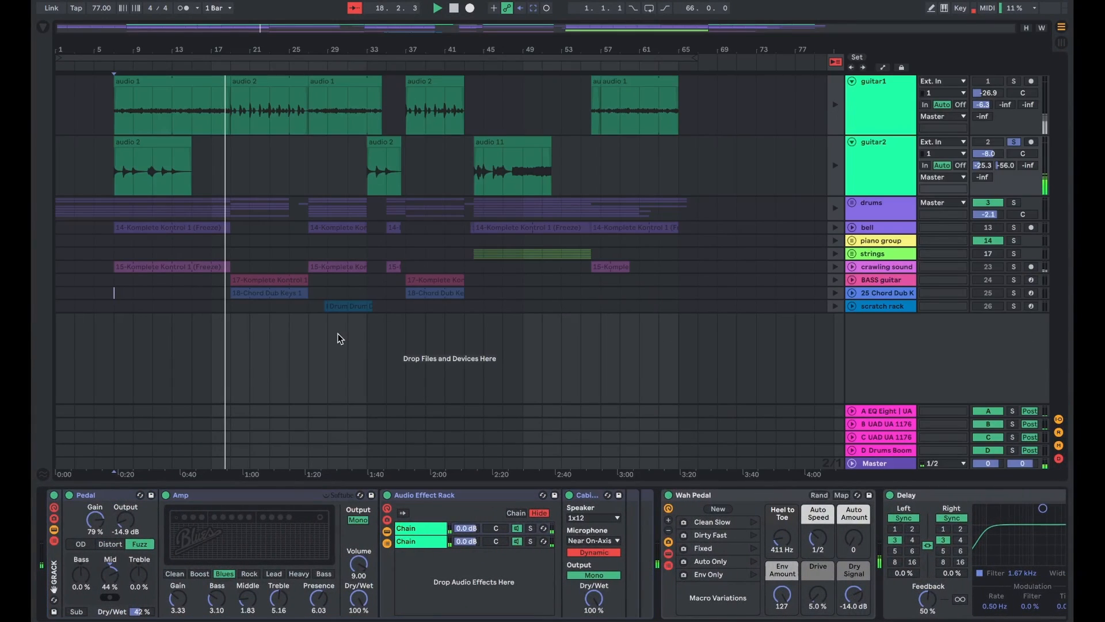
- Resume the arrangement playback, return to the session clips and launch the first scene
left_click(833, 62)
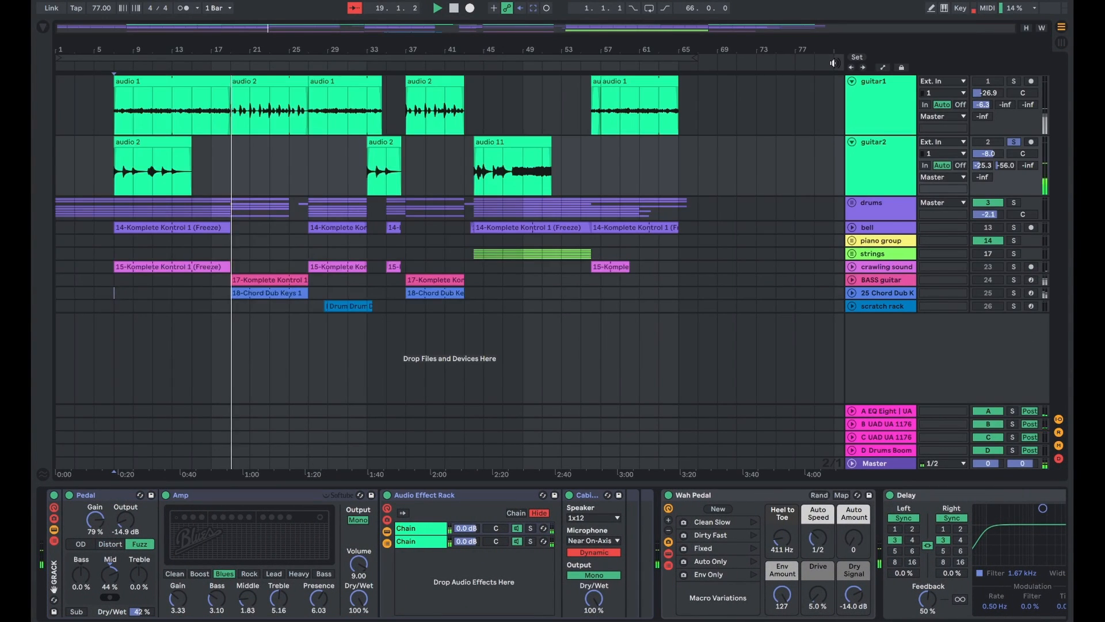
key("Tab")
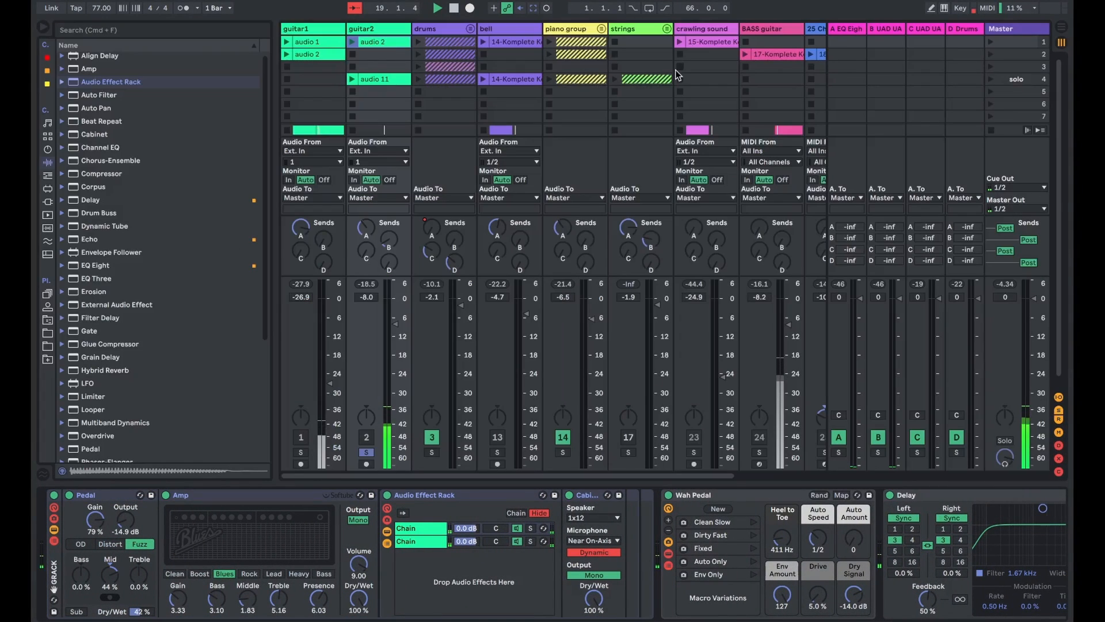
left_click(989, 43)
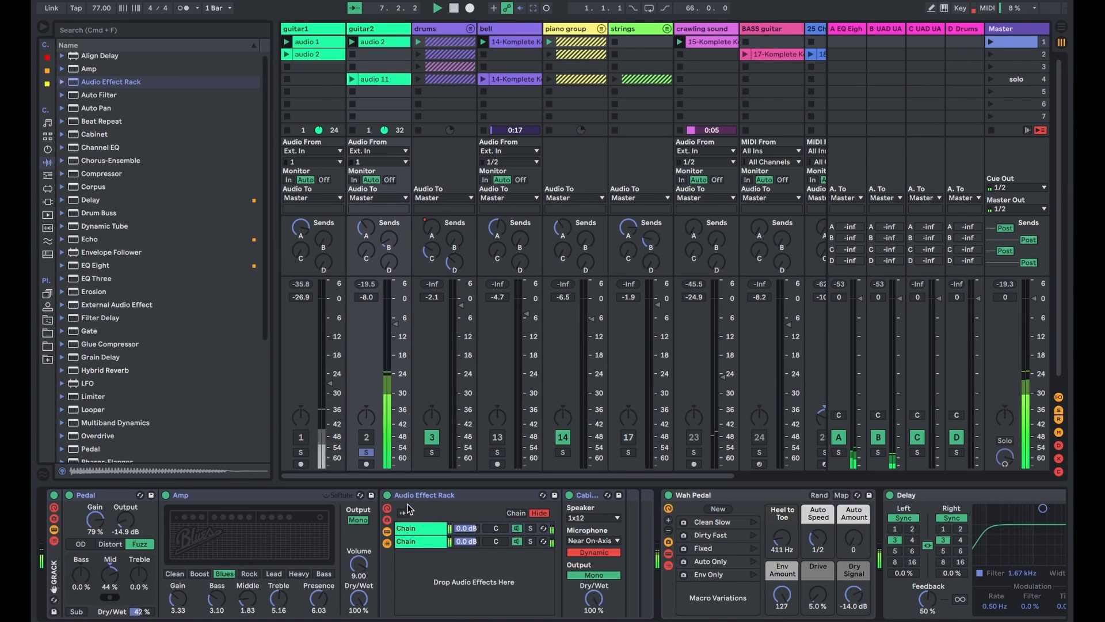
- Look through guitar2's effect chain from the Pedal and Amp past the Wah Pedal to the Delay and Auto Filter
left_click(382, 32)
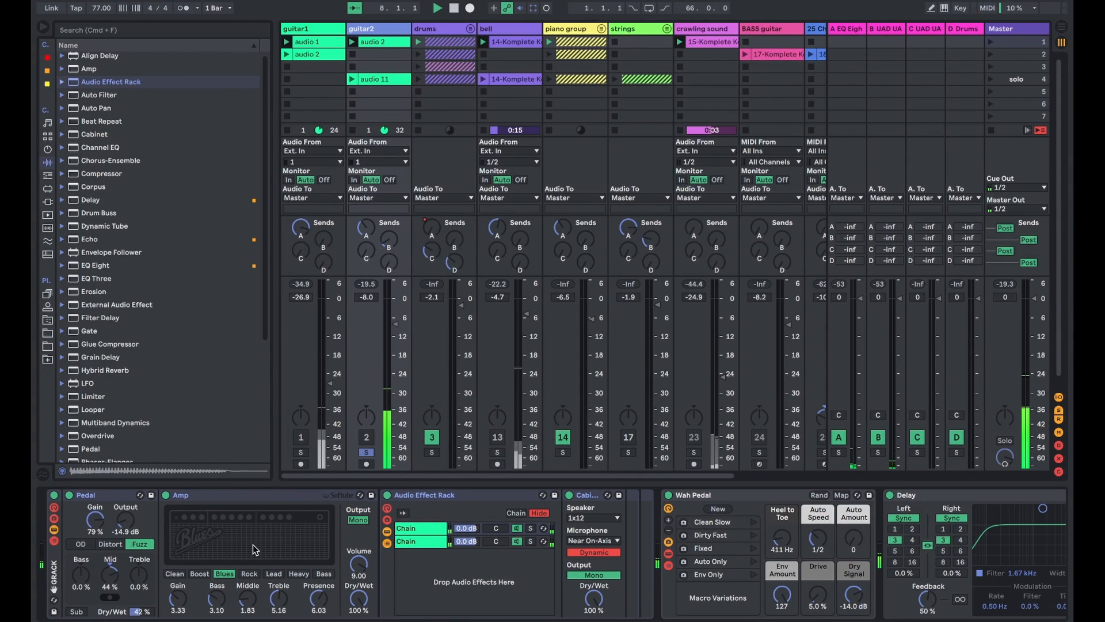
left_click(110, 568)
scroll(111, 568, "right", 4)
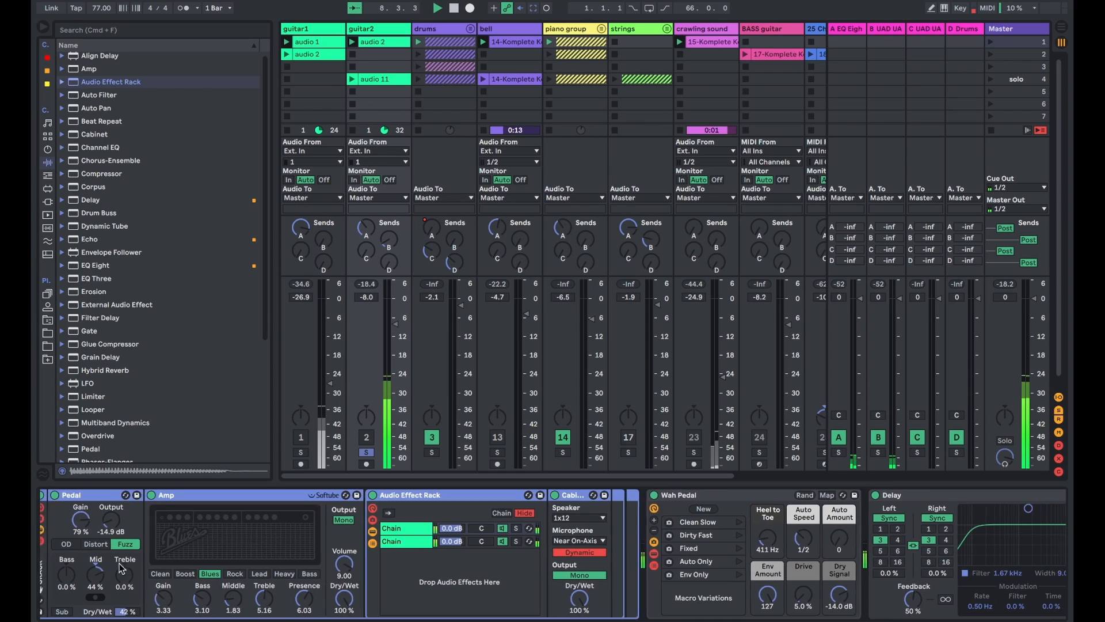
scroll(500, 615, "right", 6)
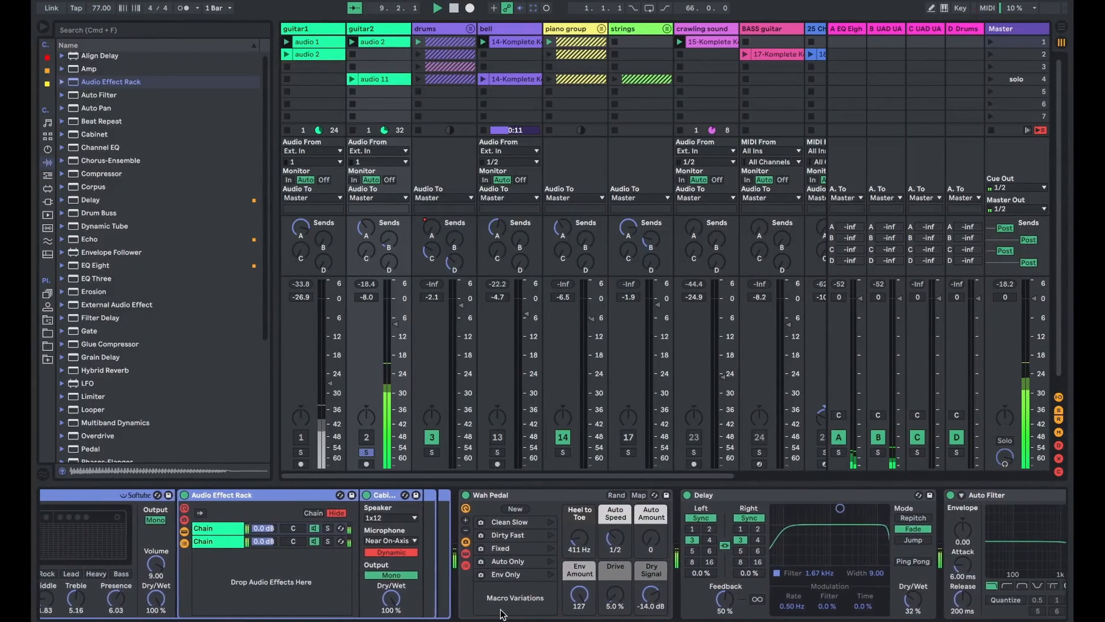
left_click(803, 504)
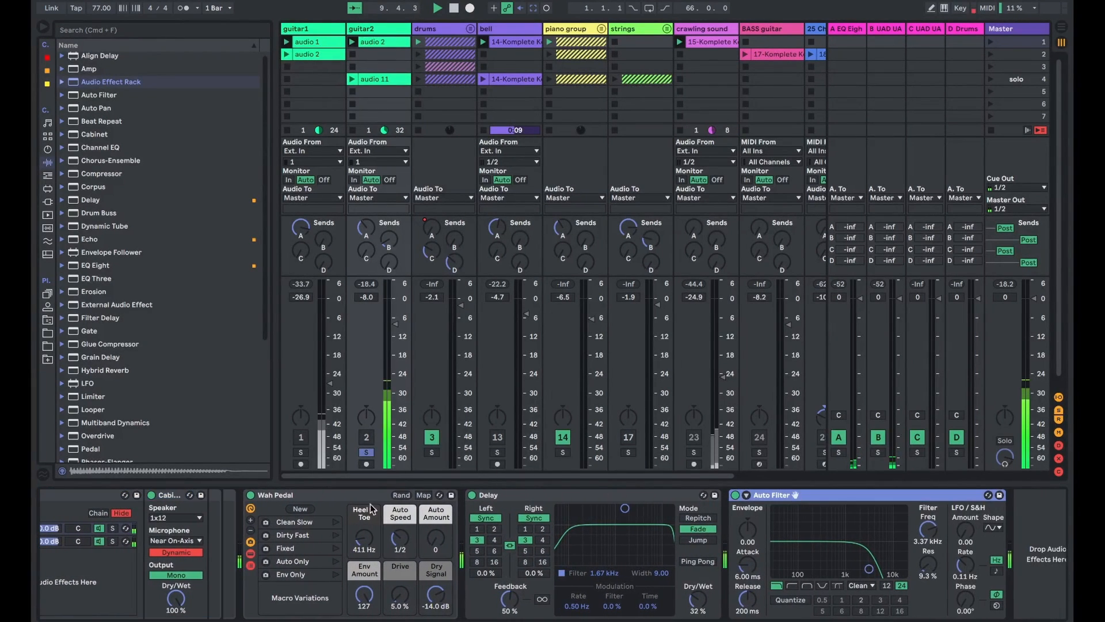
left_click(514, 497)
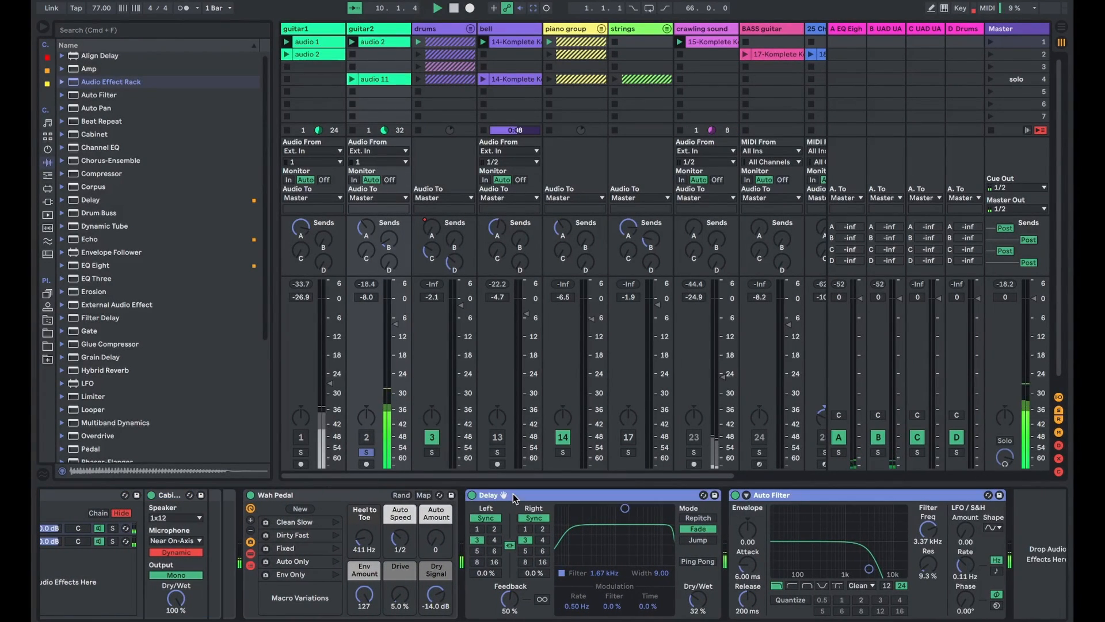
- Bypass guitar2's Delay and Auto Filter to compare the sound without them, and turn both back on
left_click(471, 496)
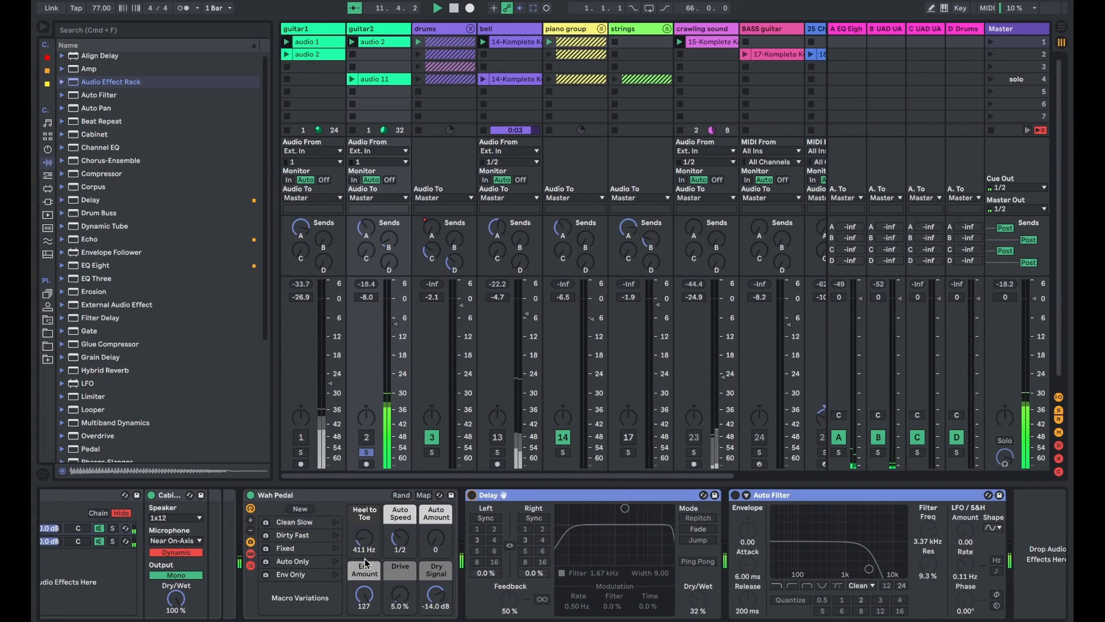
scroll(366, 563, "left", 5)
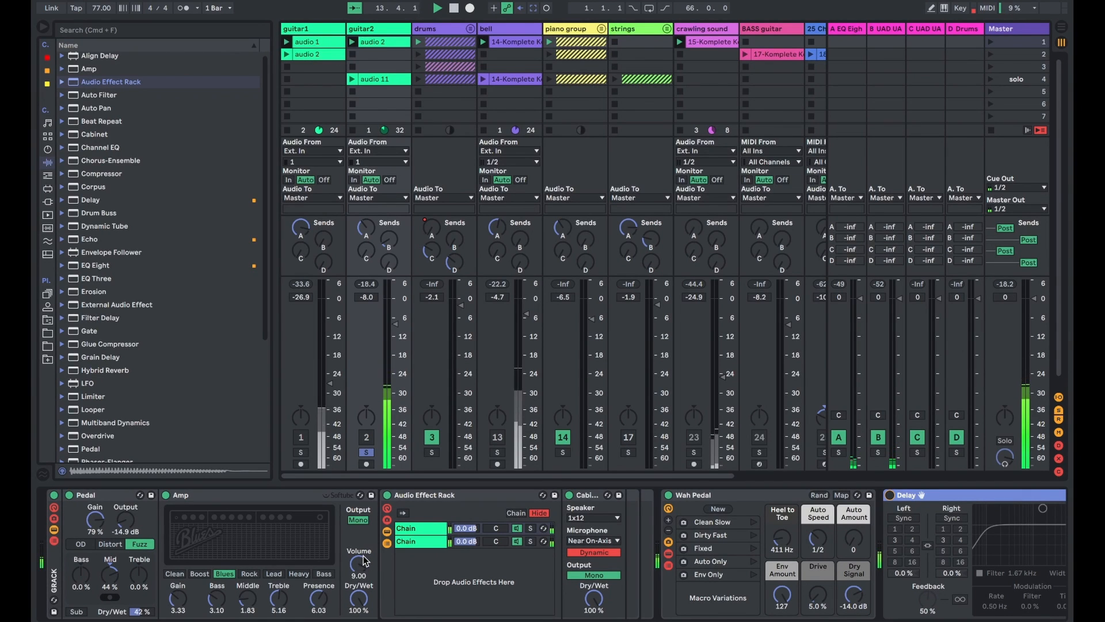
scroll(364, 560, "right", 5)
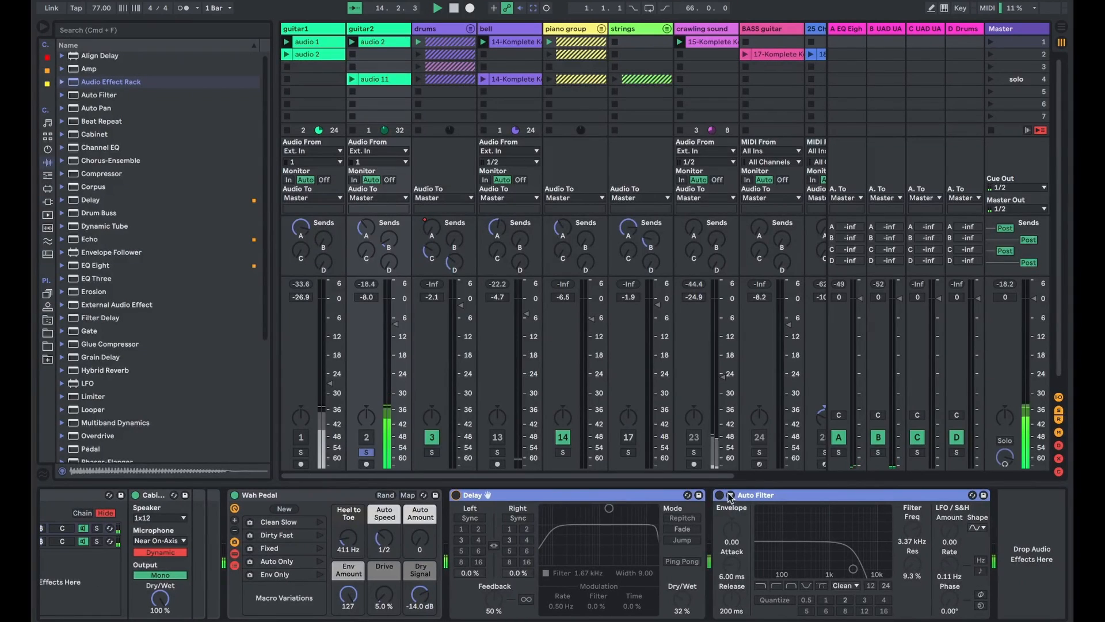
left_click(720, 495)
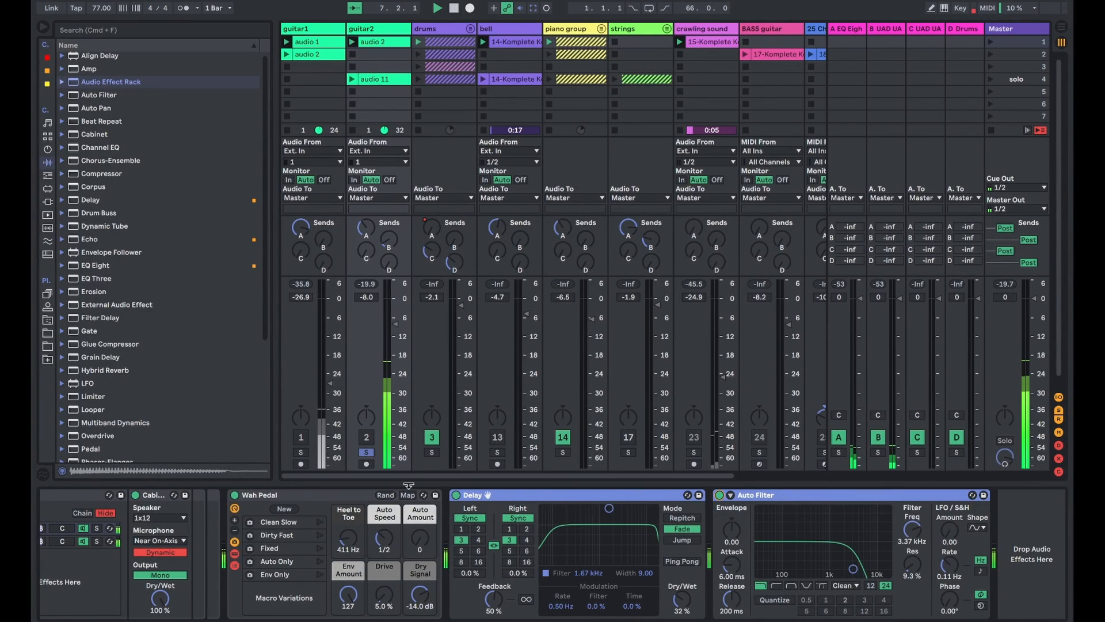
- Show guitar1's effect chain and turn off the solo on guitar2
scroll(420, 495, "left", 5)
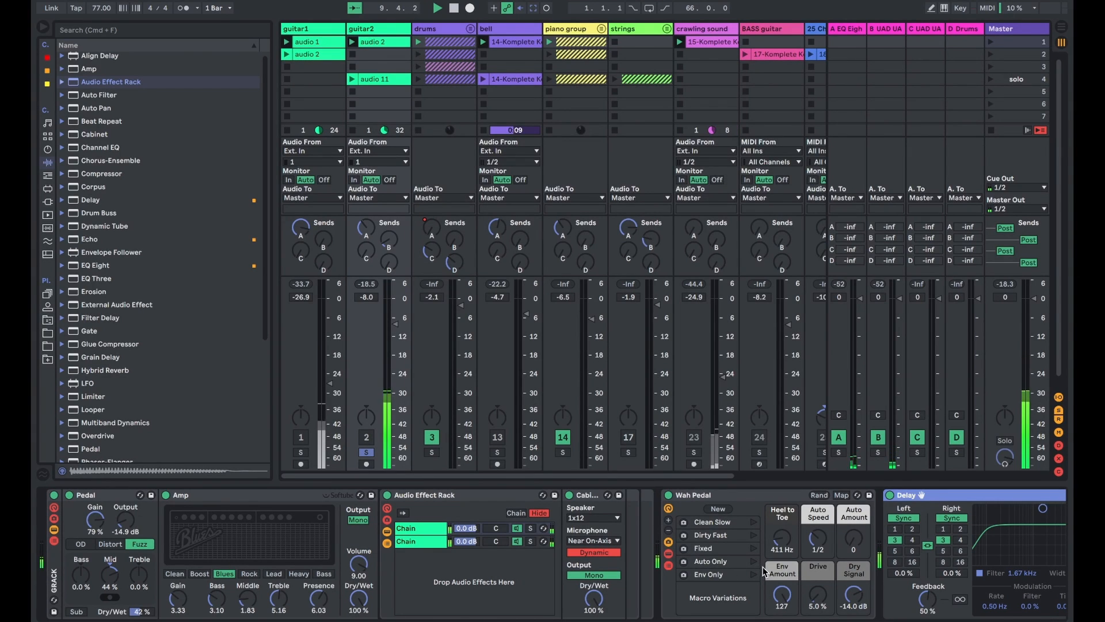
left_click(312, 32)
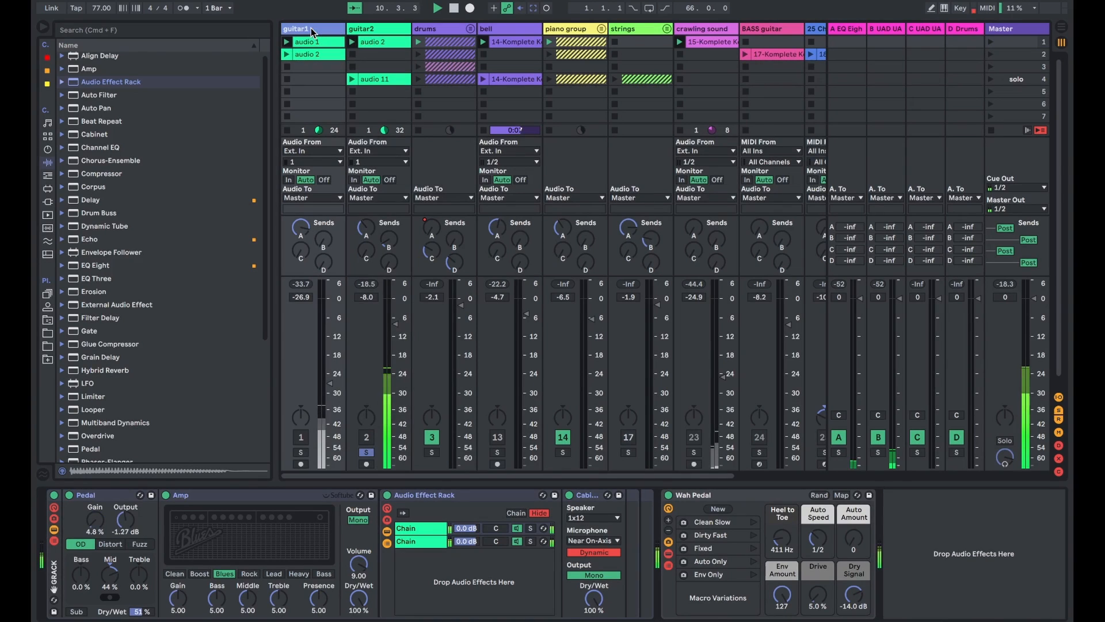
left_click(366, 452)
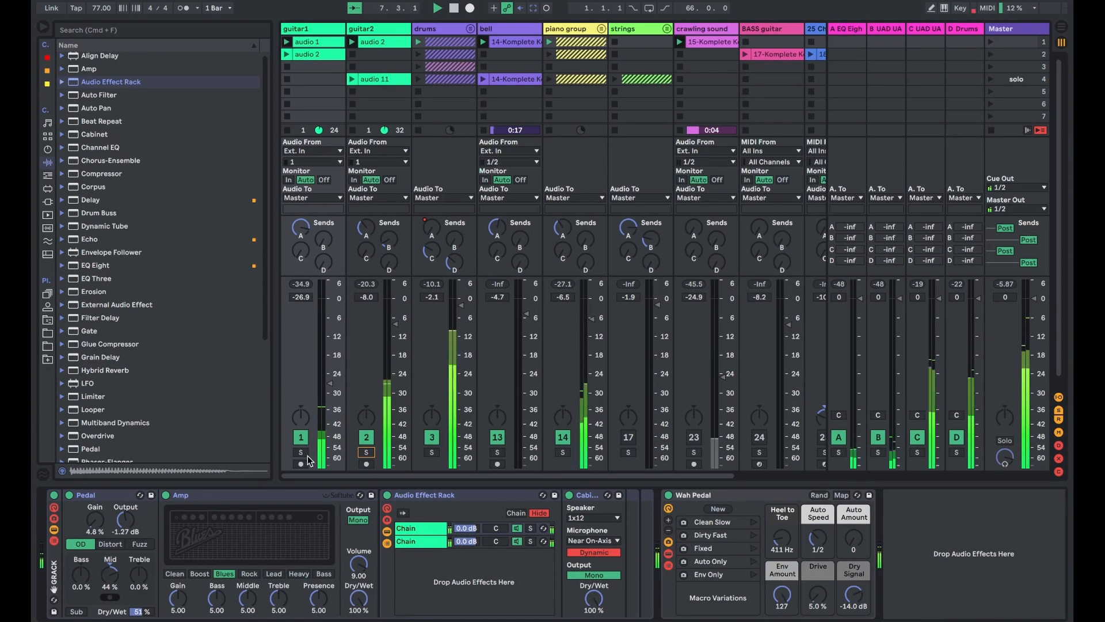
- Solo guitar1 together with guitar2 and compare the effect chains of the two tracks
left_click(380, 29)
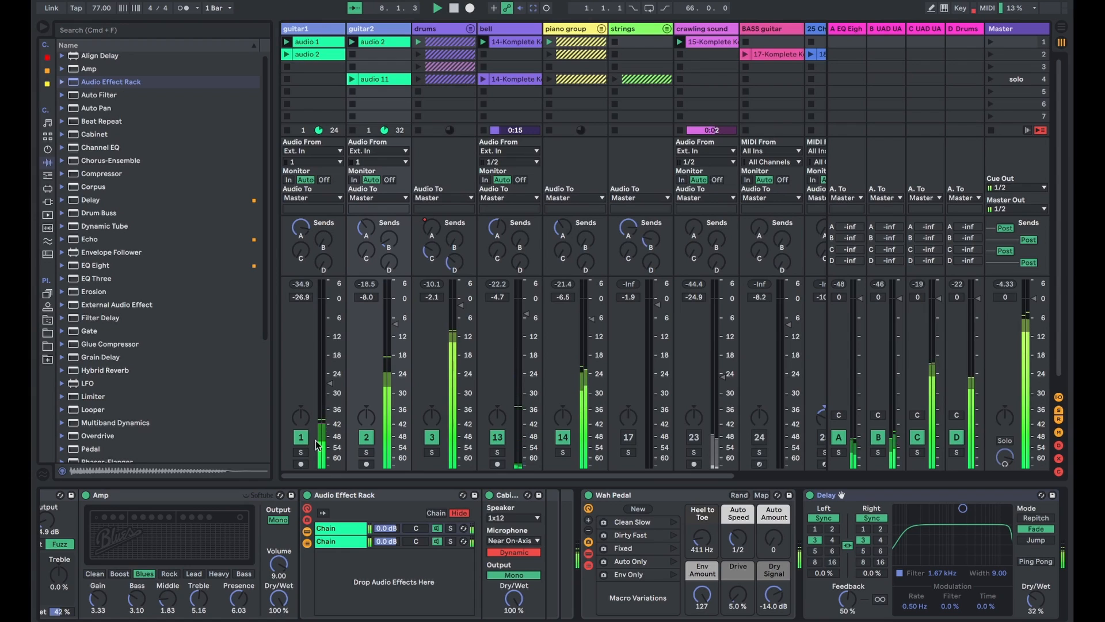
left_click(300, 453)
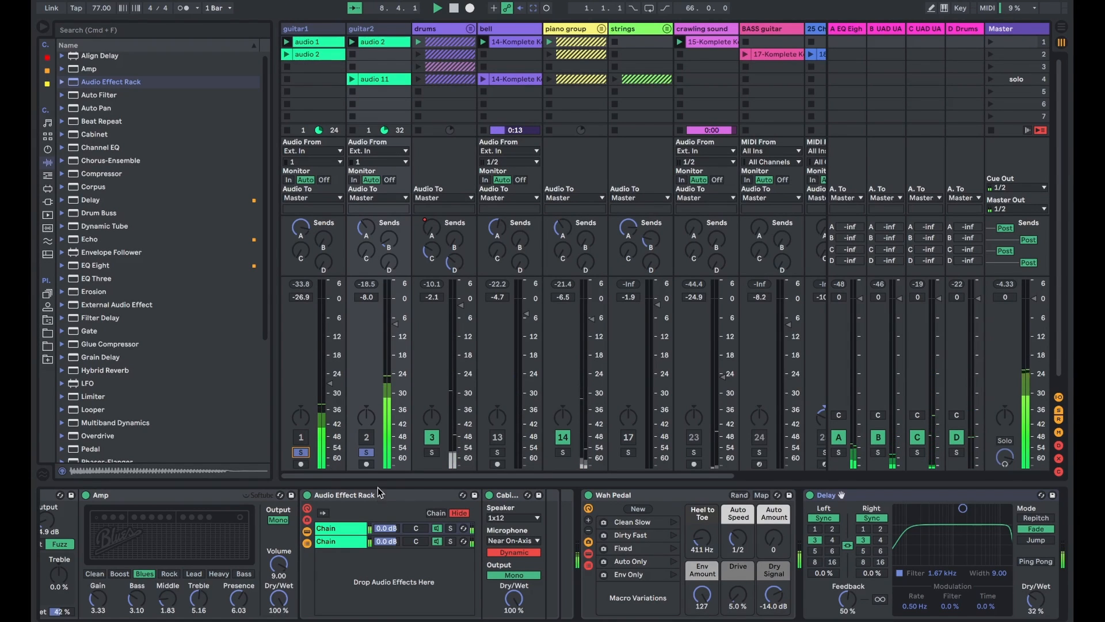
left_click(330, 30)
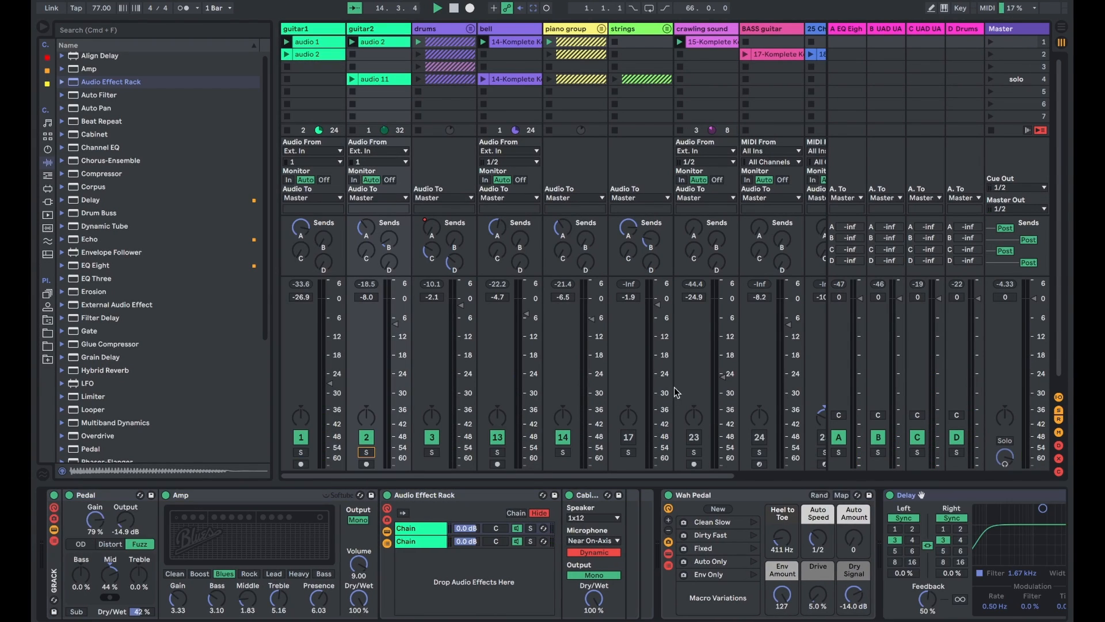
- Turn off both guitar solos and activate the crawling sound track
scroll(675, 395, "right", 3)
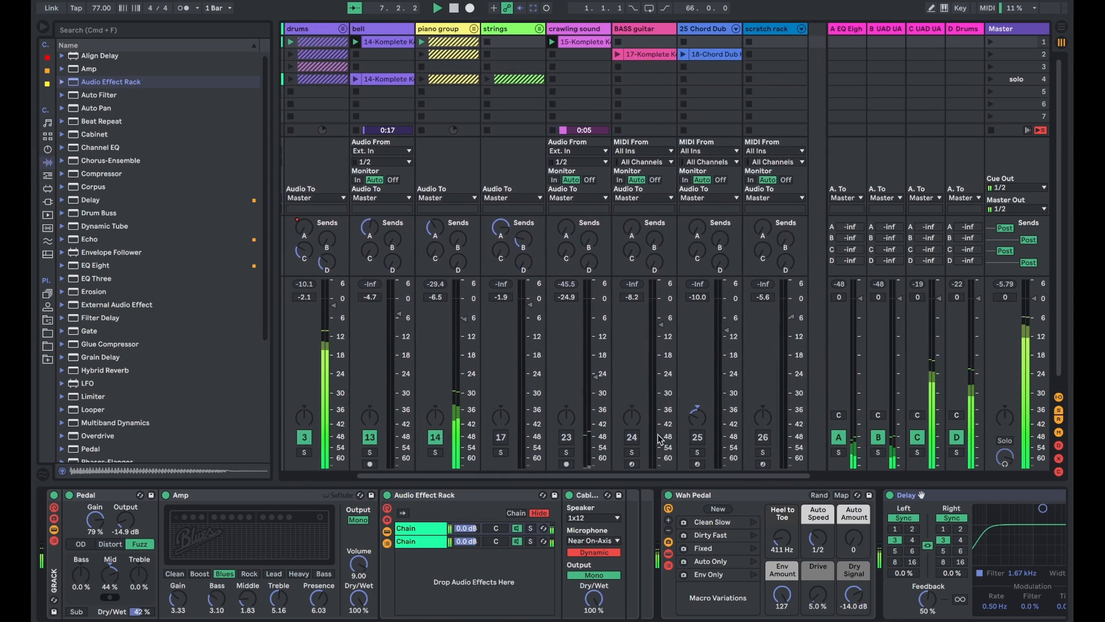
scroll(656, 449, "left", 2)
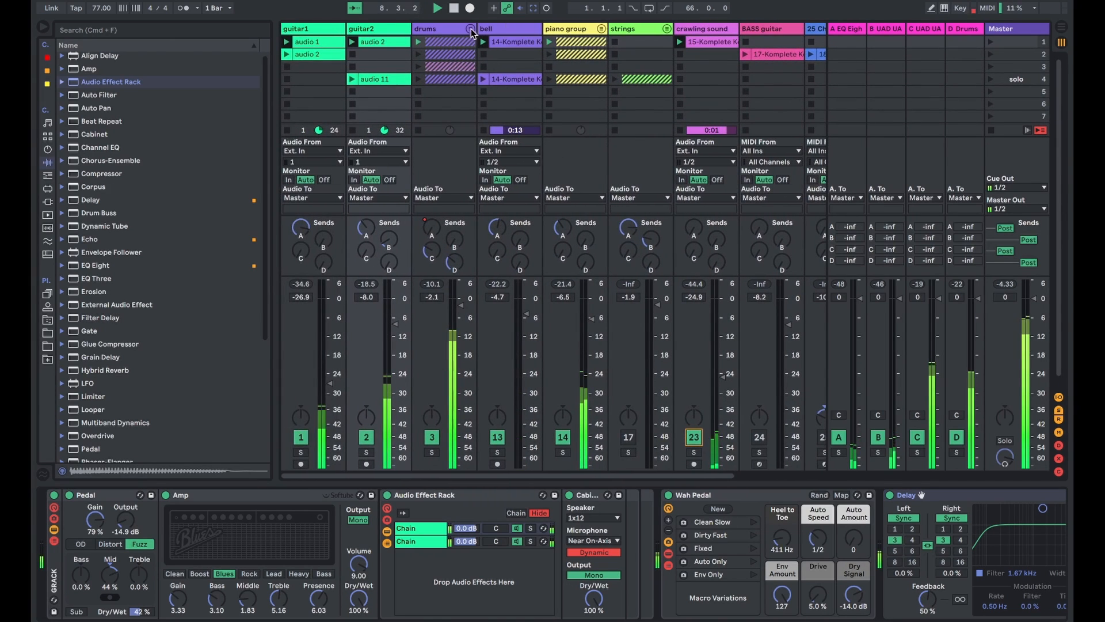
- Unfold the drums group, launch the delay snare clip in the third scene and solo that track
left_click(471, 29)
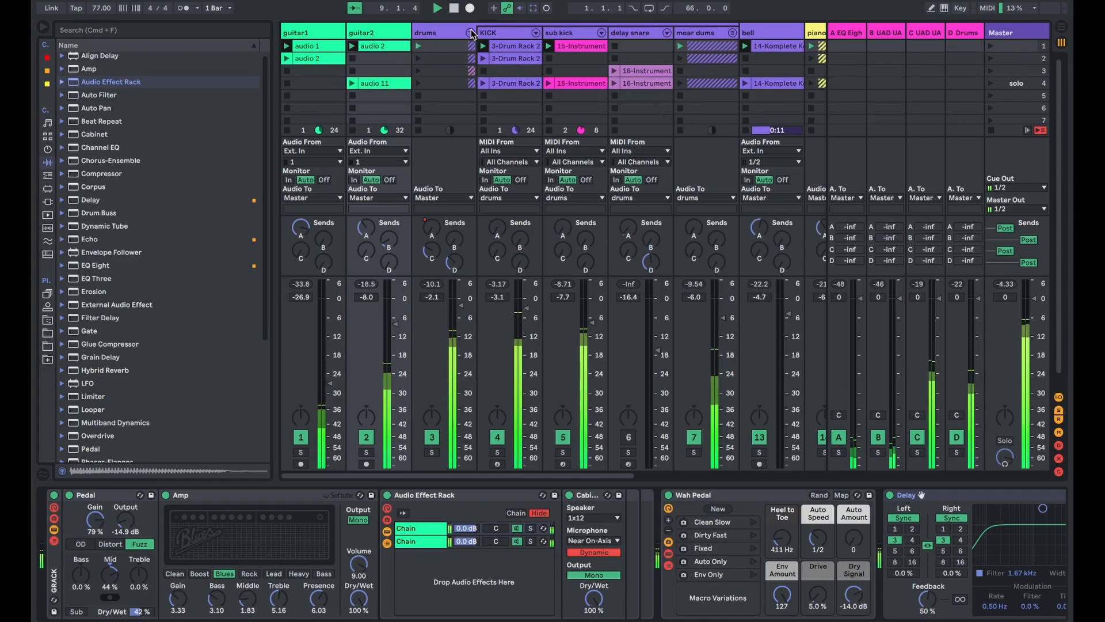
scroll(527, 67, "right", 3)
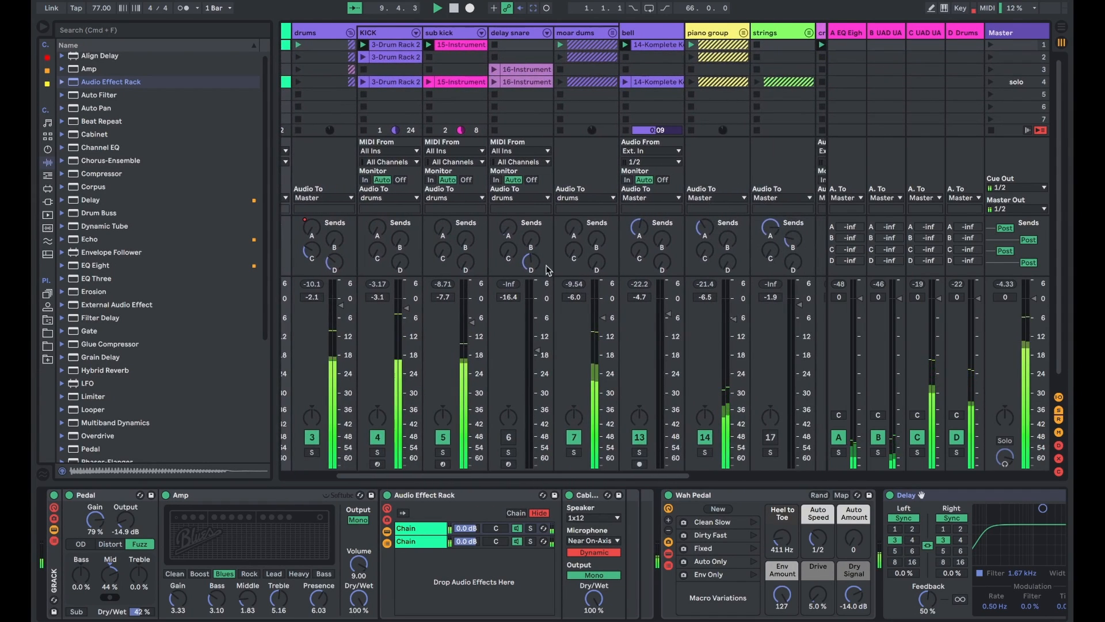
left_click(501, 73)
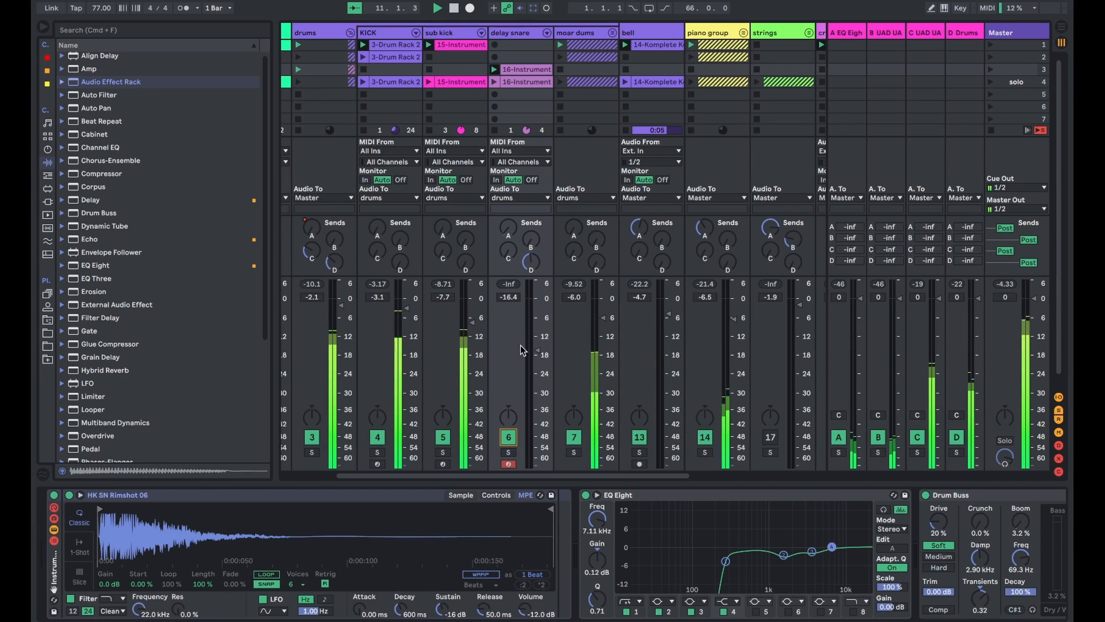
left_click(508, 452)
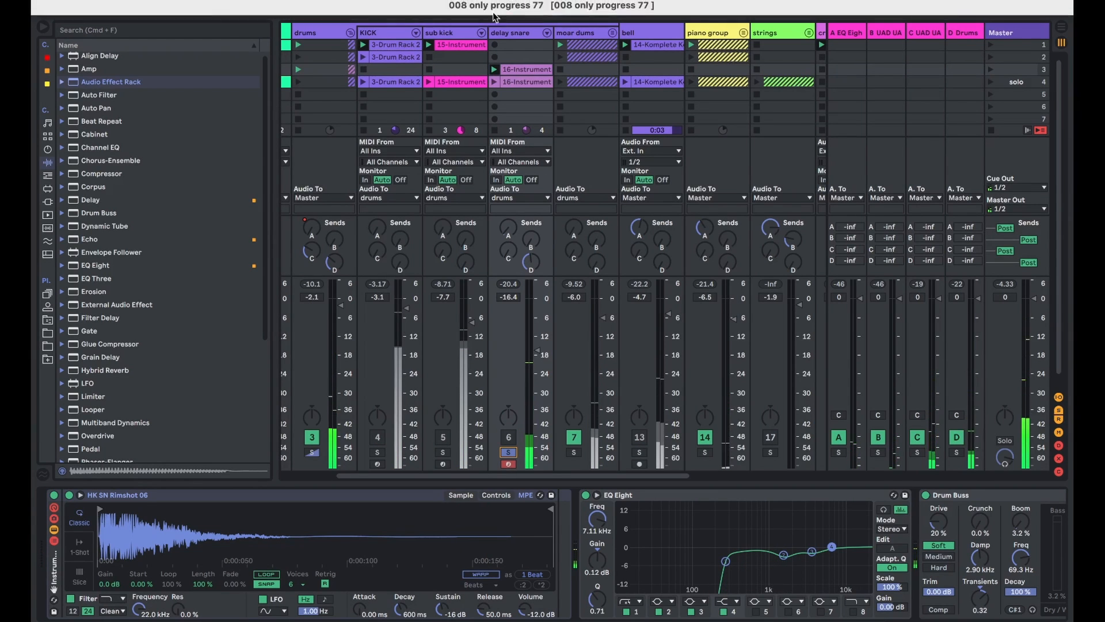
- Examine the delay snare's rimshot sample, EQ Eight, Drum Buss and Delay, comparing the sound with the Delay bypassed and turned back on
scroll(587, 546, "right", 5)
scroll(478, 288, "right", 1)
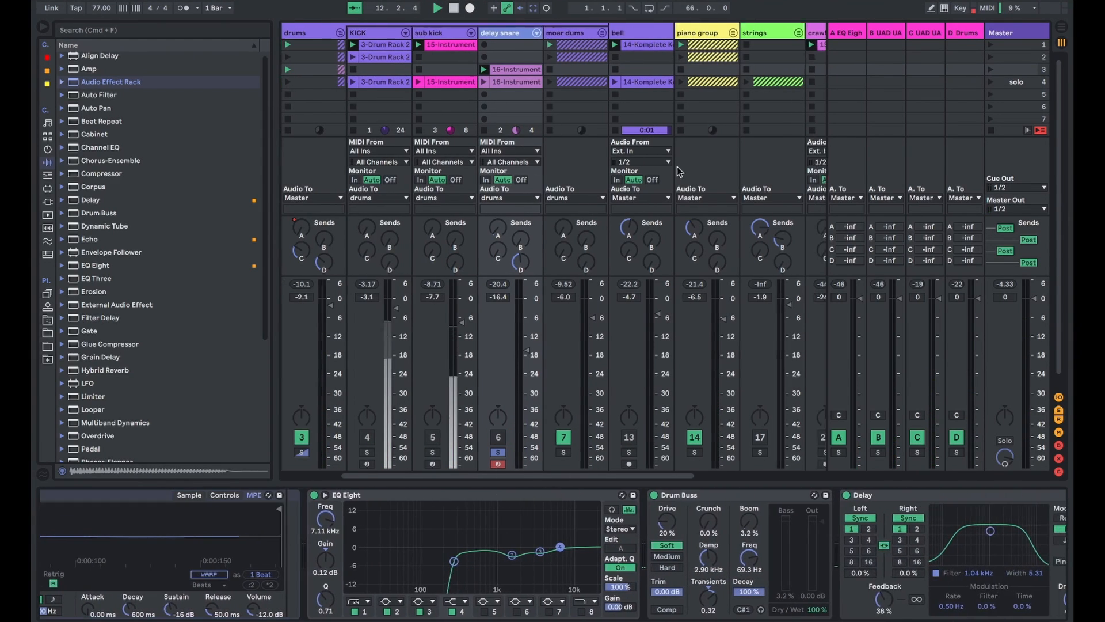
scroll(854, 549, "right", 4)
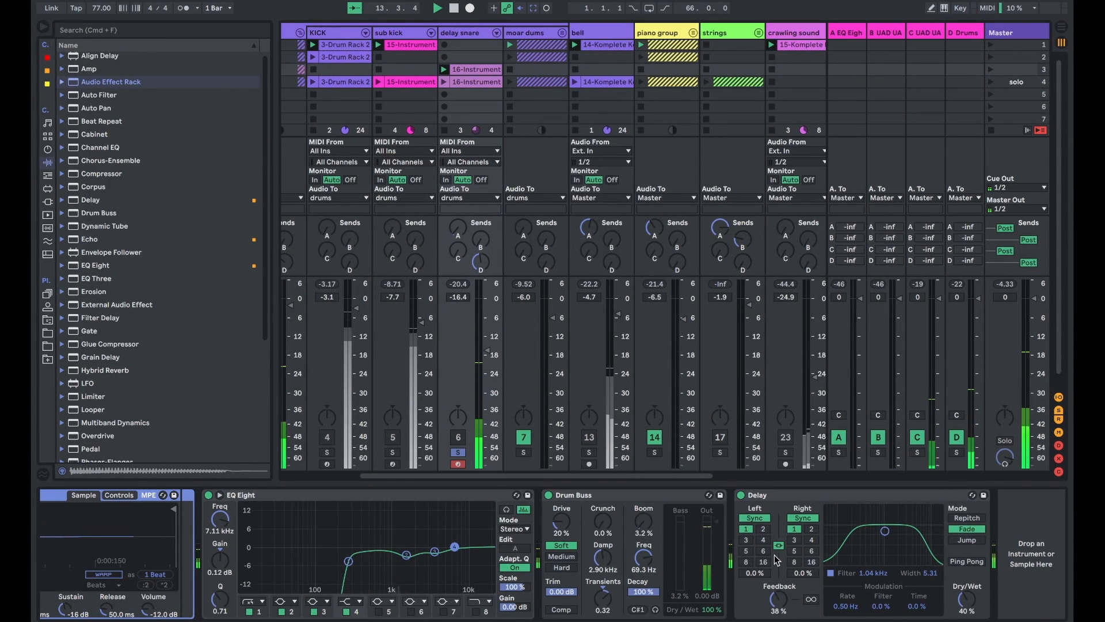
scroll(654, 528, "left", 8)
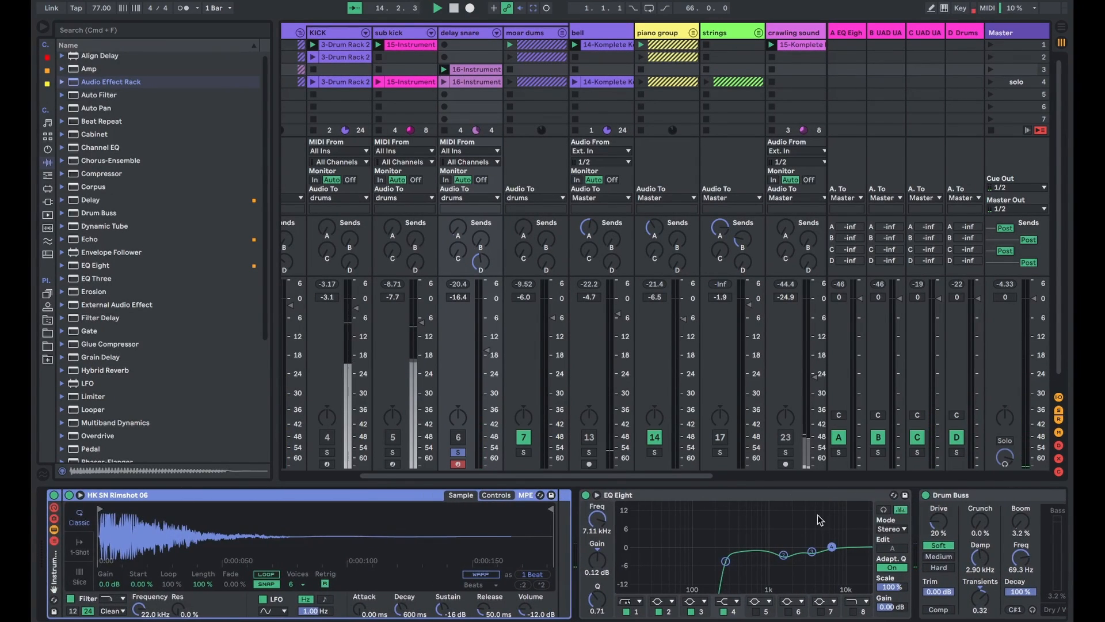
scroll(820, 520, "right", 6)
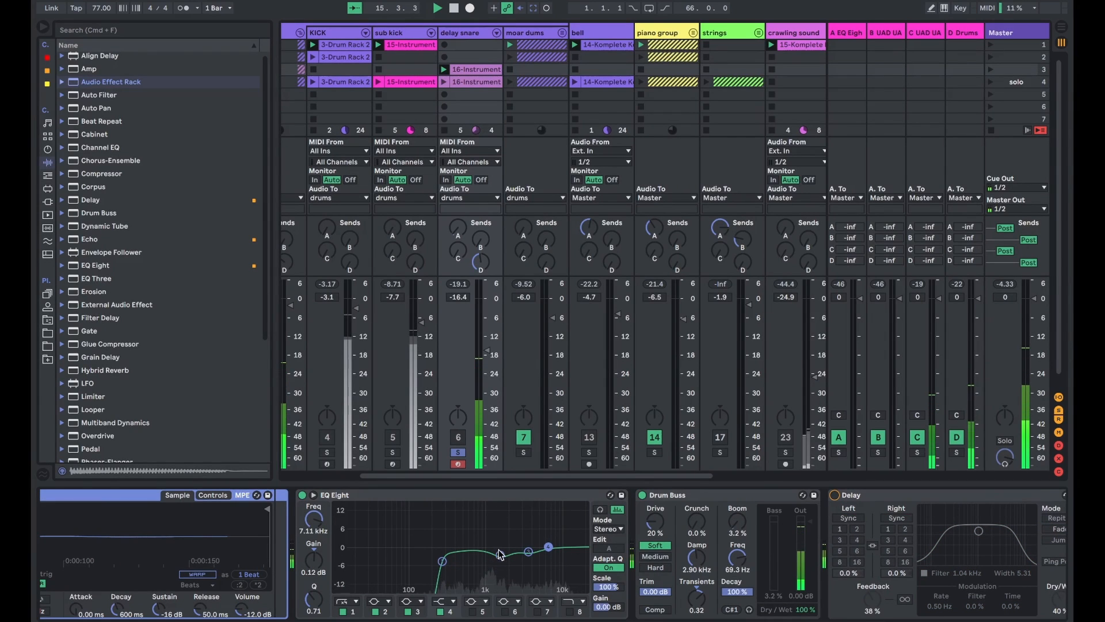
left_click(834, 495)
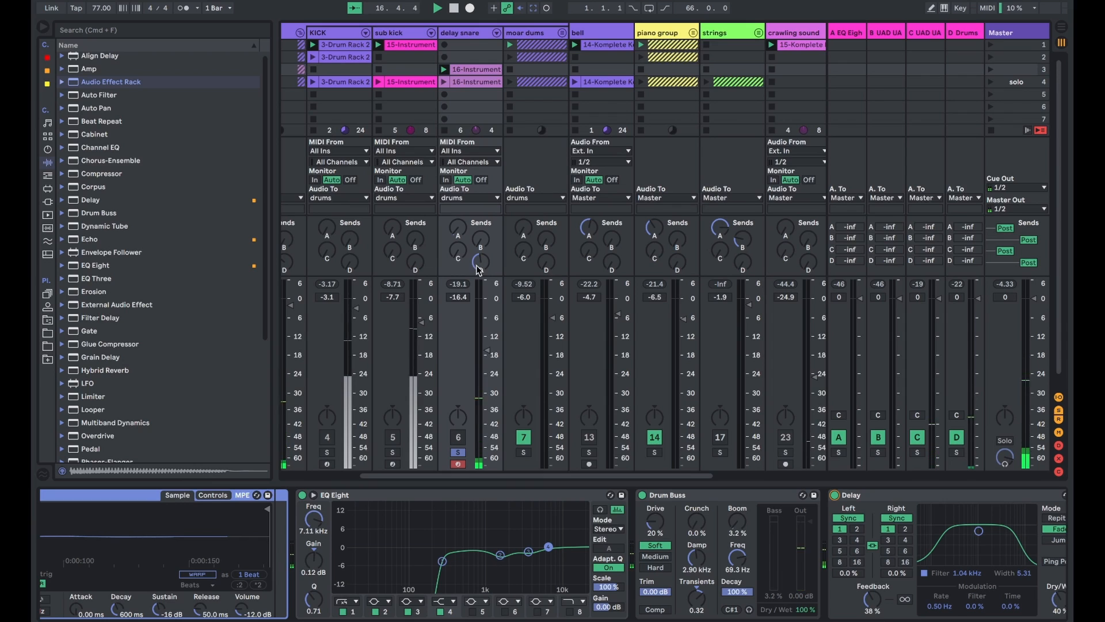
- Launch the second scene and activate the BASS guitar track
scroll(480, 266, "right", 4)
left_click(990, 59)
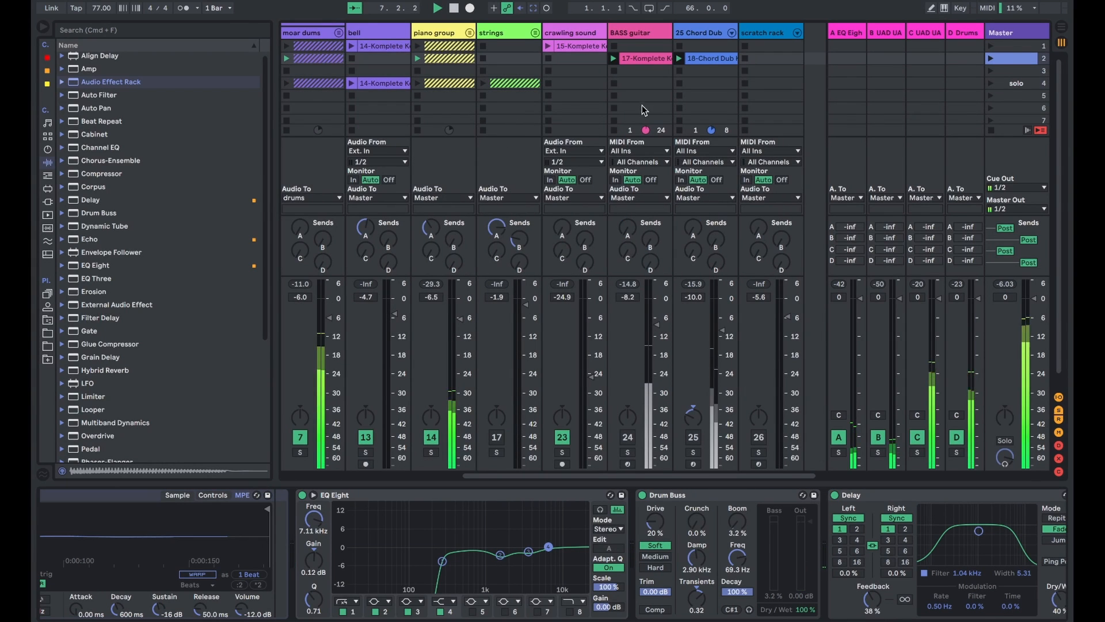
left_click(628, 437)
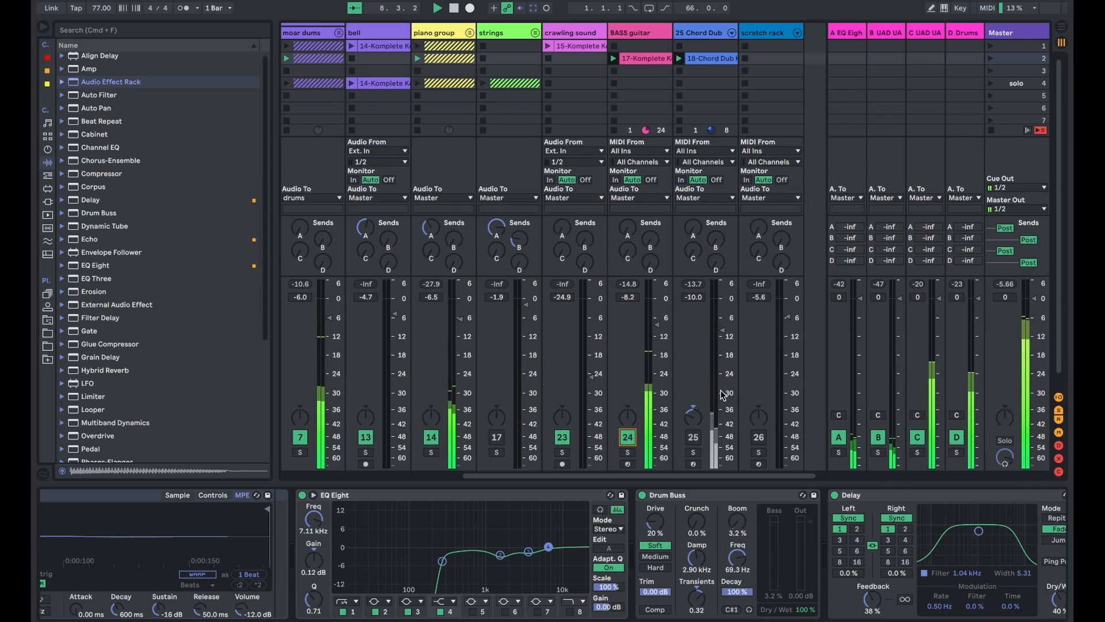
- Examine the notes of the soloed BASS guitar clip and open the track's Komplete Kontrol instrument, the Scarbee Rickenbacker Bass
double_click(644, 60)
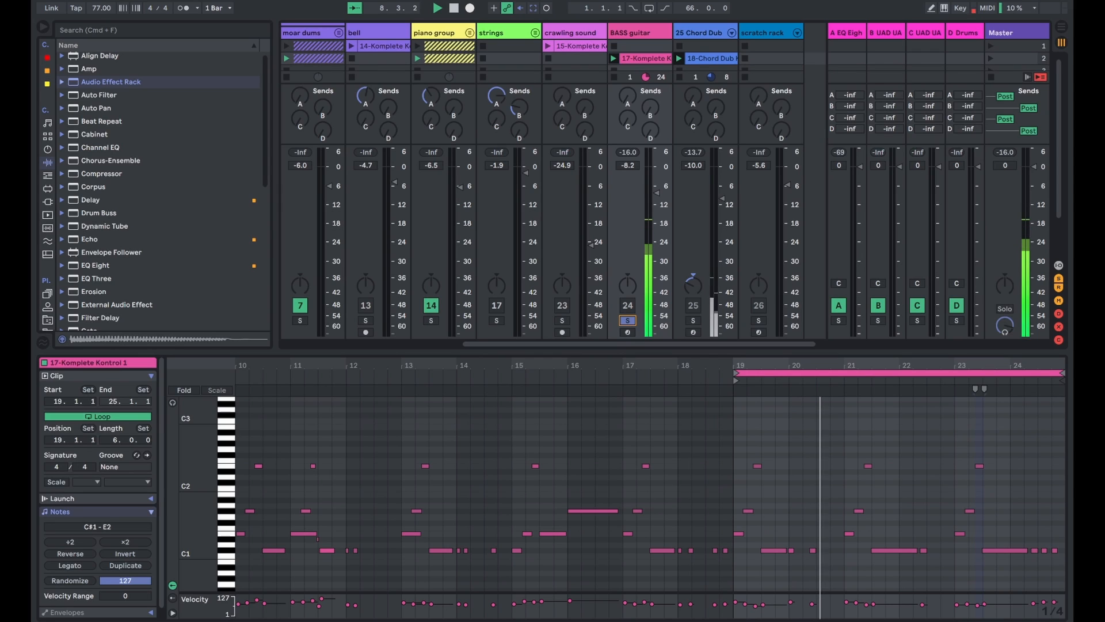
key("shift+Tab")
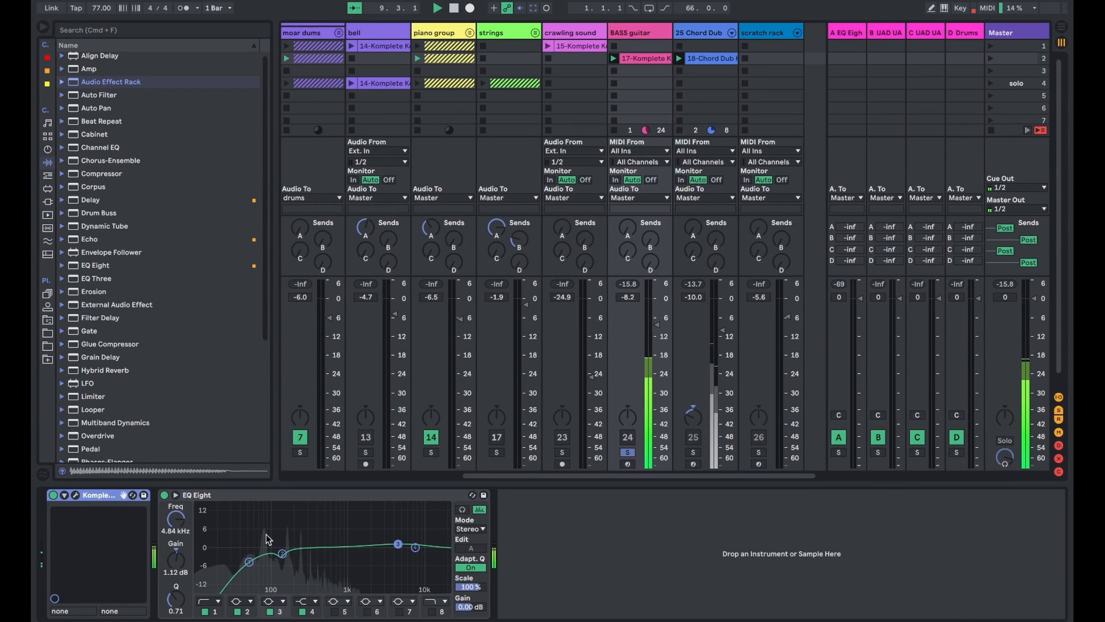
left_click(74, 495)
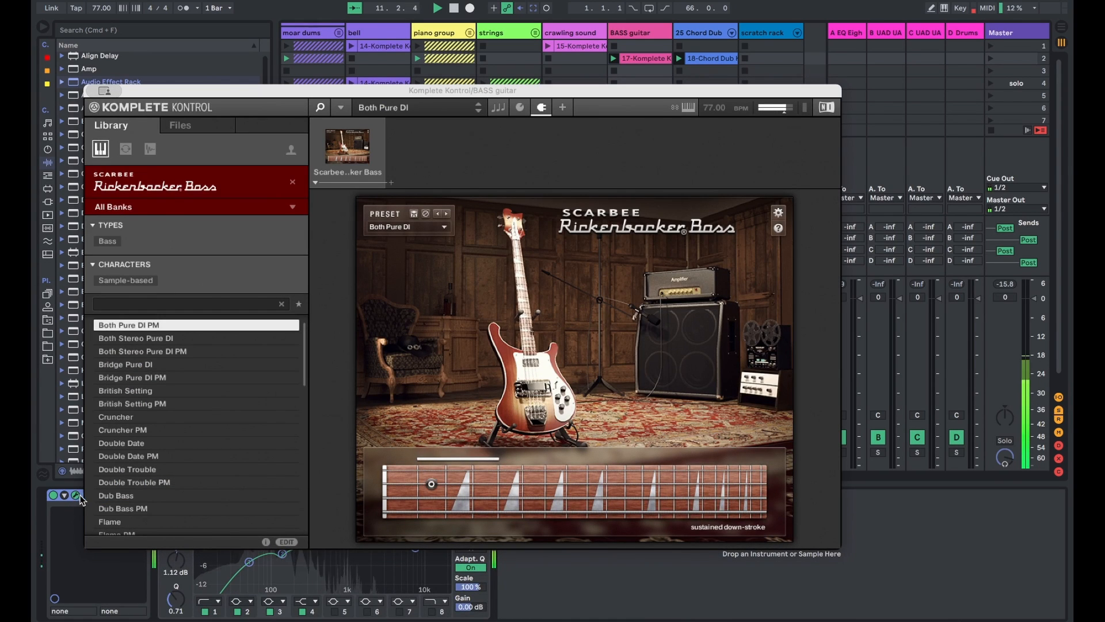
left_click(104, 9)
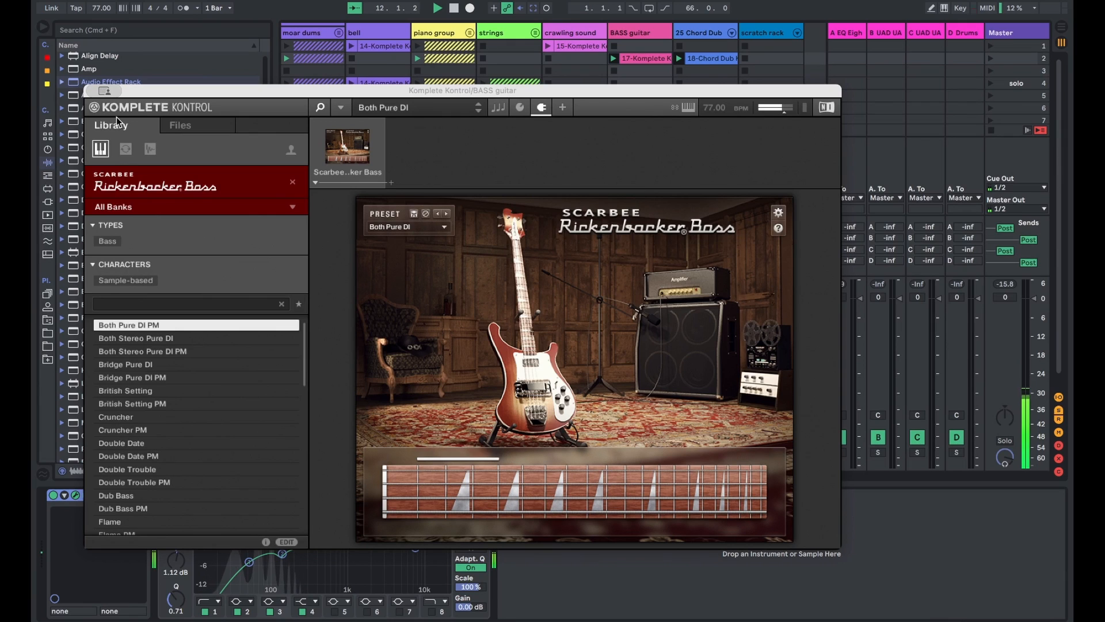
- Close the Scarbee Rickenbacker Bass window, turn off the BASS guitar track's solo and bring its device chain back into view
key("super+alt+p")
key("shift+Tab")
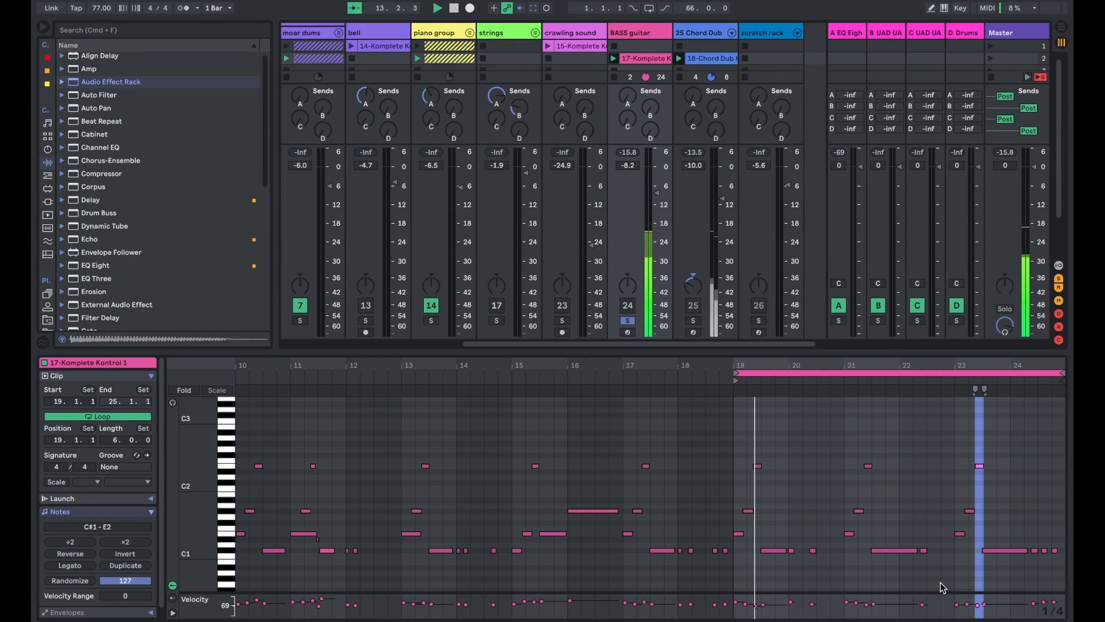
left_click(627, 320)
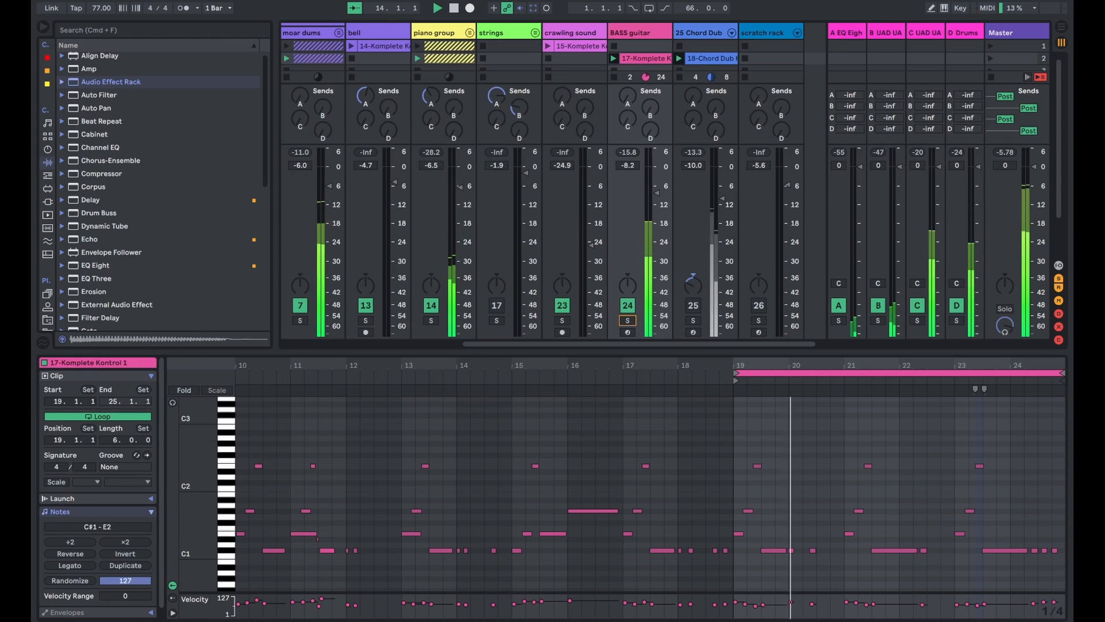
key("shift+Tab")
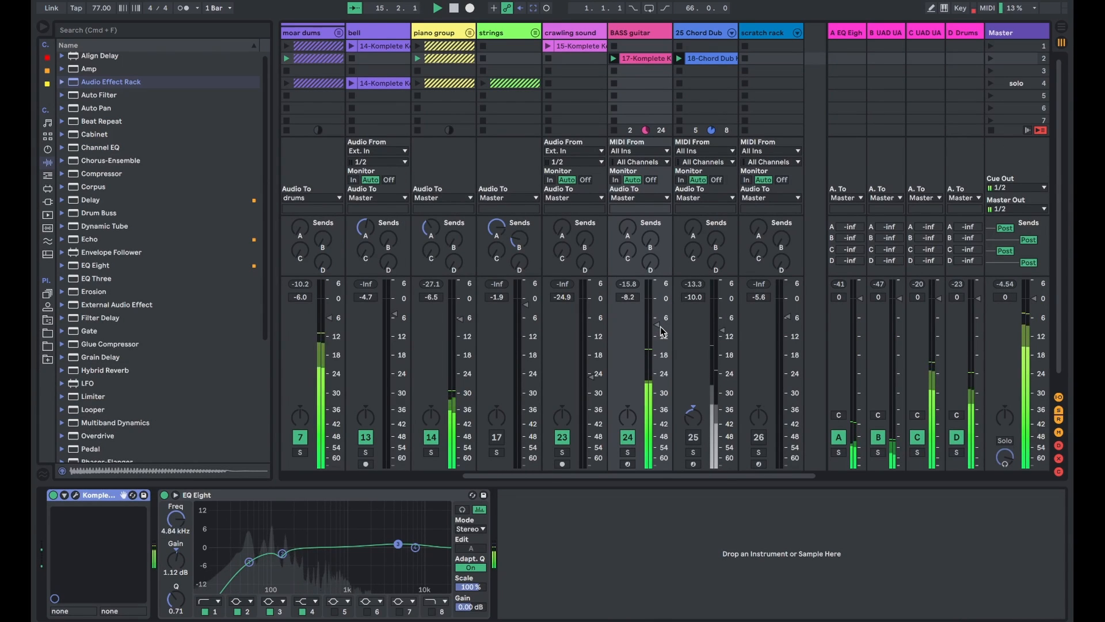
- Activate and solo the 25 Chord Dub track and show its Chord Dub Keys rack and RC-20 effect
left_click(694, 438)
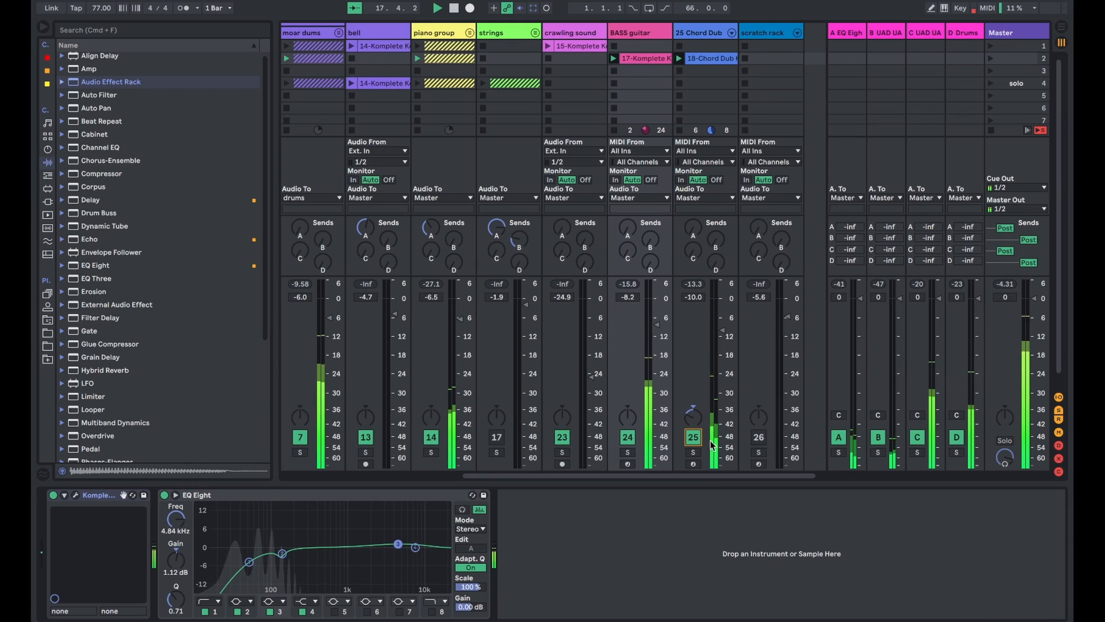
left_click(693, 452)
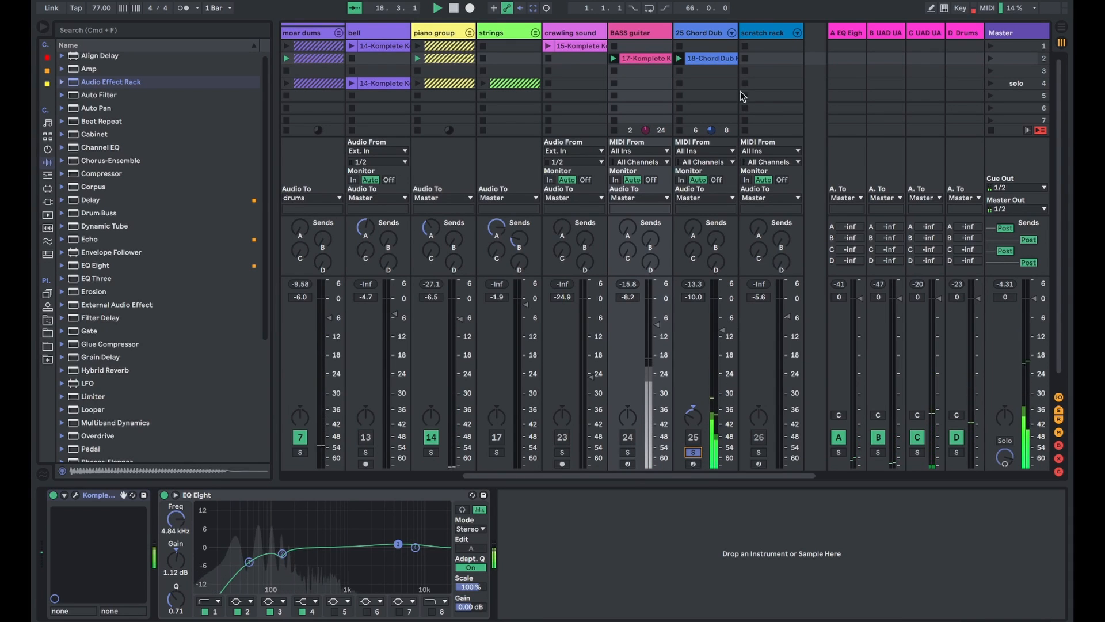
left_click(701, 35)
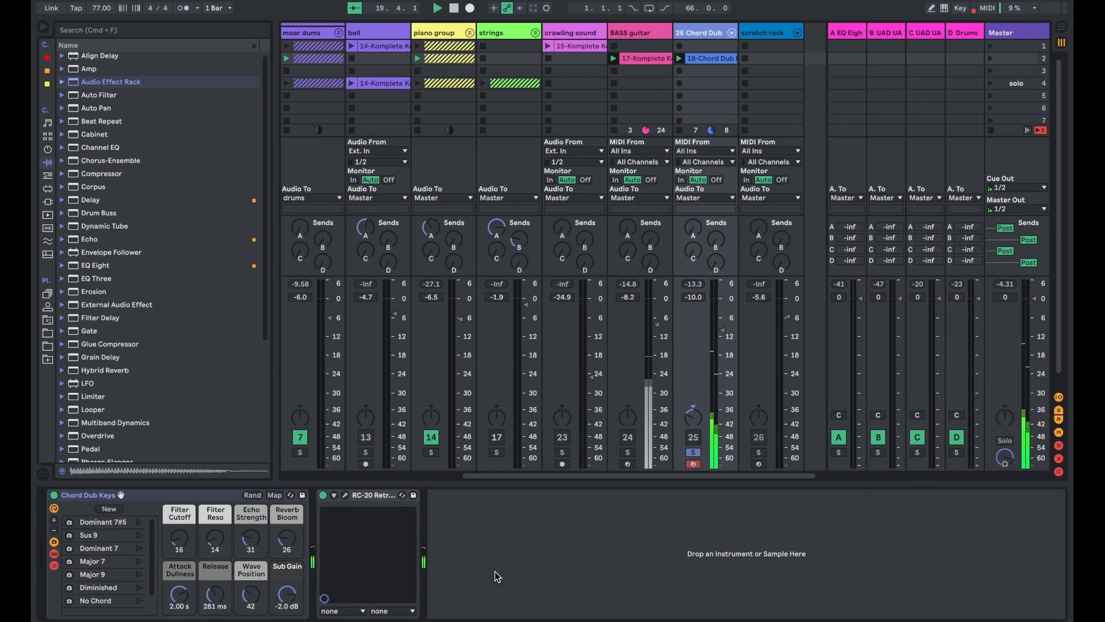
left_click(324, 495)
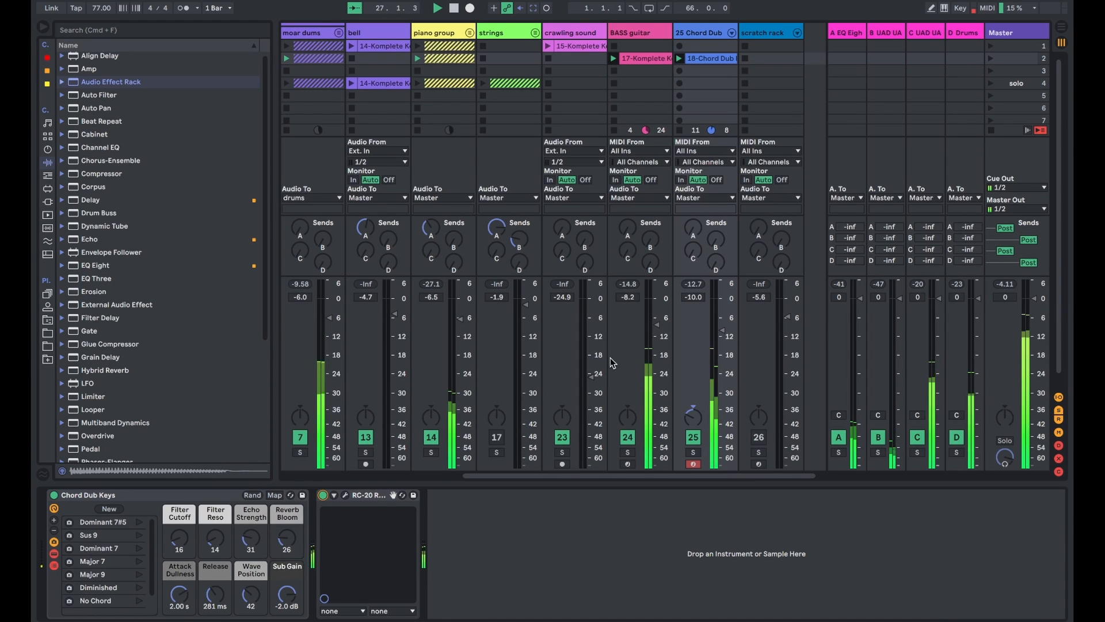
- Activate the strings group track and launch the fourth scene, named solo
scroll(547, 84, "left", 3)
left_click(587, 34)
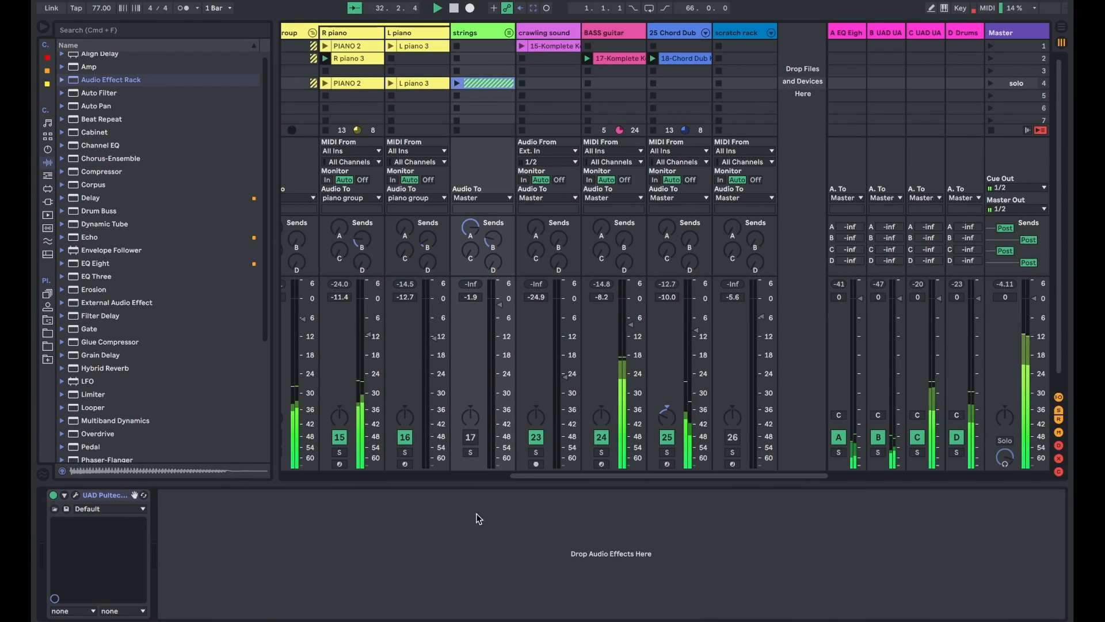
left_click(470, 437)
left_click(990, 84)
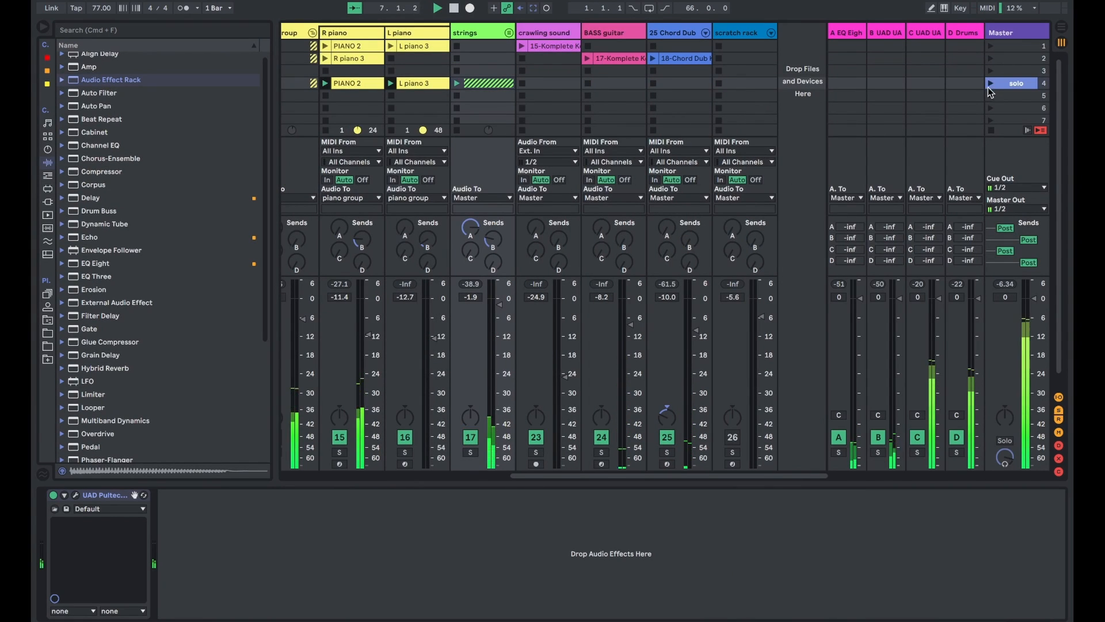
- Unfold the strings group, solo it and open the clip view for its clips in the fourth scene
left_click(509, 34)
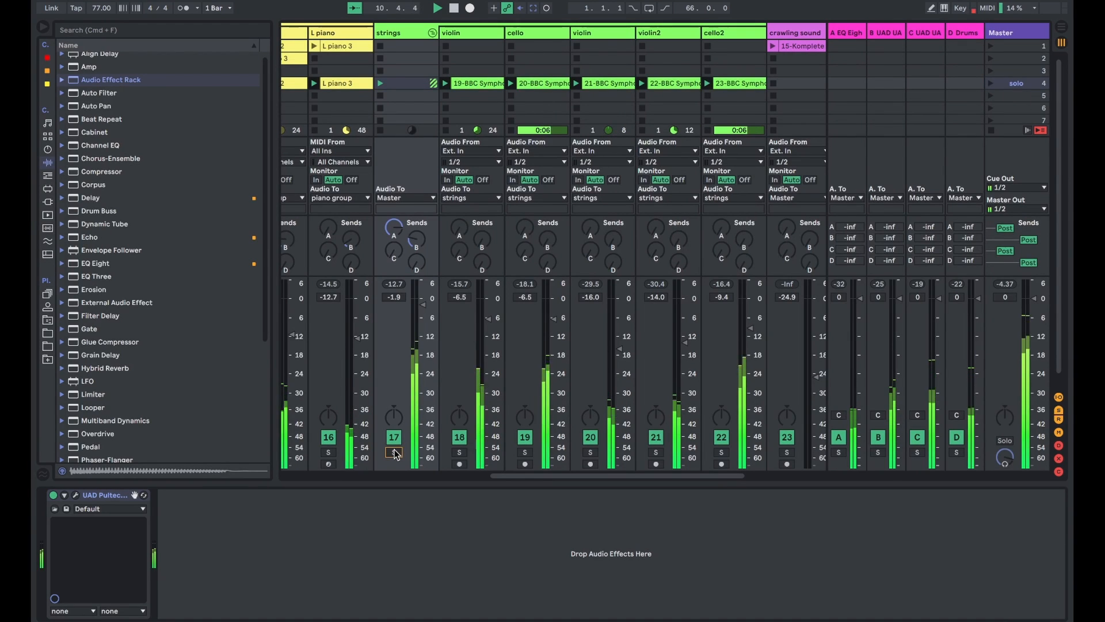
left_click(394, 453)
left_click(955, 617)
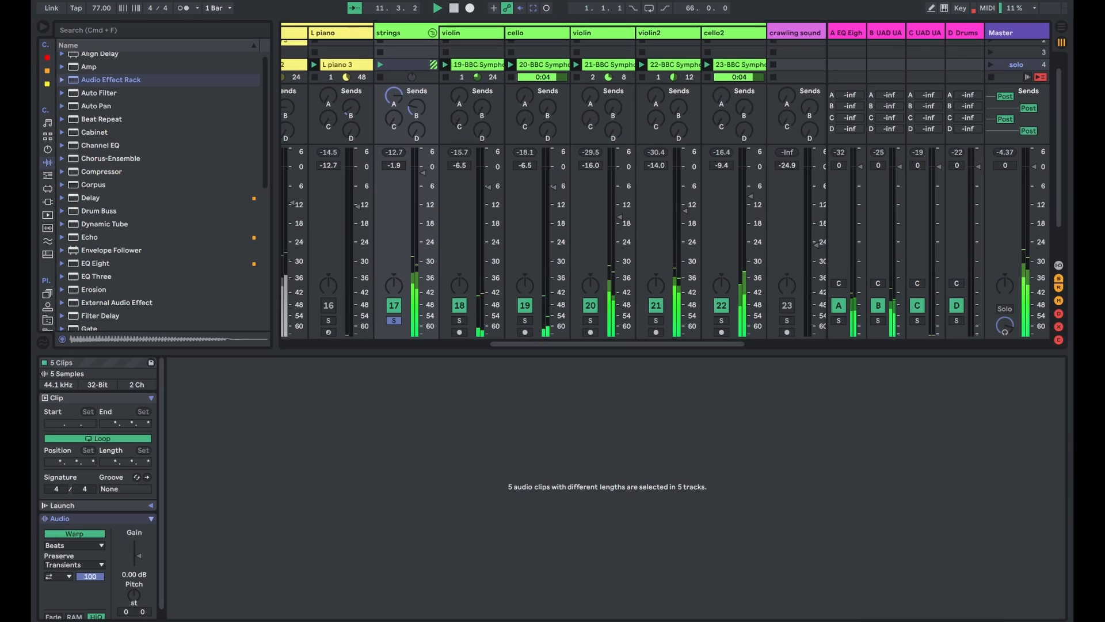
left_click(412, 64)
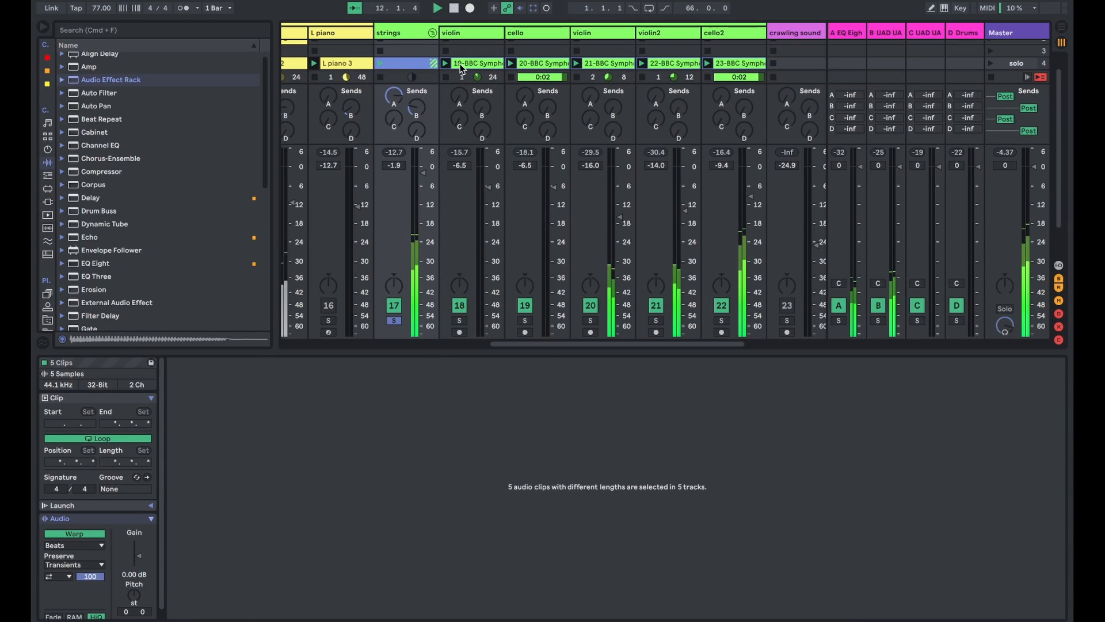
- Examine the waveforms and loop ranges of the violin, cello, second violin, violin2 and cello2 clips in the strings group
left_click(461, 32)
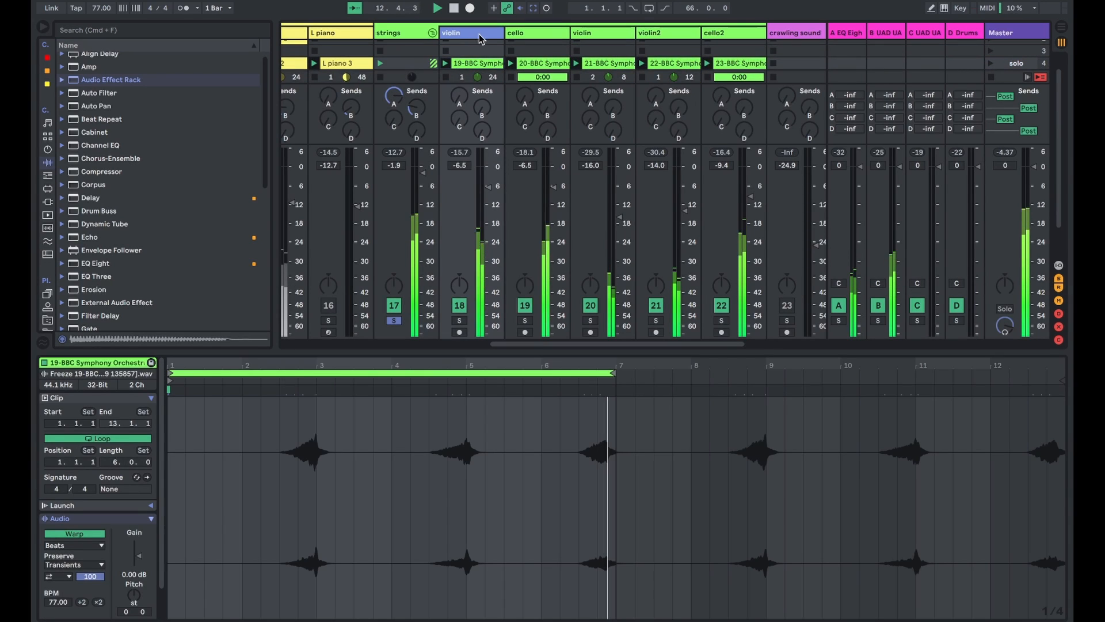
left_click(545, 63)
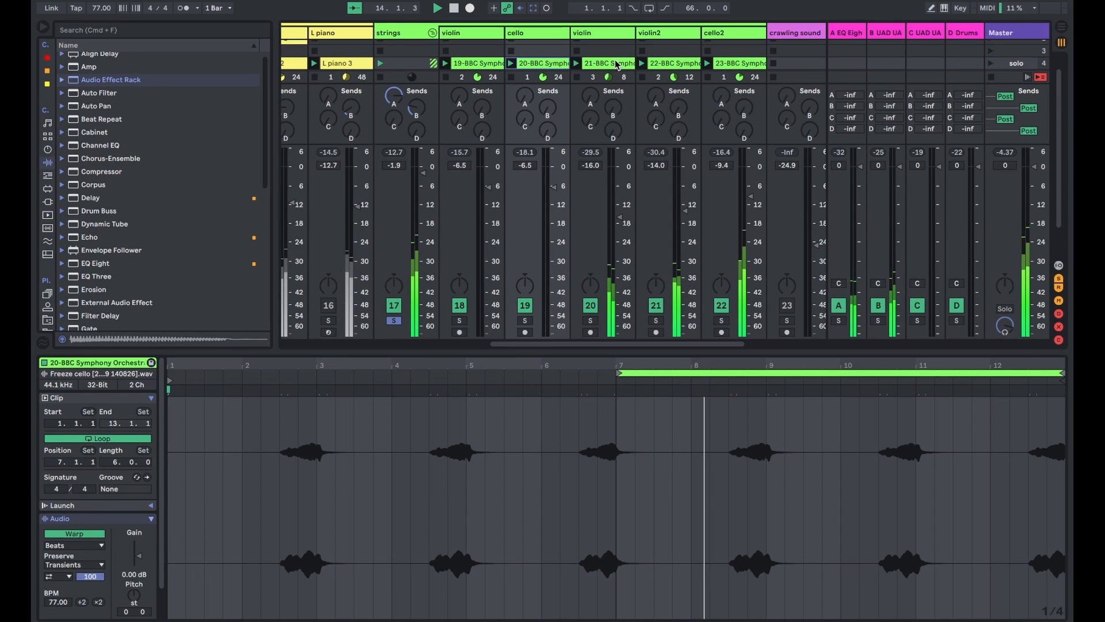
left_click(615, 62)
left_click(674, 64)
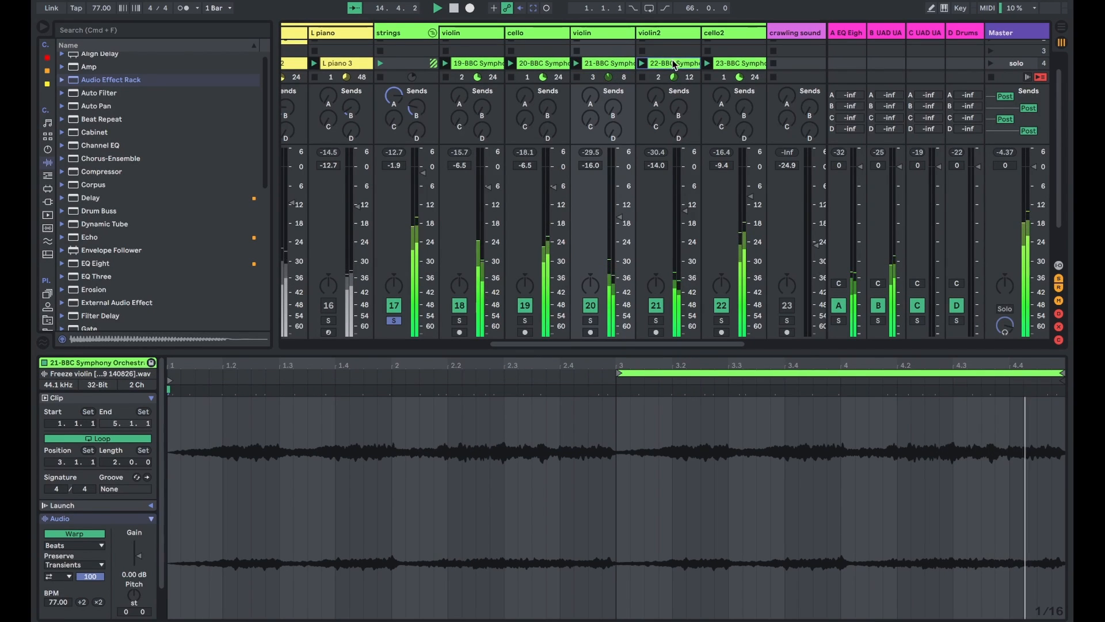
left_click(751, 64)
scroll(720, 58, "right", 2)
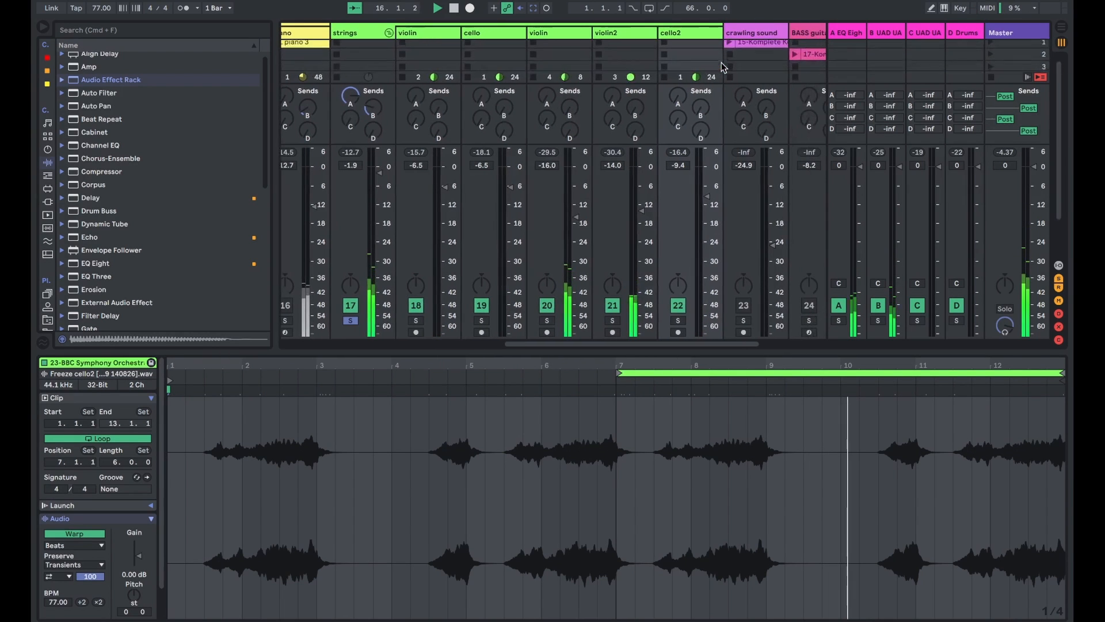
scroll(696, 52, "down", 1)
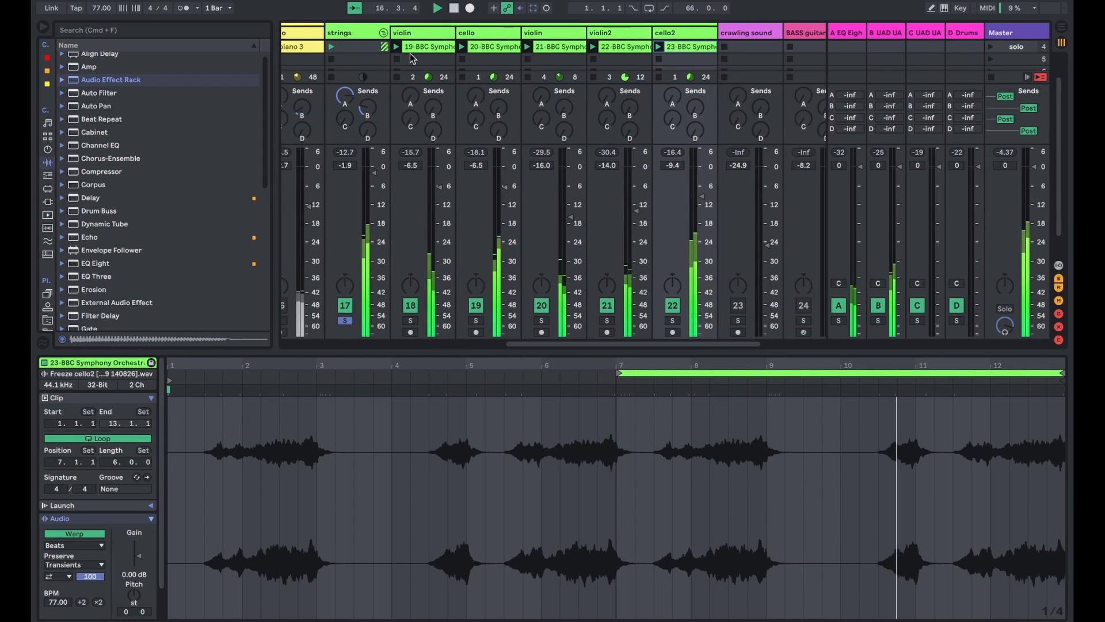
left_click(432, 46)
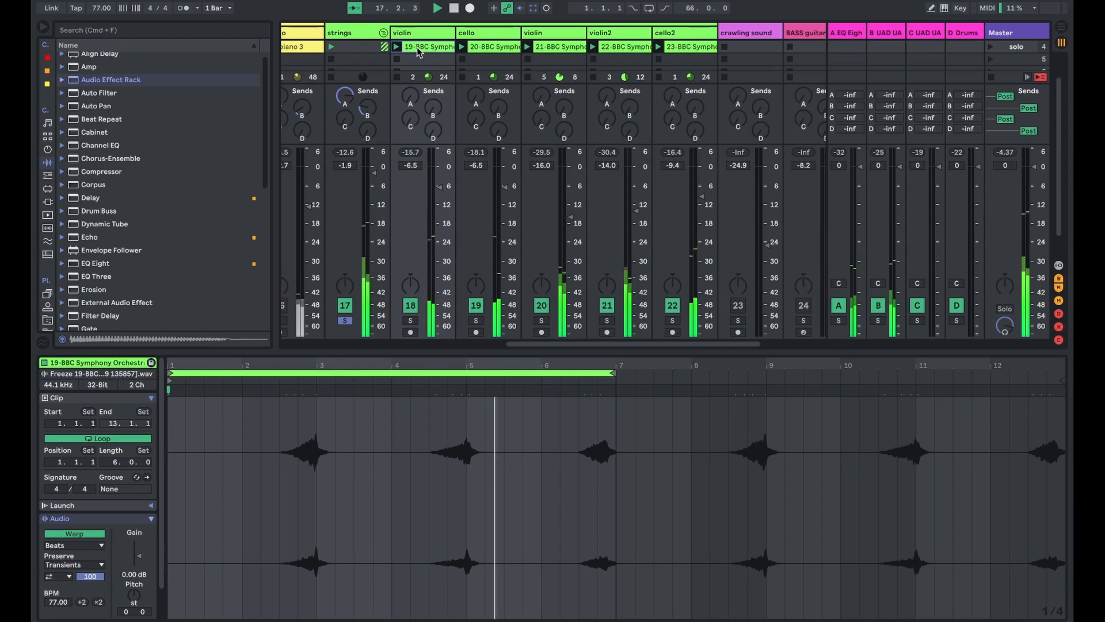
scroll(406, 60, "up", 1)
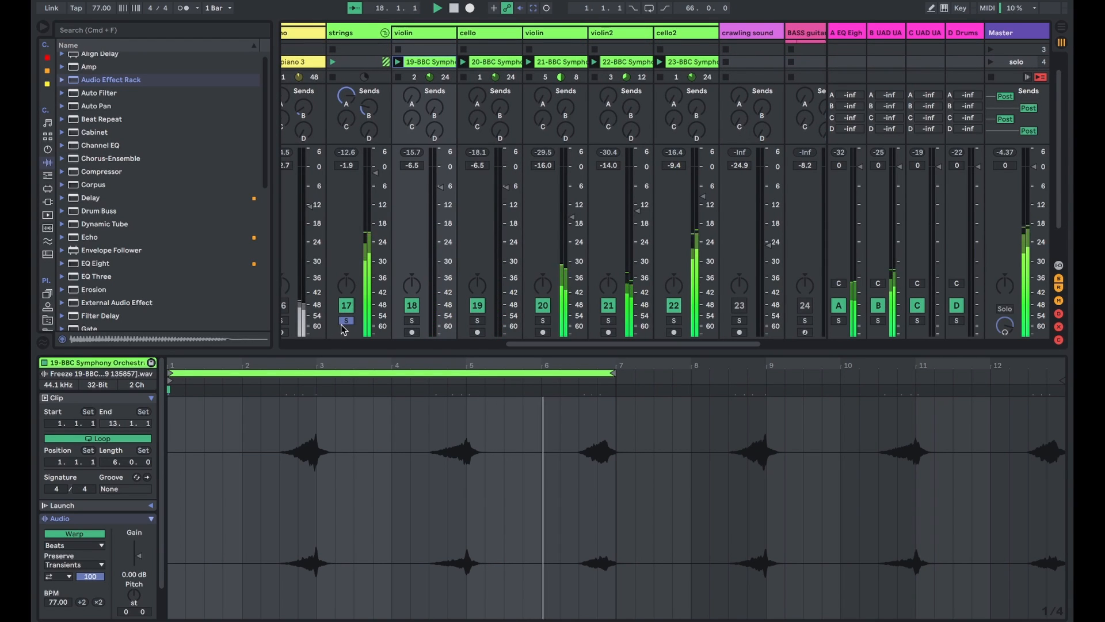
- Select the strings group track and review its combined group clip in the fourth scene
left_click(370, 35)
left_click(378, 61)
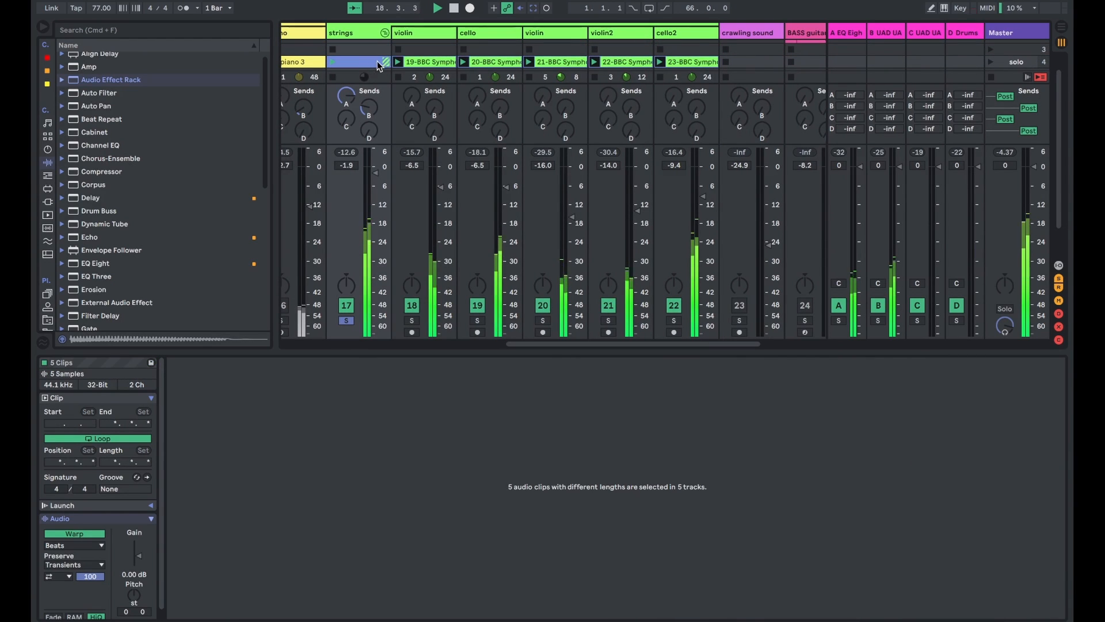
left_click(381, 35)
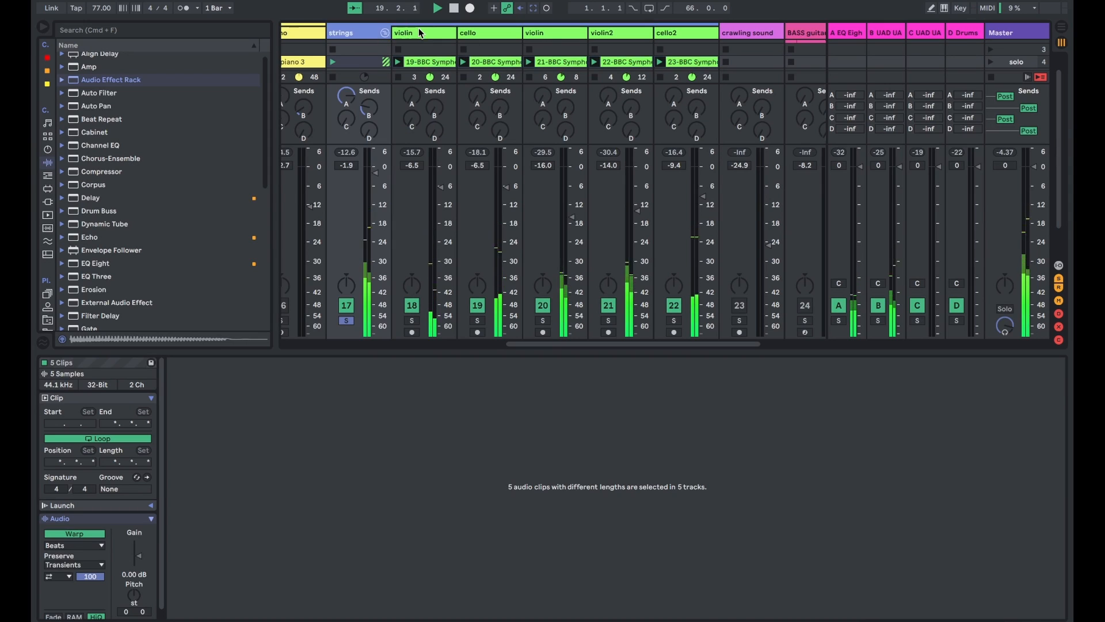
left_click(420, 34)
left_click(665, 35, "shift")
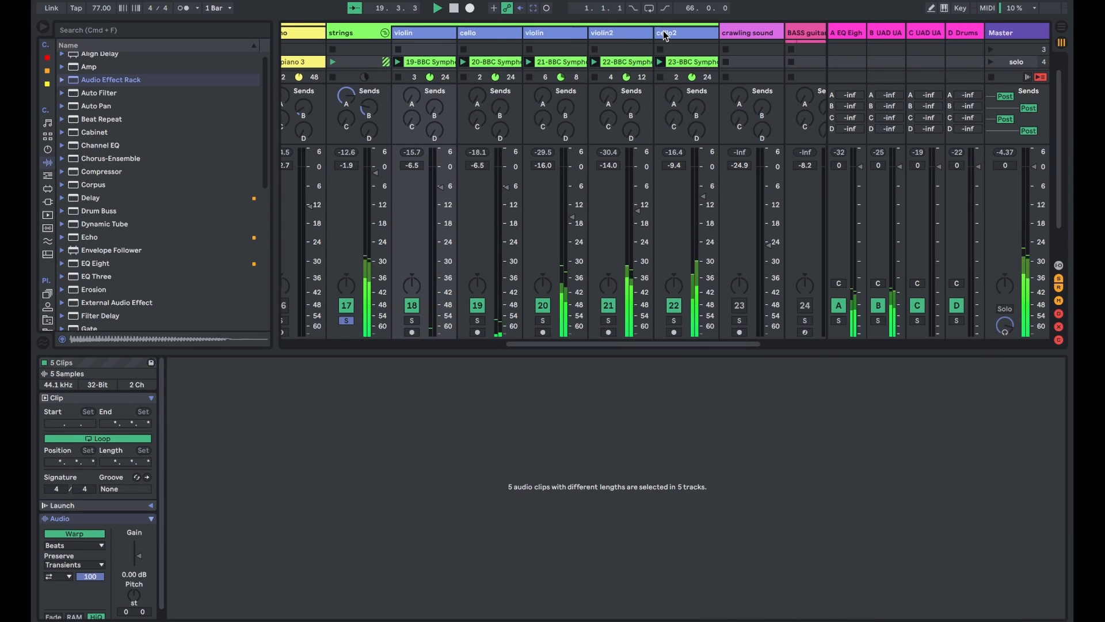
left_click(372, 61)
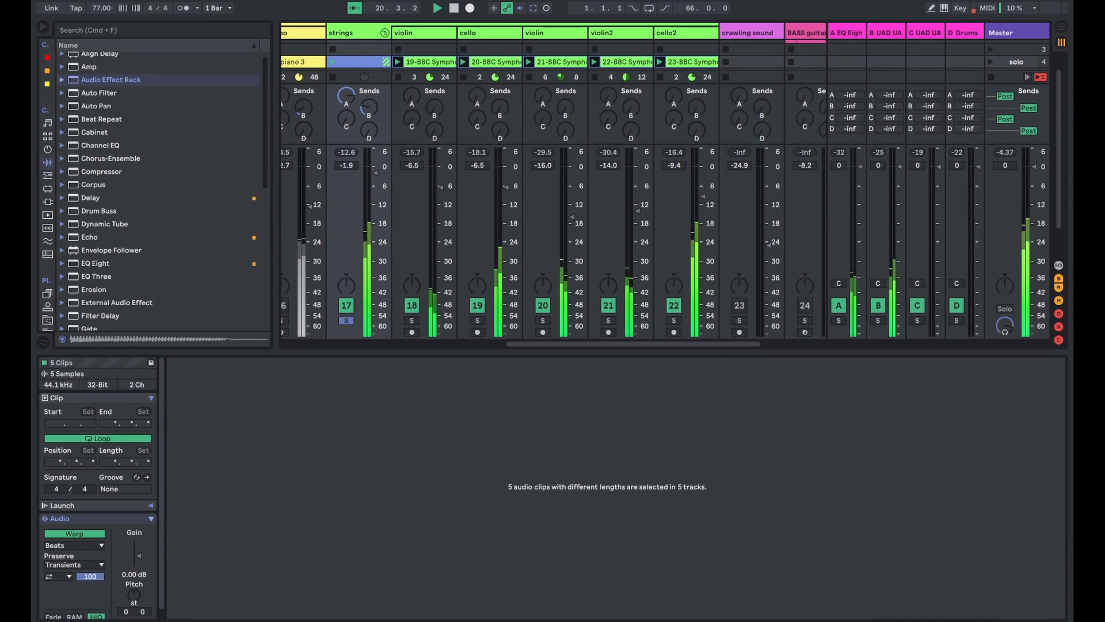
- Show the strings group's device chain, fold the group and turn off its solo
key("shift+Tab")
left_click(385, 84)
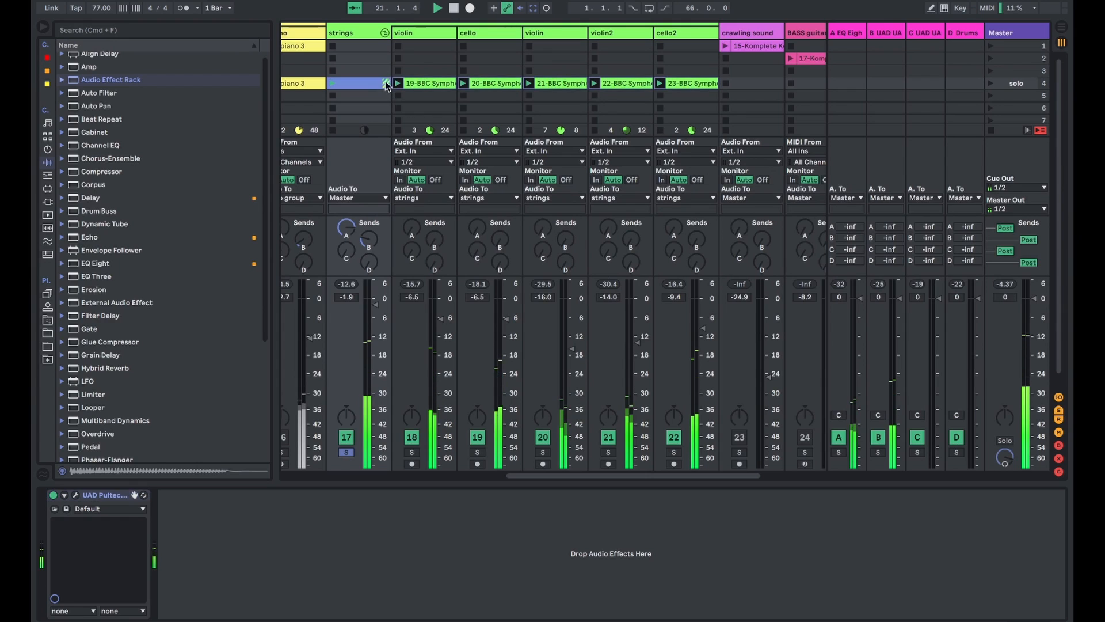
left_click(385, 34)
left_click(508, 34)
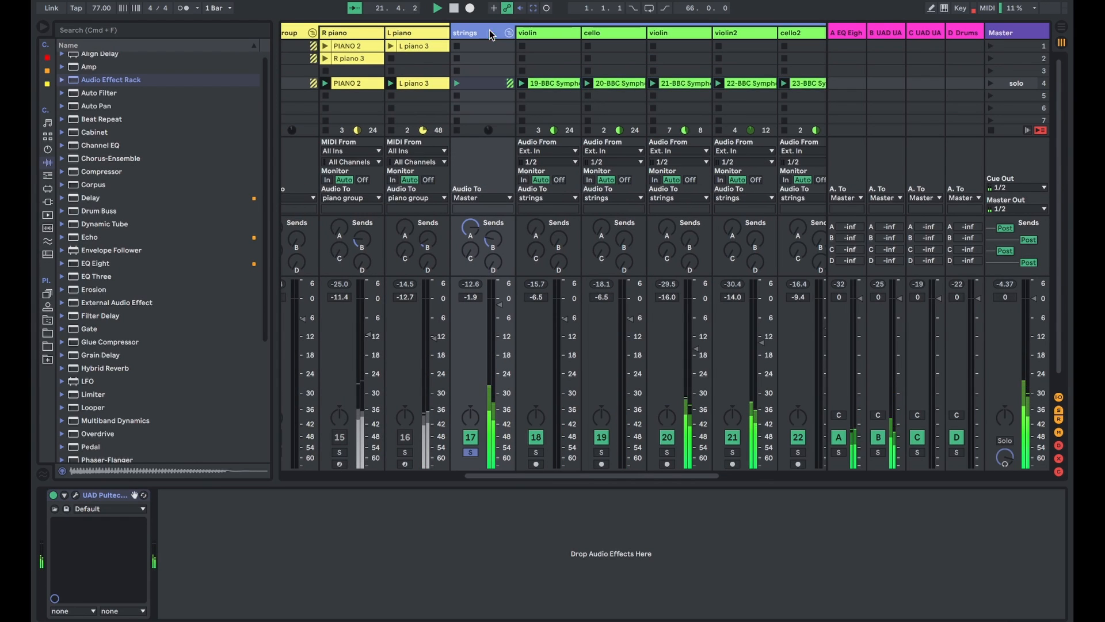
left_click(509, 34)
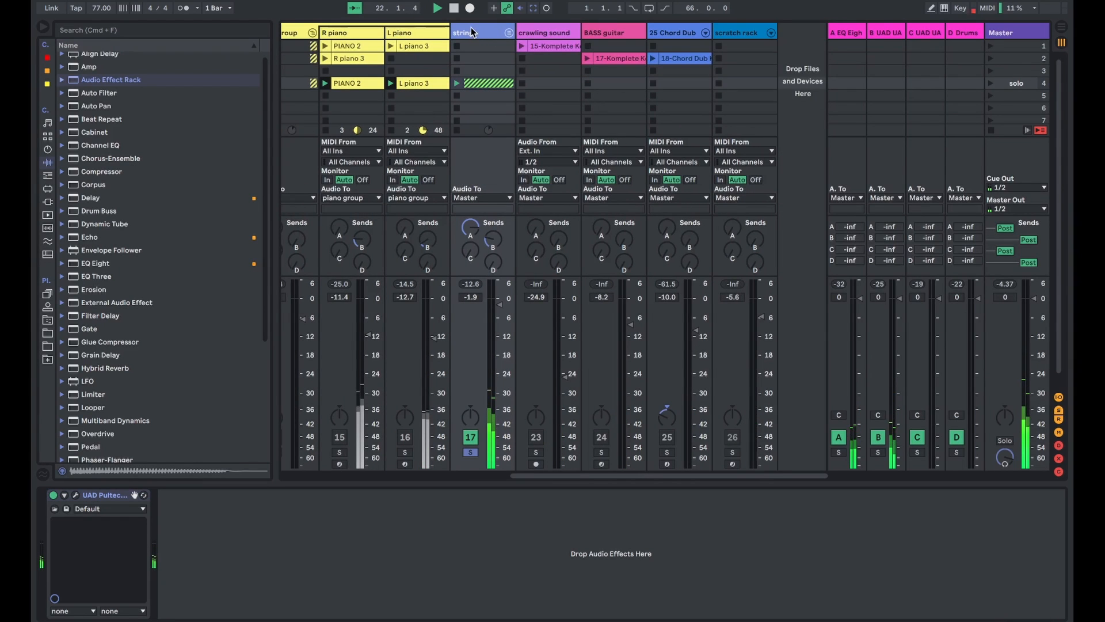
left_click(471, 452)
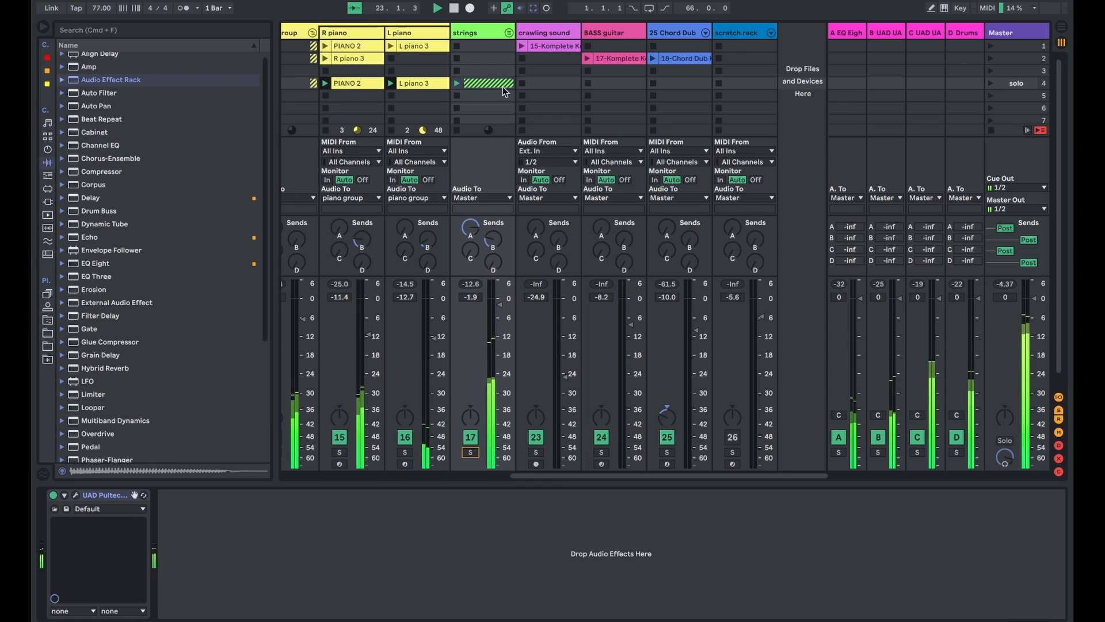
- Open the strings group's UAD Pultec-Pro Legacy equalizer, examine its knob settings and close its window
left_click(483, 36)
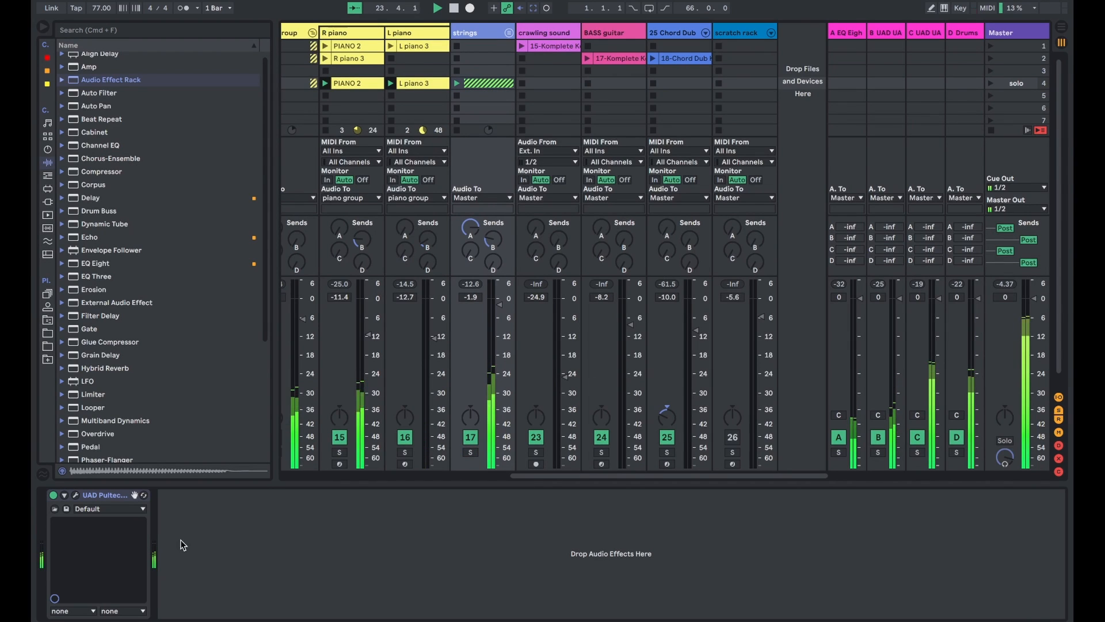
left_click(76, 495)
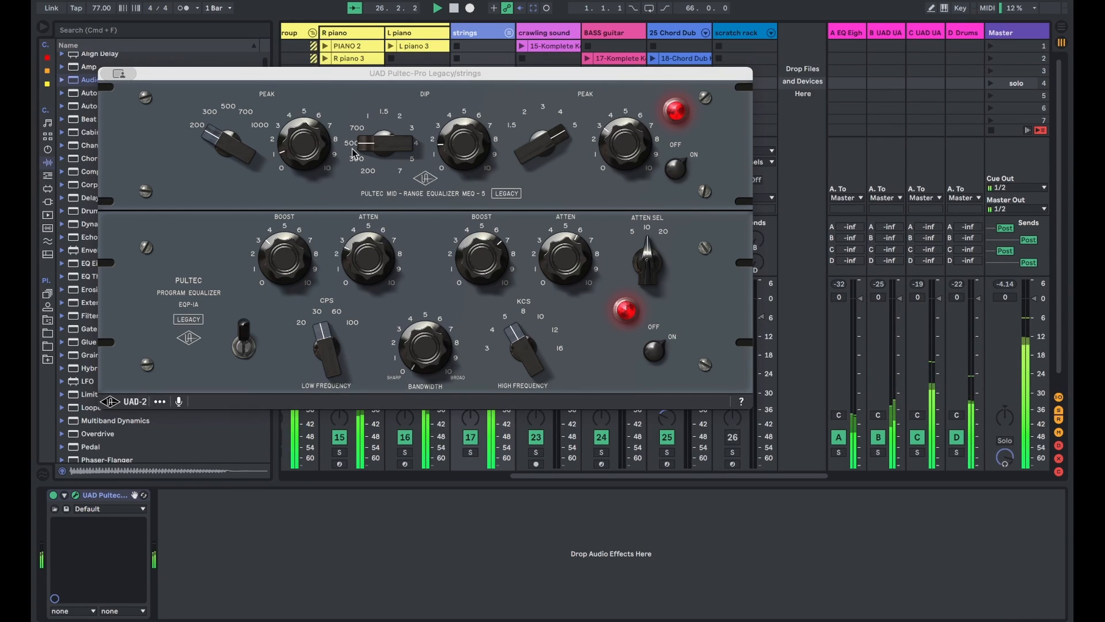
left_click(117, 74)
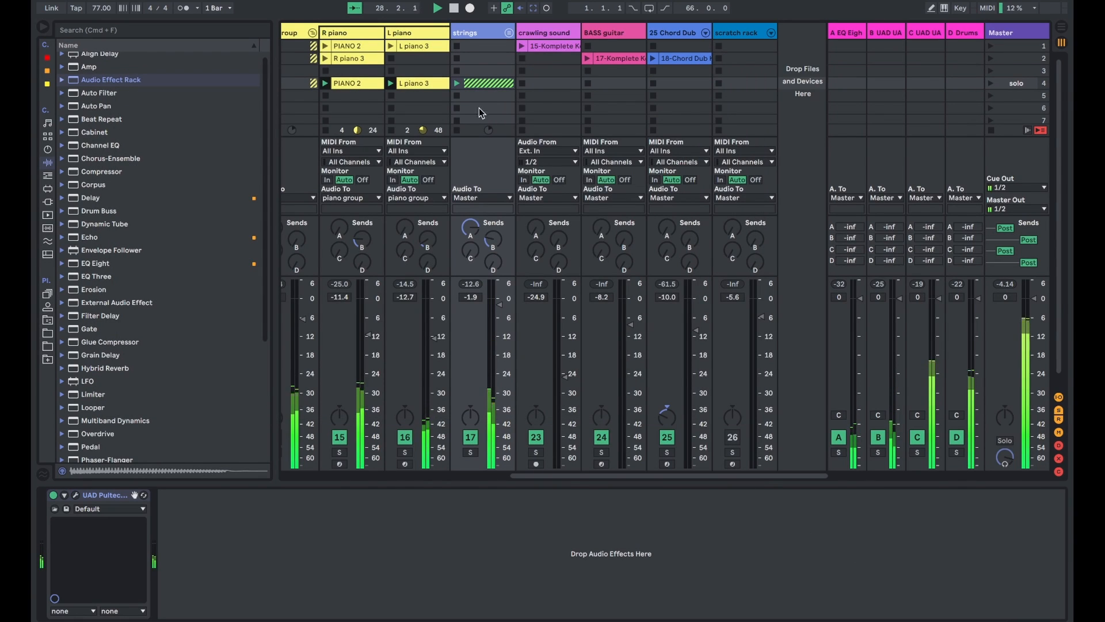
- Activate the guitar2 track and raise its volume to 1.8 dB while replaying the fourth scene from its start
scroll(478, 460, "left", 10)
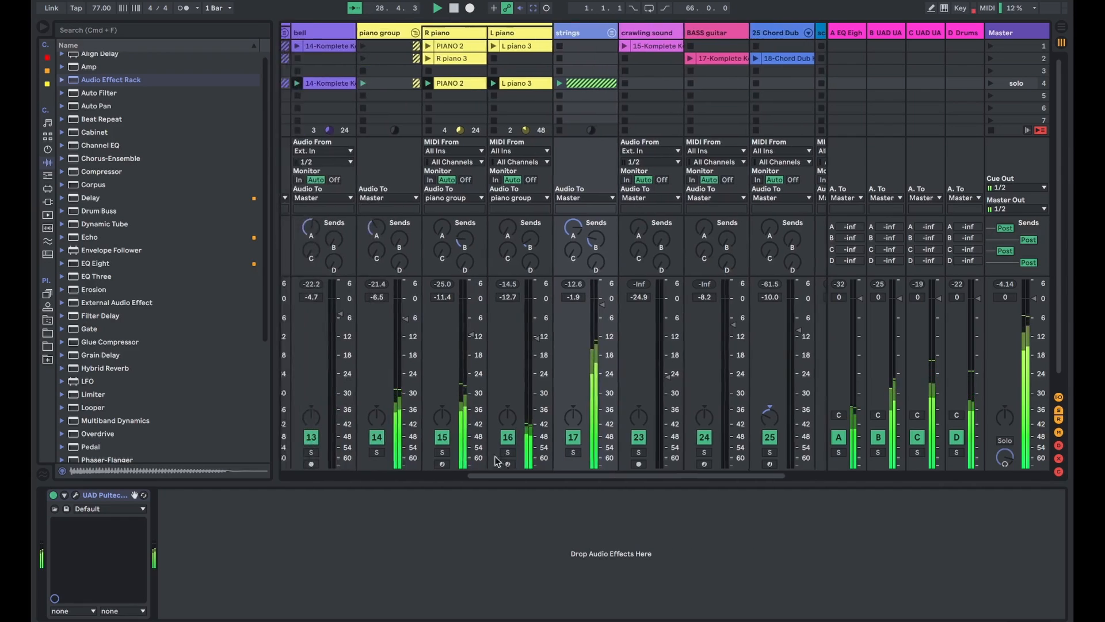
left_click(369, 441)
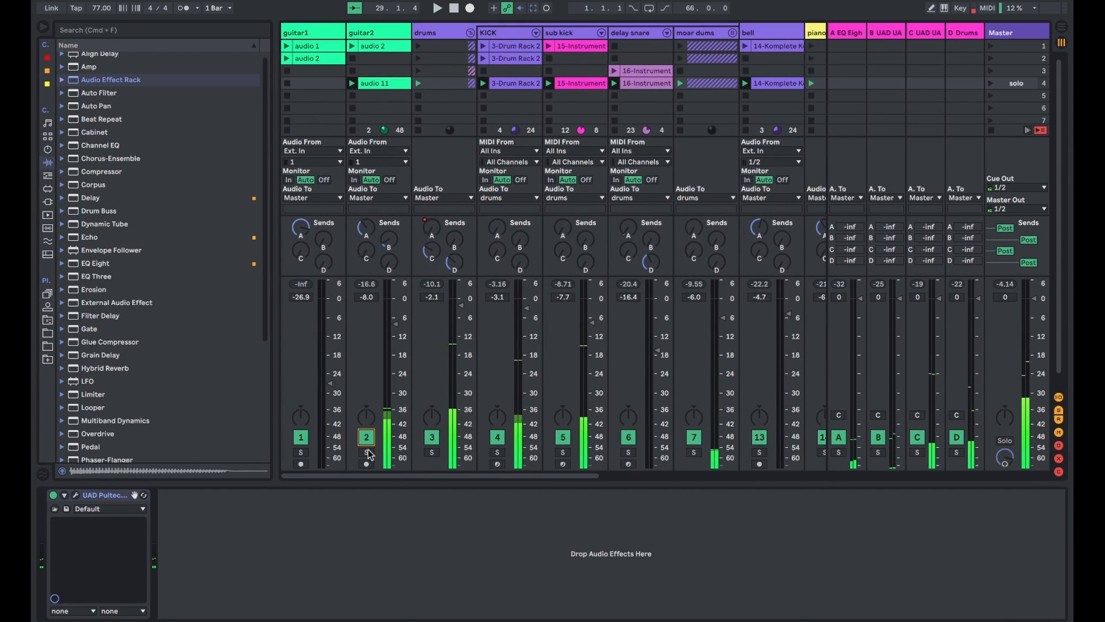
key("space")
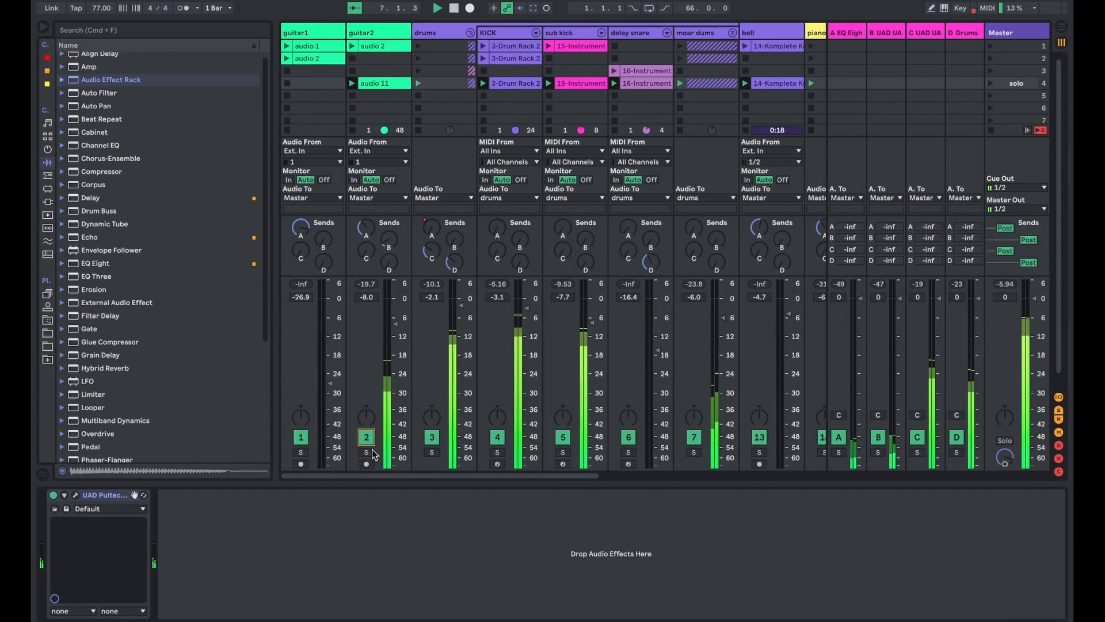
left_click_drag(398, 334, 398, 315)
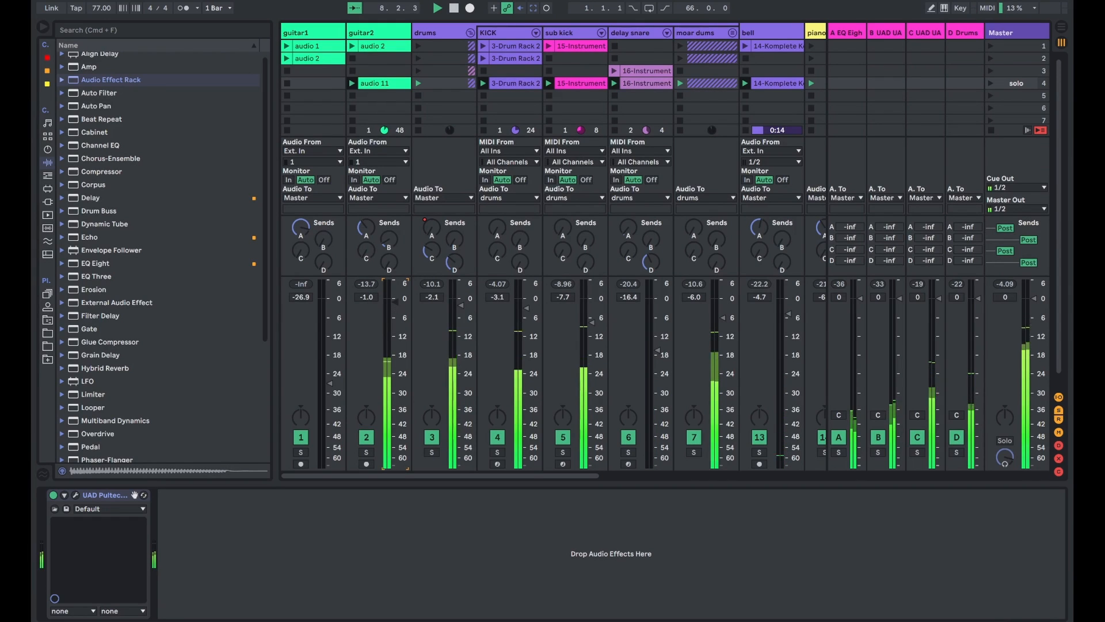
left_click_drag(395, 302, 396, 300)
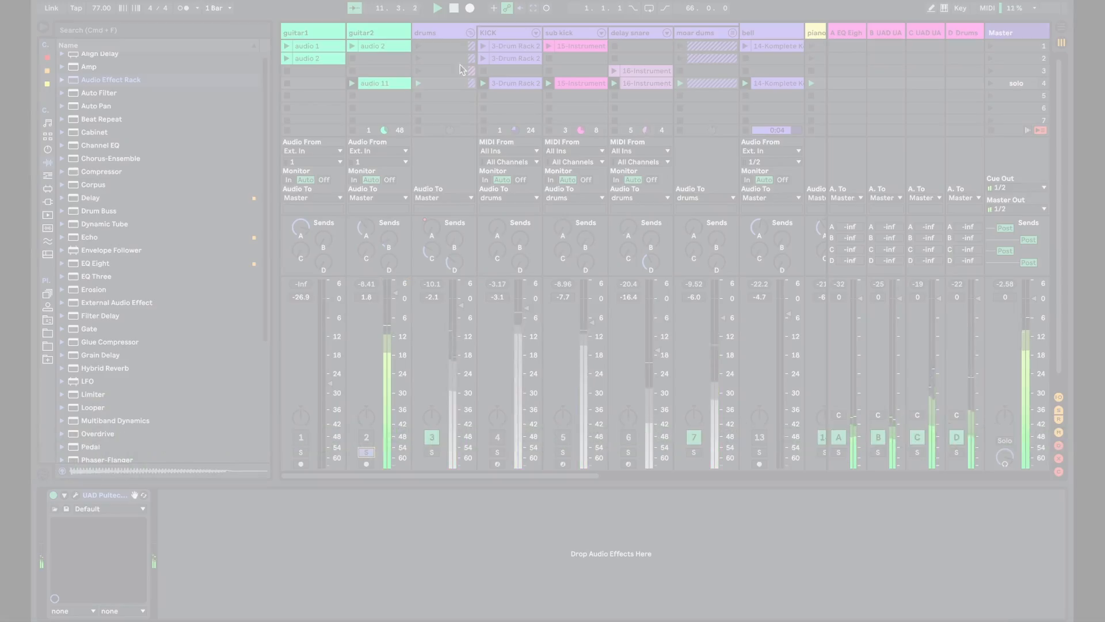
- Review the guitar2 track's audio 11 clip waveform in the fourth scene and turn off the track's solo
left_click(393, 83)
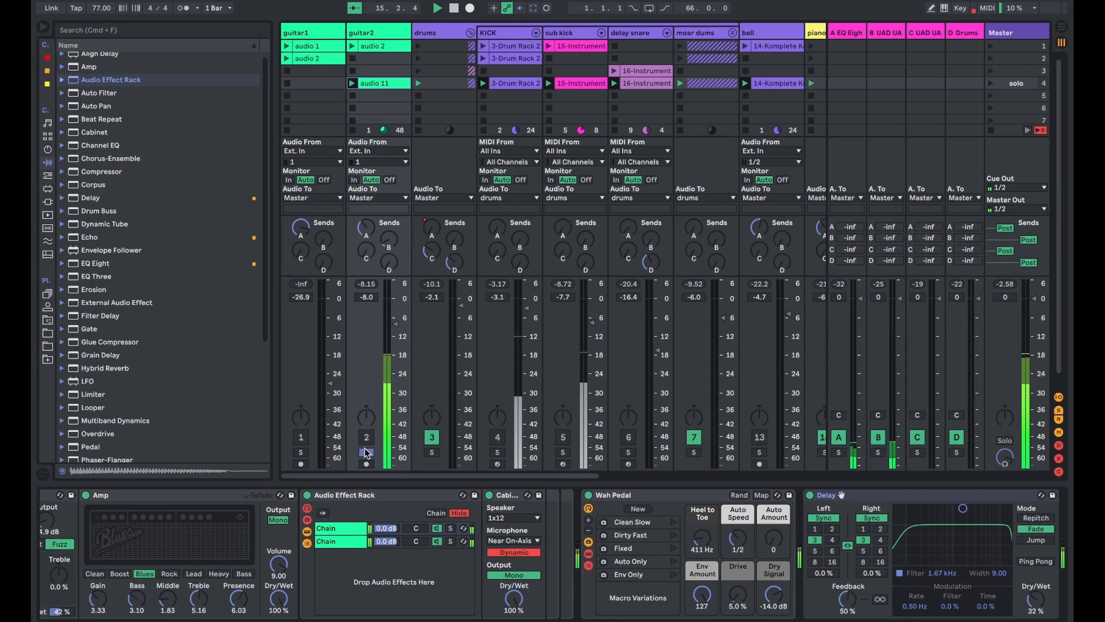
key("shift+Tab")
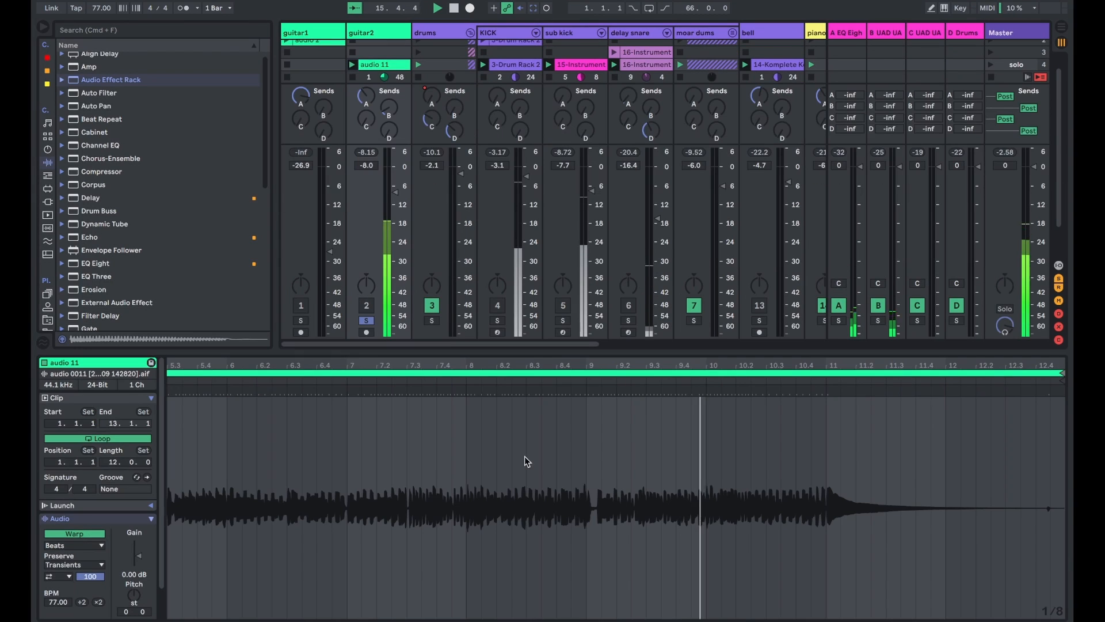
left_click(366, 320)
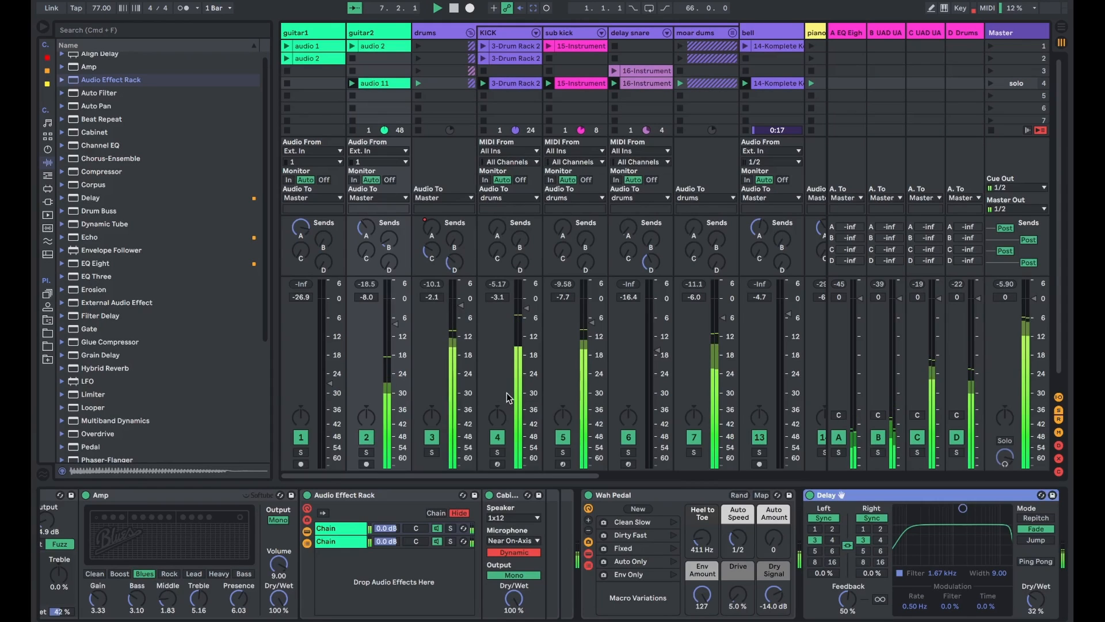
- Fold the piano group and show the scratch rack track's device chain
scroll(656, 144, "right", 5)
scroll(656, 144, "right", 4)
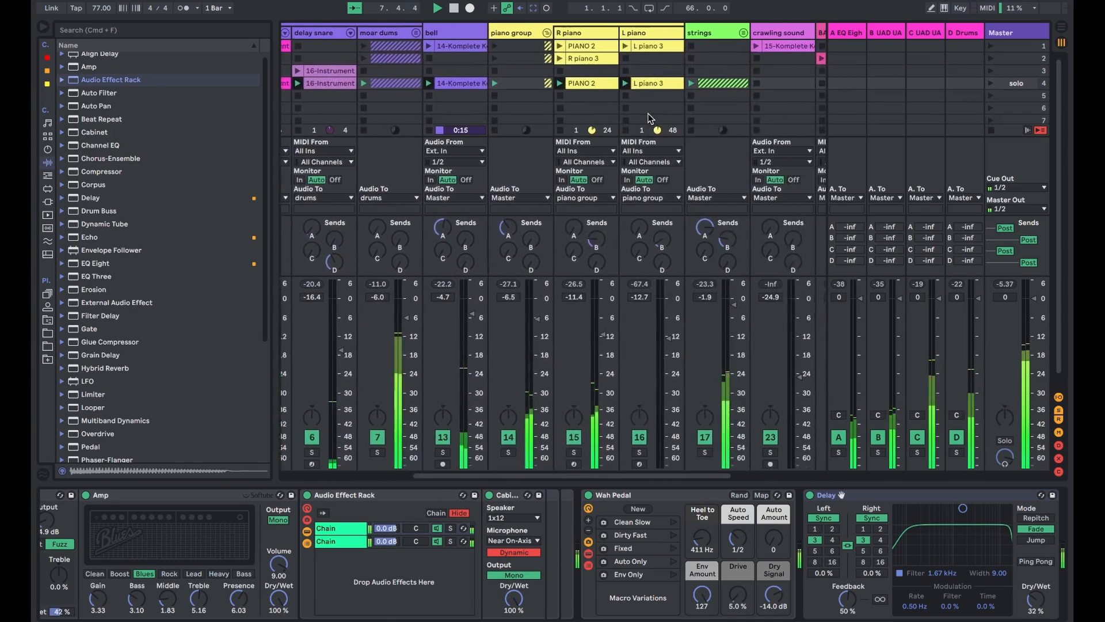
left_click(520, 32)
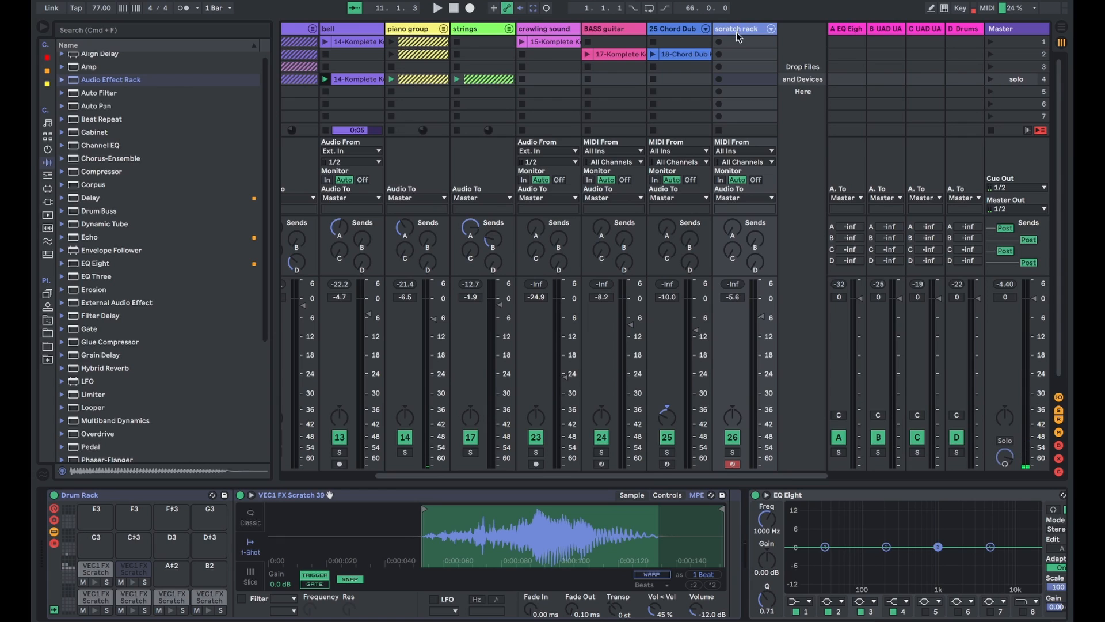
- Switch to the arrangement, return all tracks to arrangement playback and play the song from its start
key("Tab")
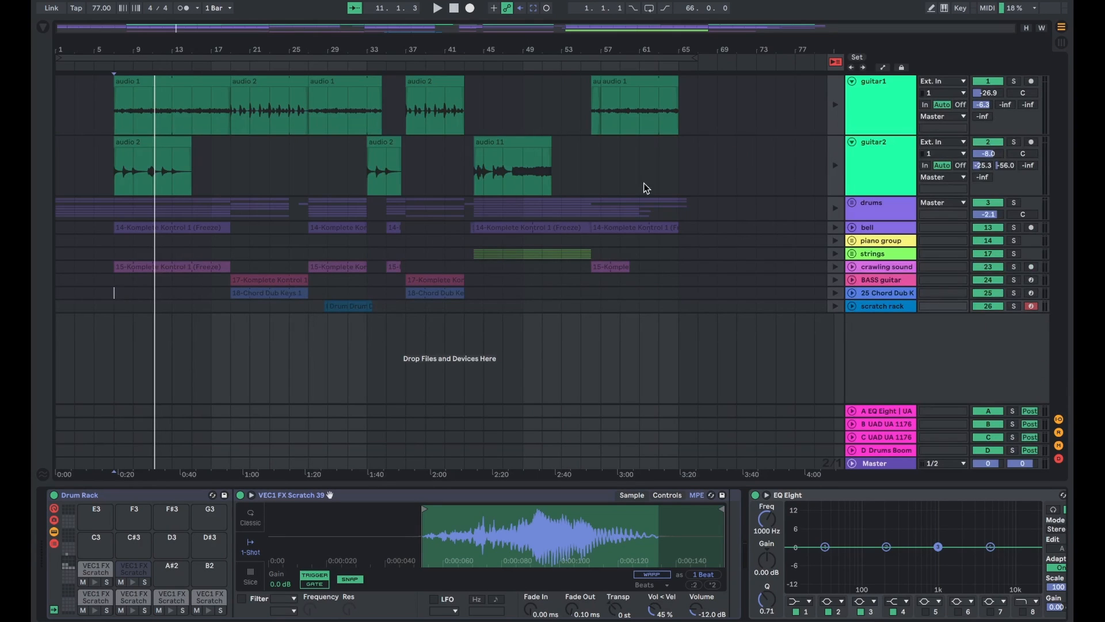
left_click(835, 62)
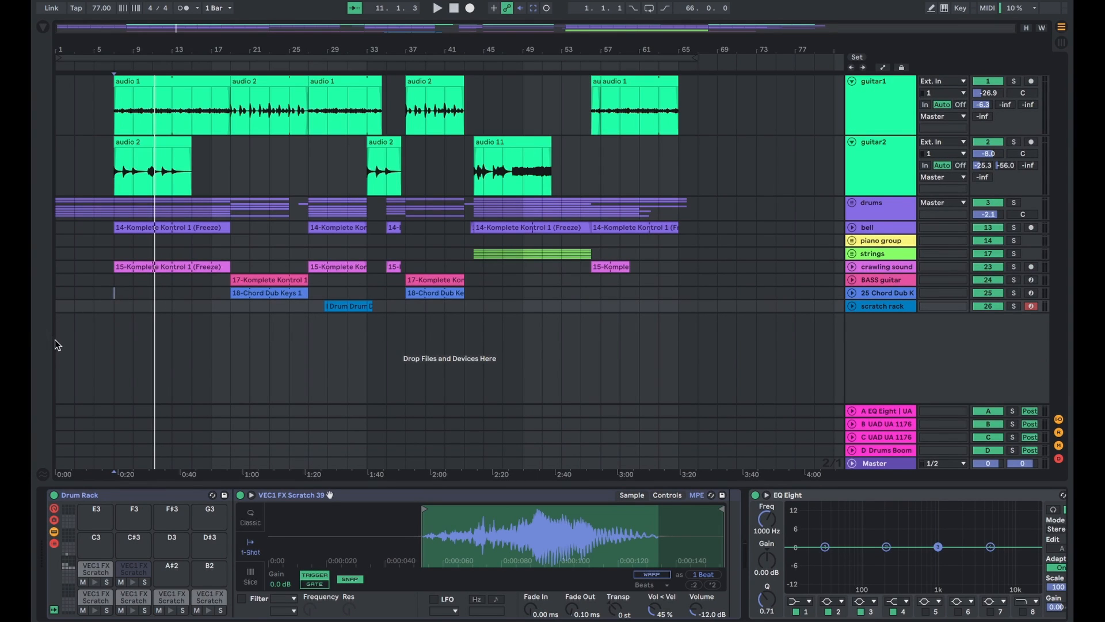
key("space")
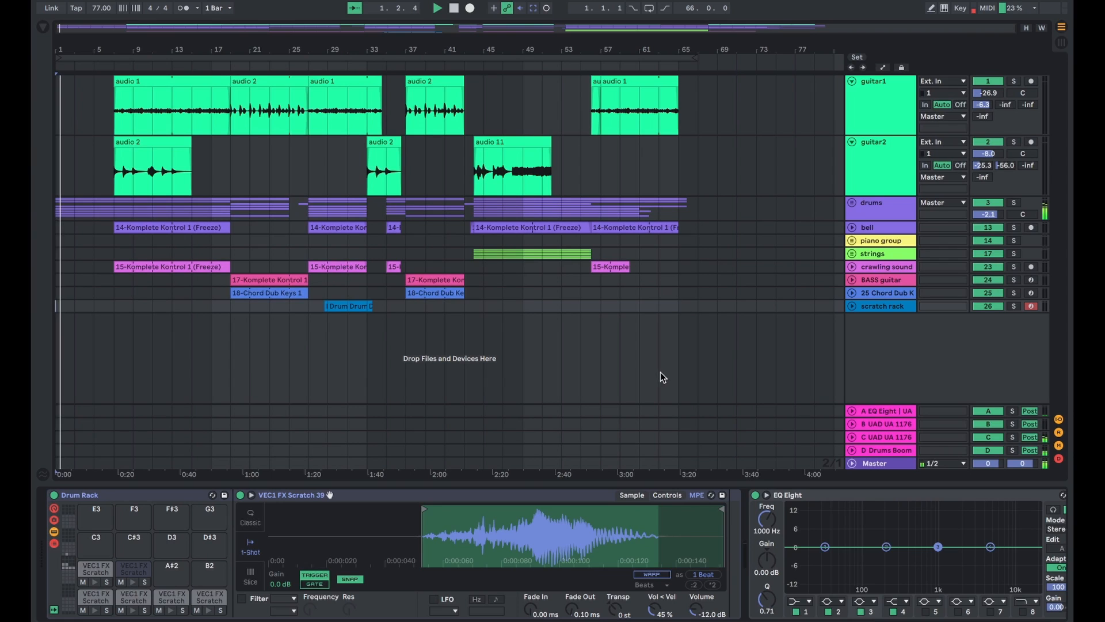
- Highlight the intro section from bar 1 to bar 7 across all tracks in the arrangement
key("plus")
key("plus")
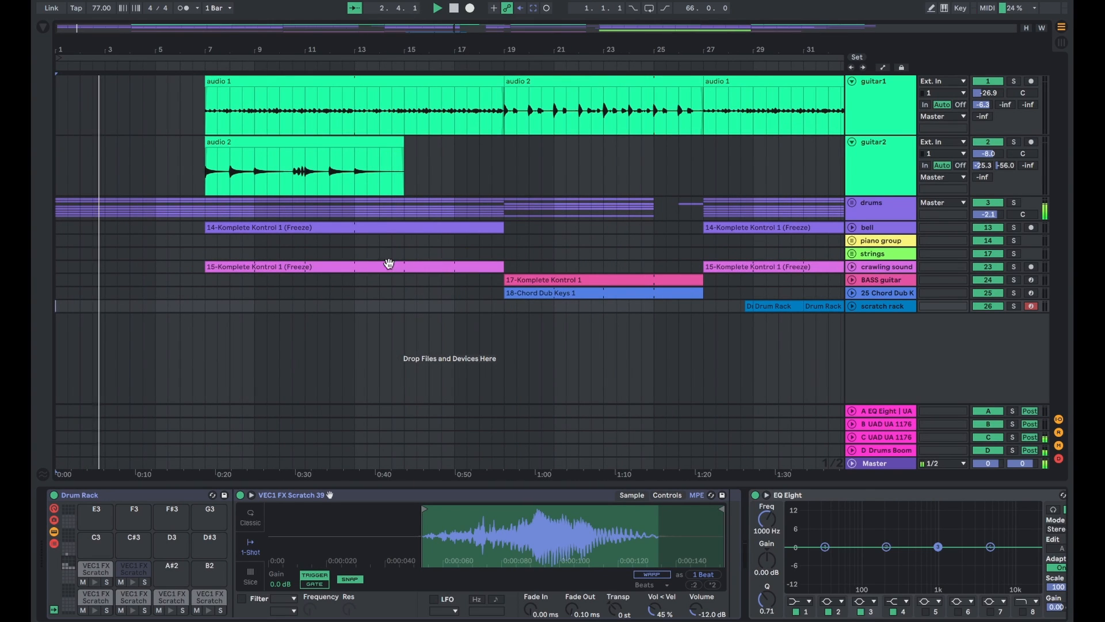
left_click_drag(58, 338, 203, 47)
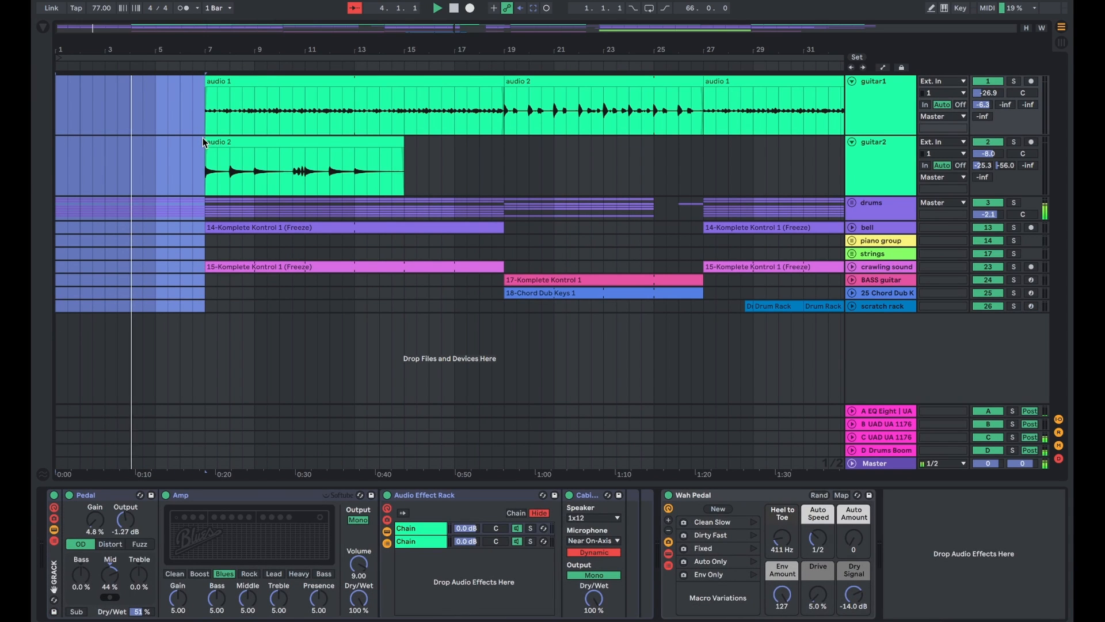
- Highlight bars 19 to 25, bars 25 to 27 and a following section across all tracks
key("plus")
key("minus")
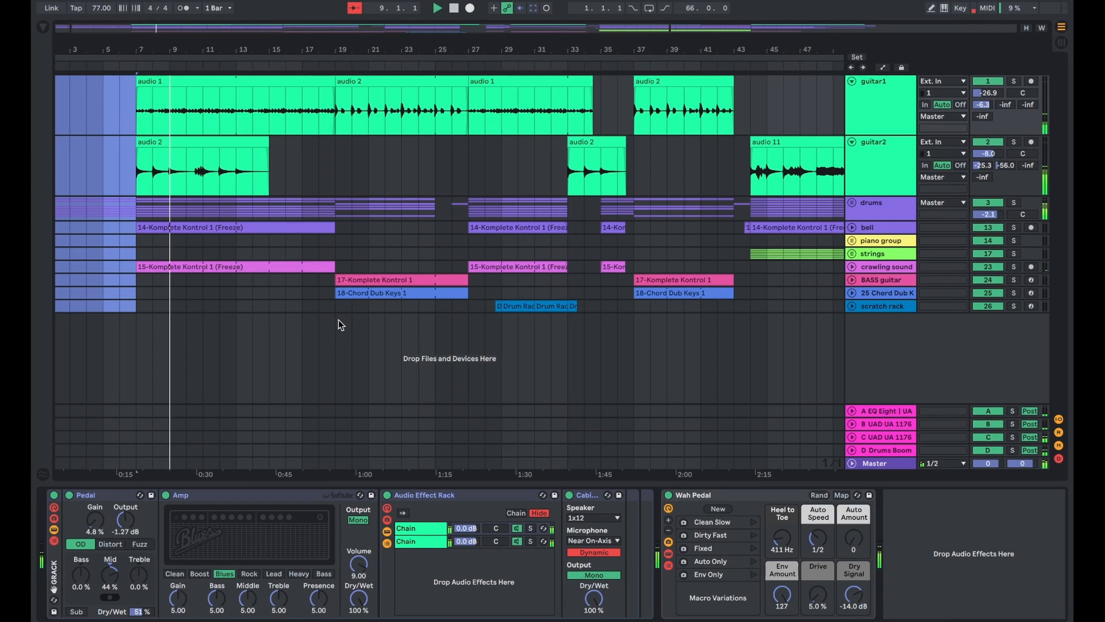
left_click_drag(339, 318, 434, 80)
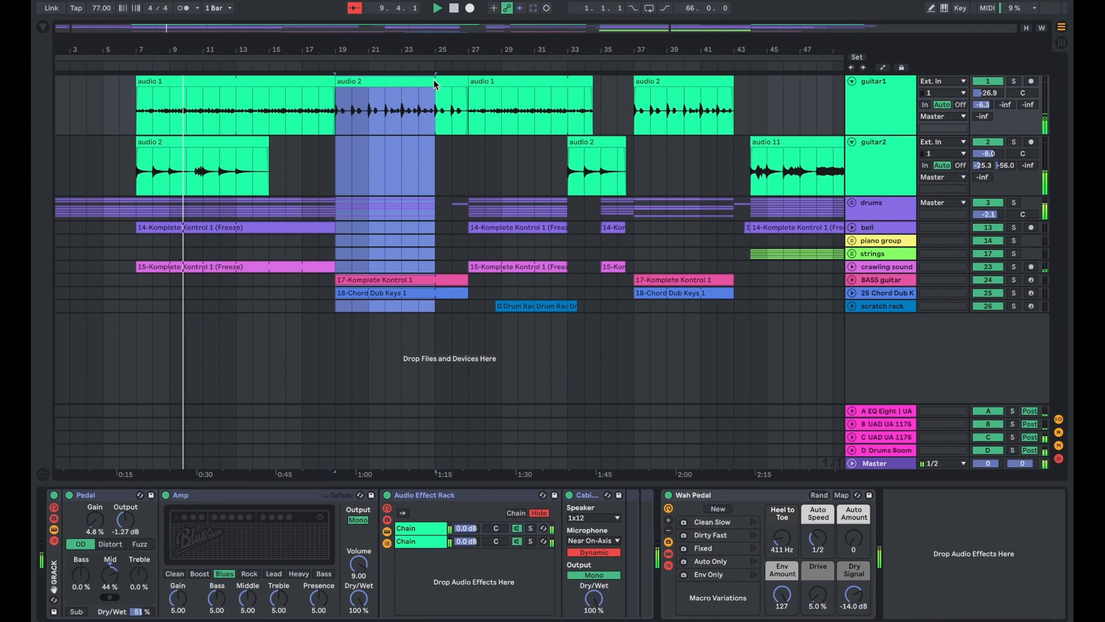
key("plus")
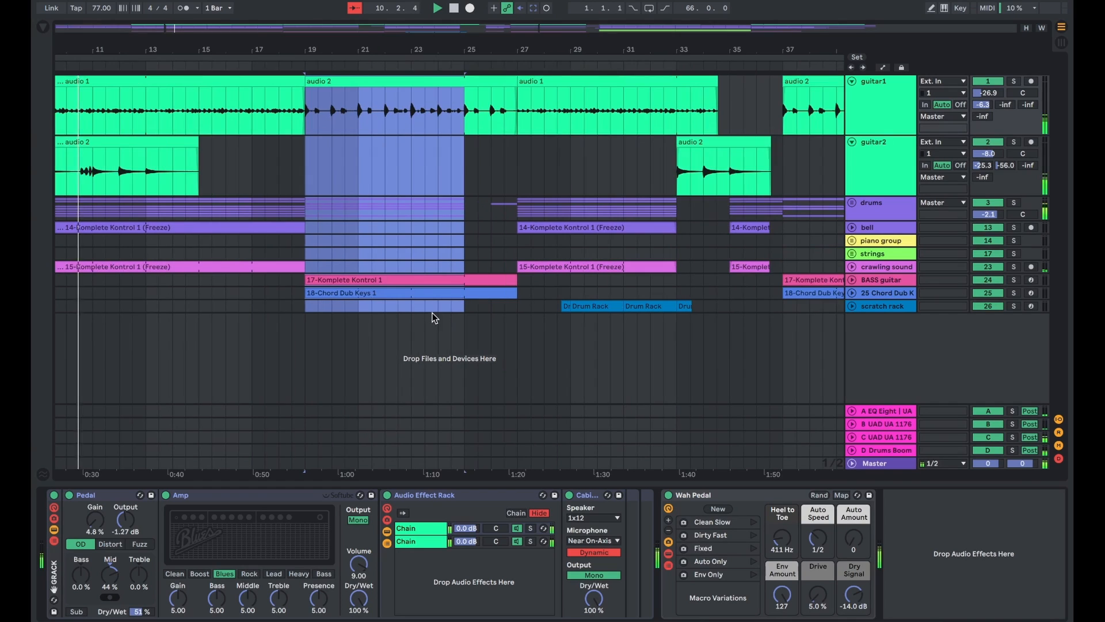
left_click_drag(464, 316, 518, 112)
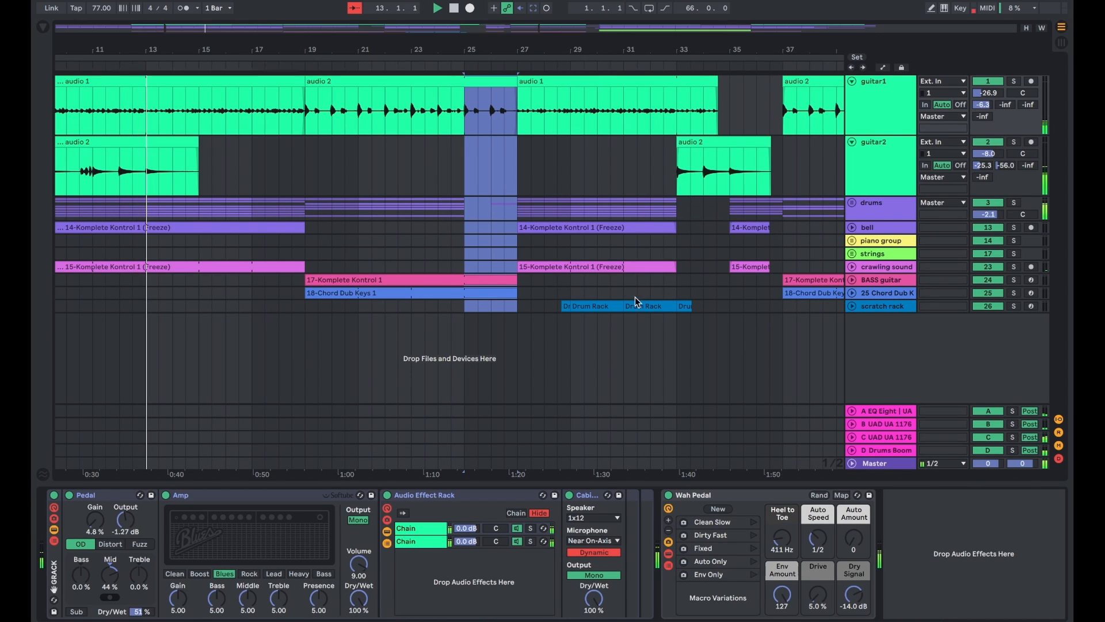
scroll(619, 324, "right", 10)
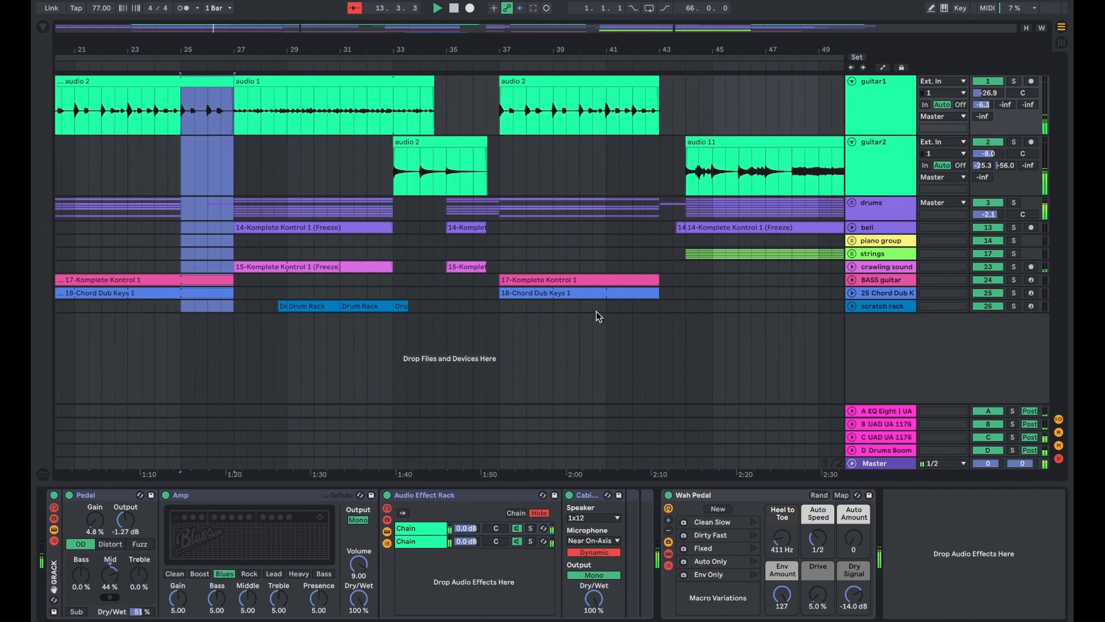
scroll(589, 306, "right", 2)
left_click_drag(375, 306, 471, 78)
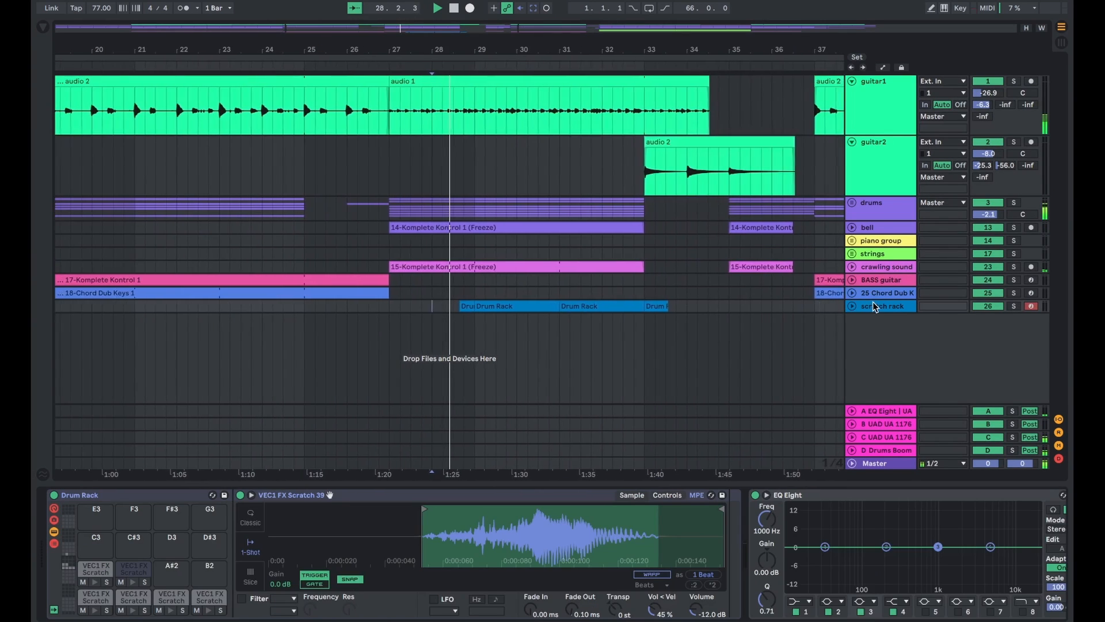
- Unfold the scratch rack track and switch off its Phaser-Flanger while the scratches play
left_click(852, 306)
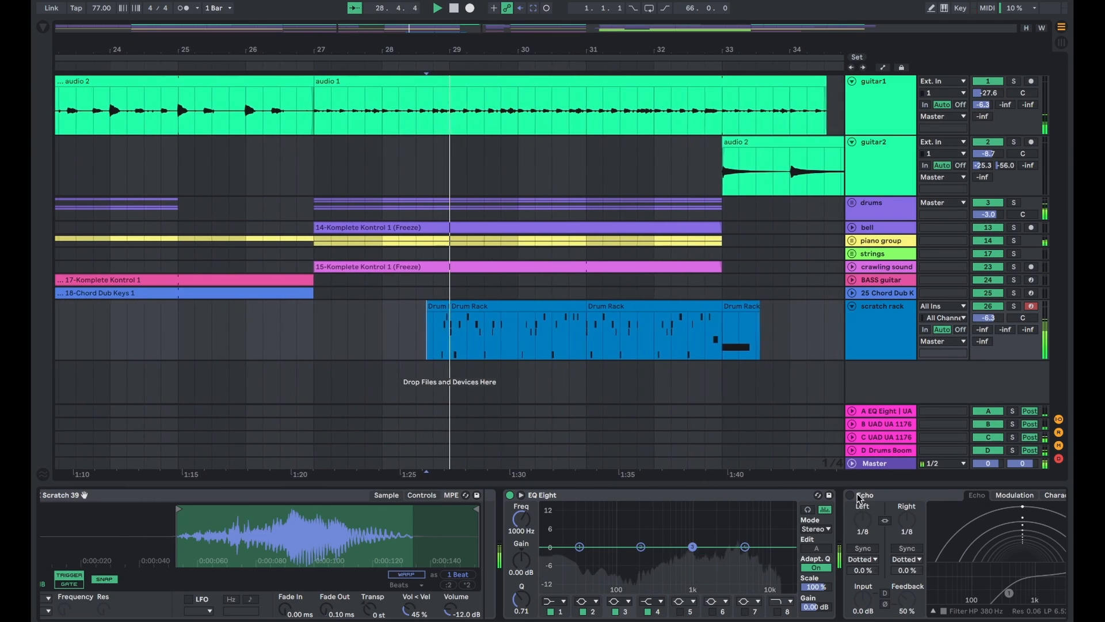
scroll(850, 499, "right", 10)
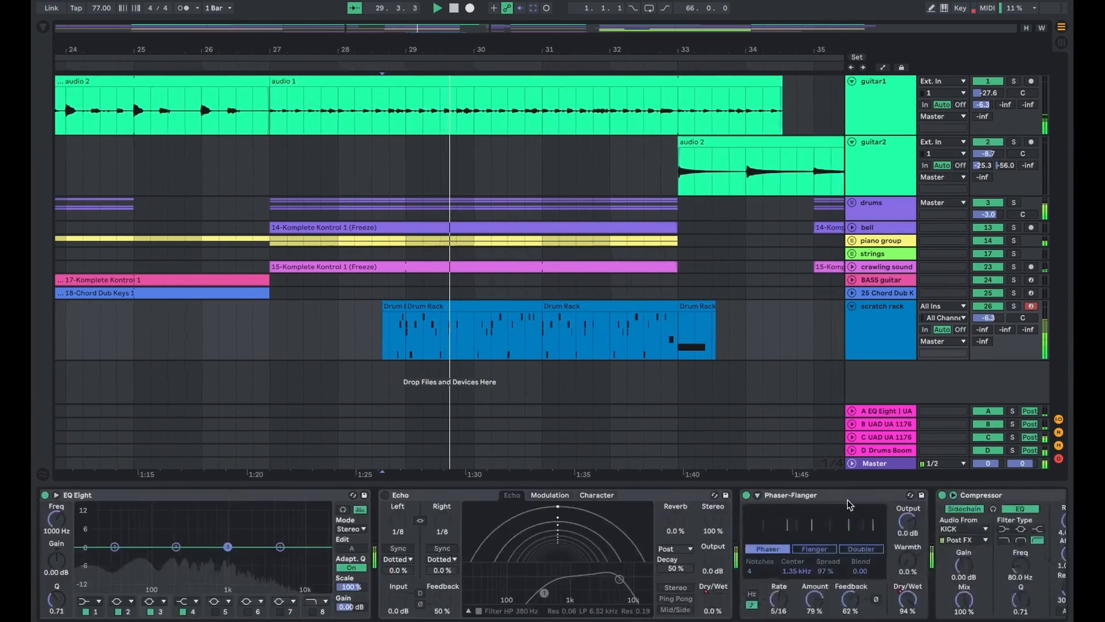
left_click(393, 496)
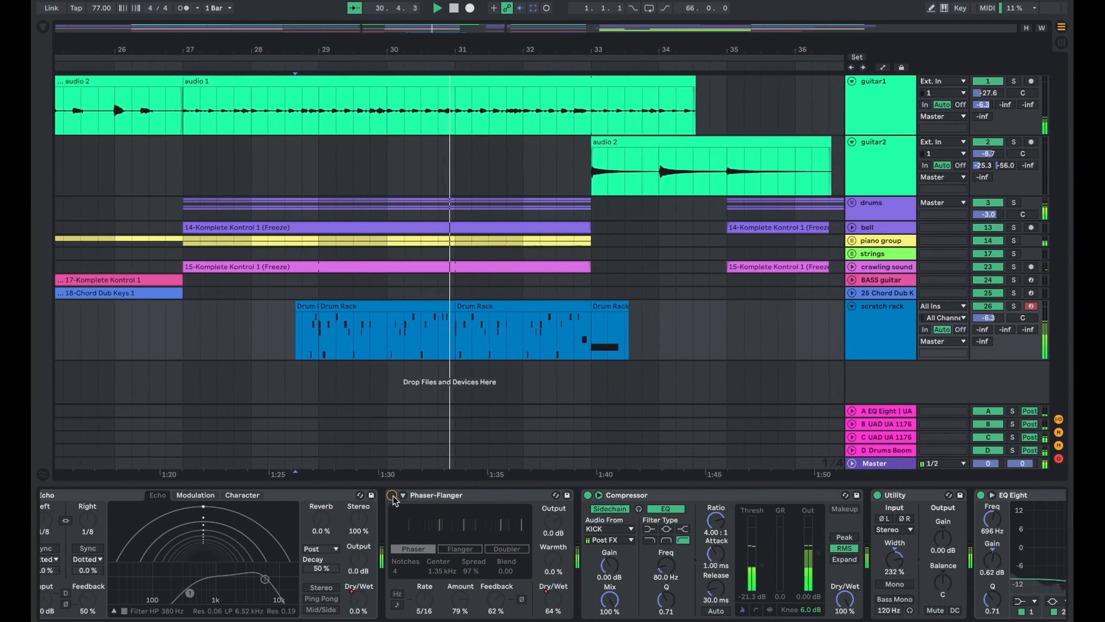
scroll(377, 501, "left", 10)
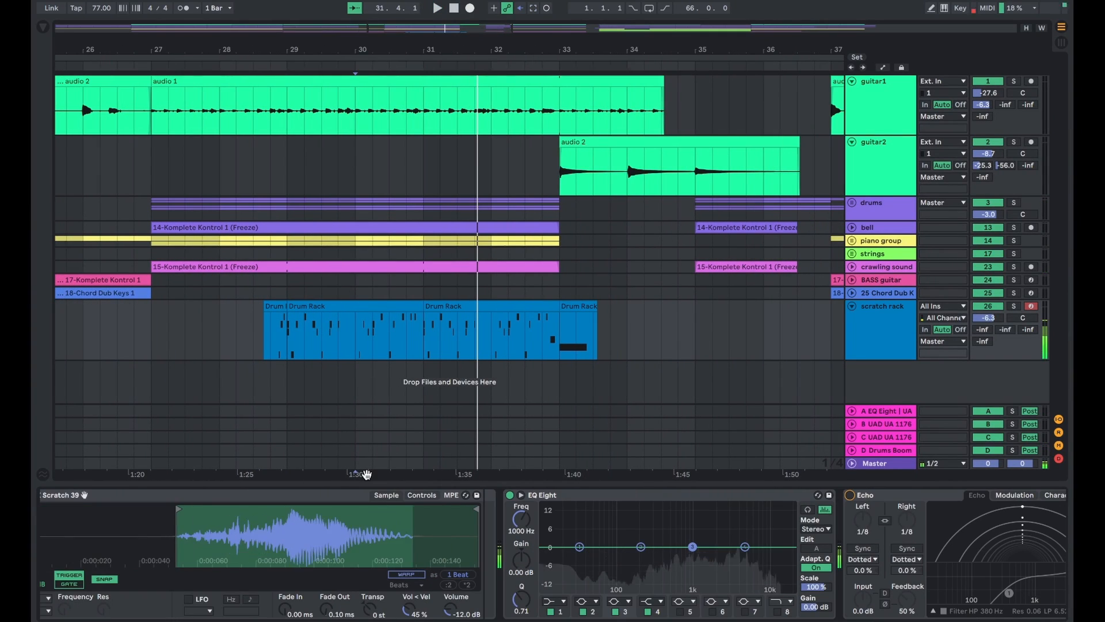
- Examine the scratch rack's Echo, Phaser-Flanger, sidechained Compressor, Utility and final EQ Eight settings during playback
scroll(393, 499, "right", 10)
scroll(394, 498, "right", 5)
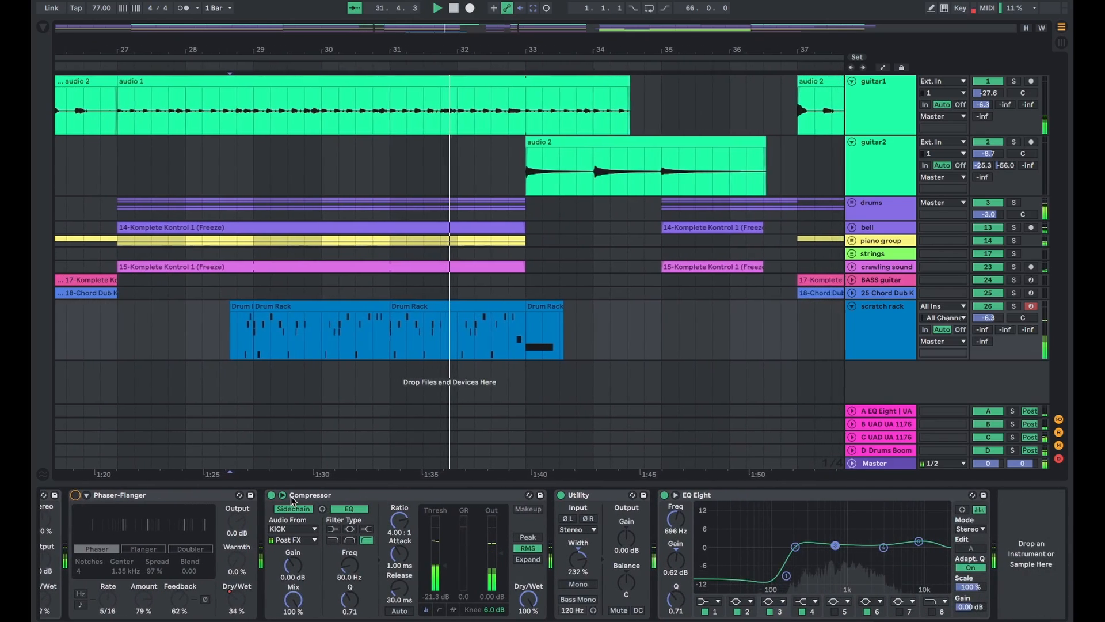
scroll(213, 501, "left", 3)
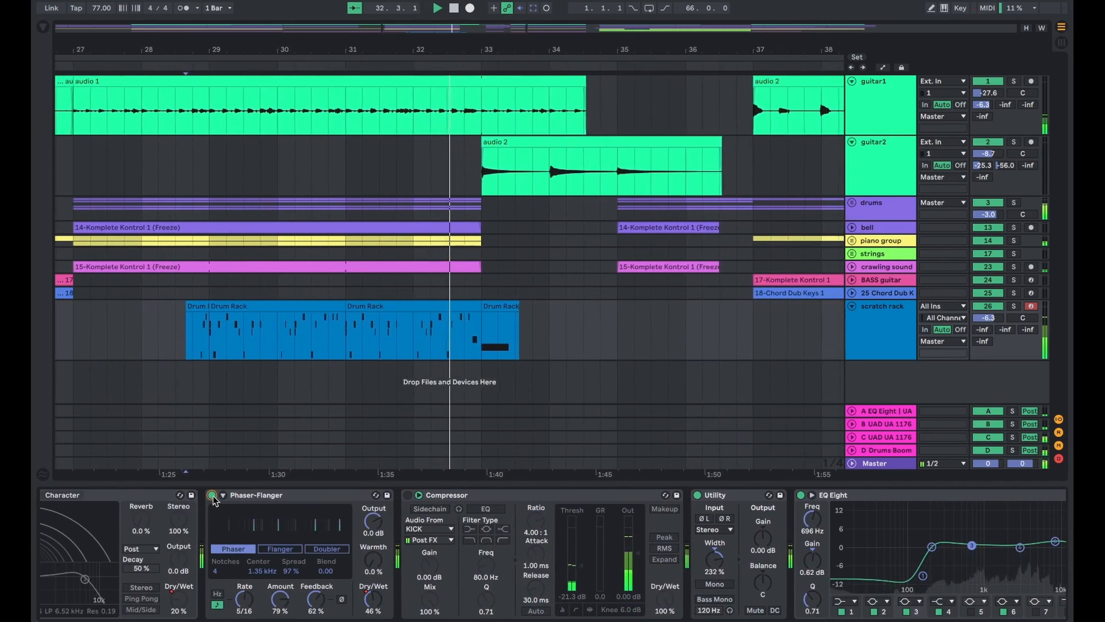
scroll(151, 502, "left", 5)
scroll(150, 503, "left", 3)
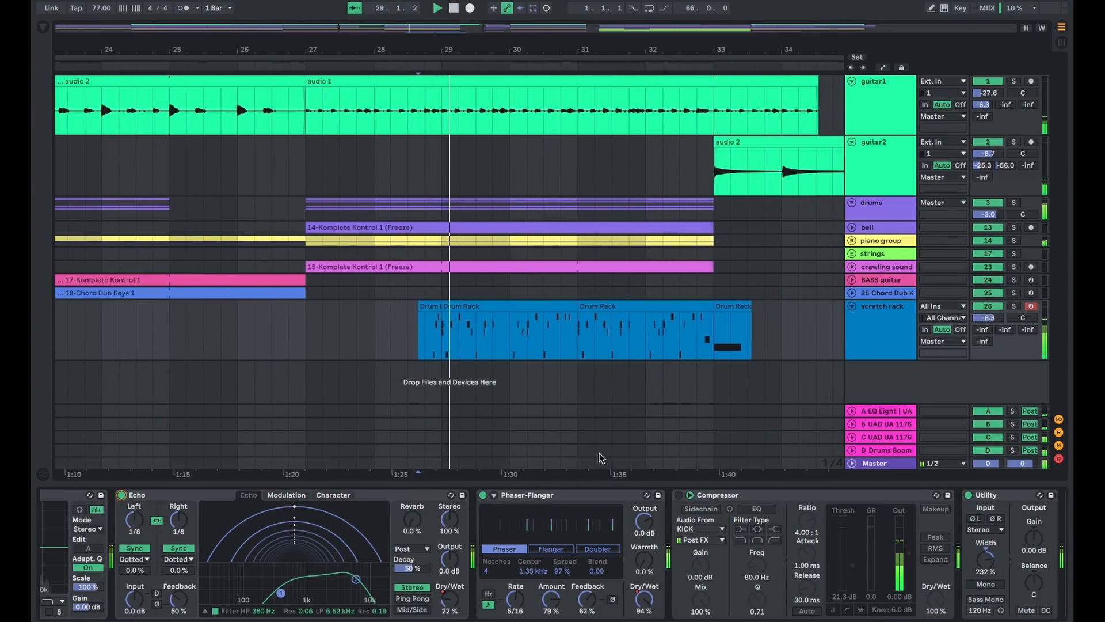
scroll(643, 503, "right", 1)
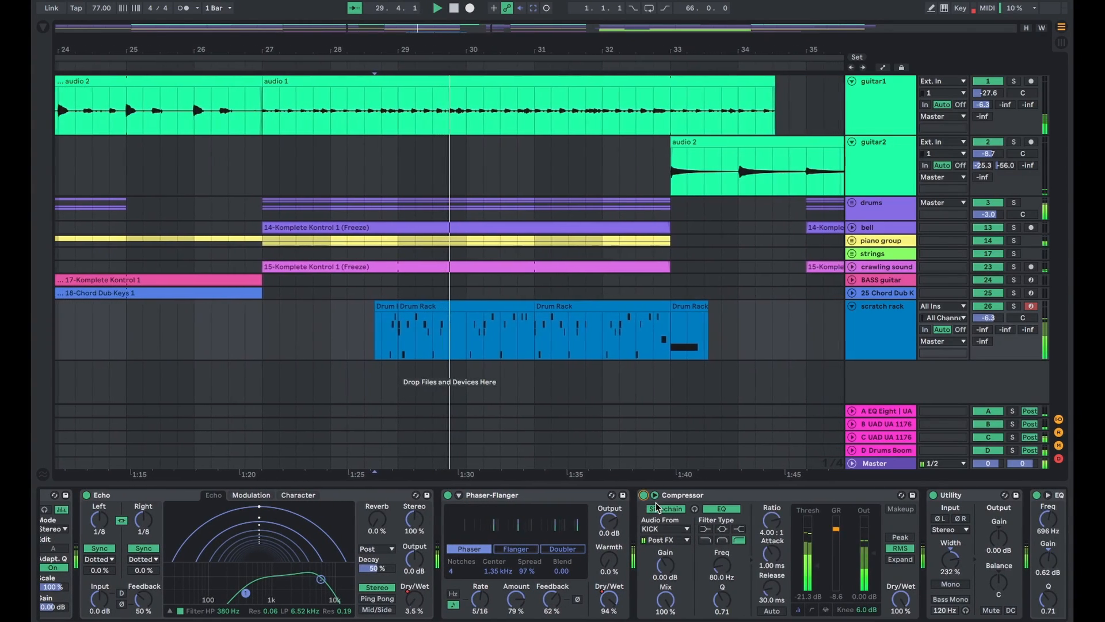
scroll(809, 591, "right", 3)
scroll(809, 591, "right", 8)
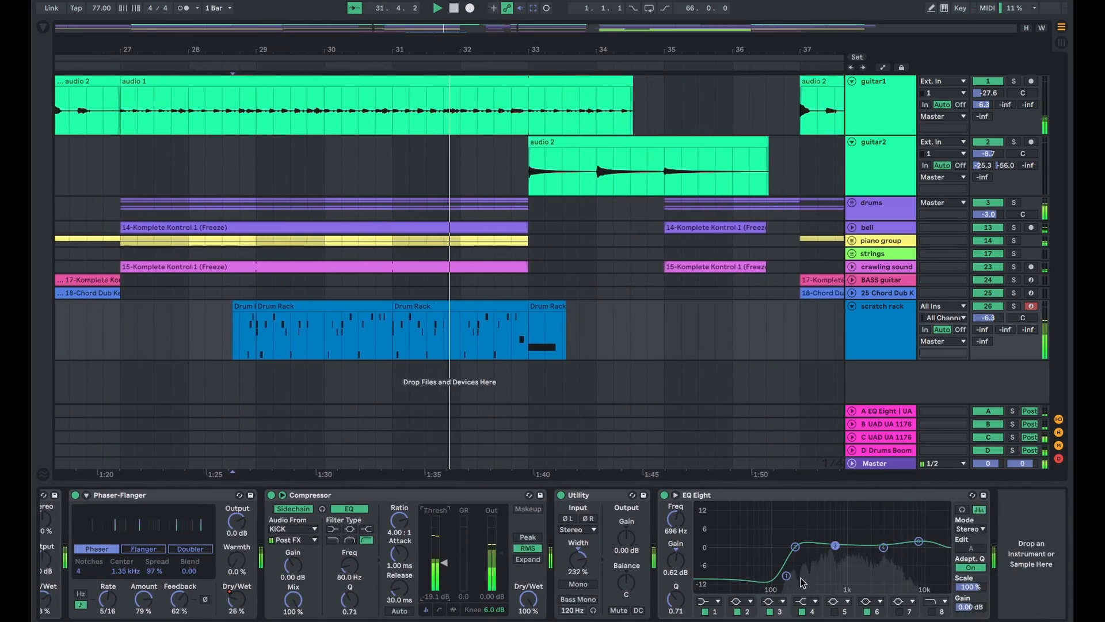
- Place the insert marker just after the scratch rack clips and fold the scratch rack track
left_click(599, 353)
key("minus")
key("minus")
key("minus")
key("minus")
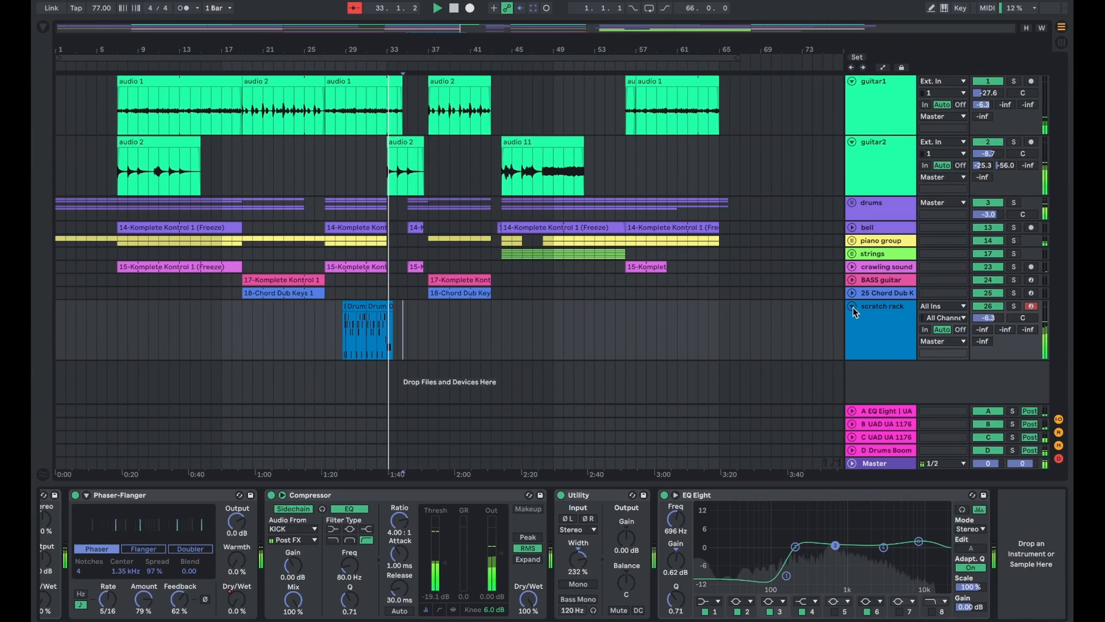
left_click(854, 307)
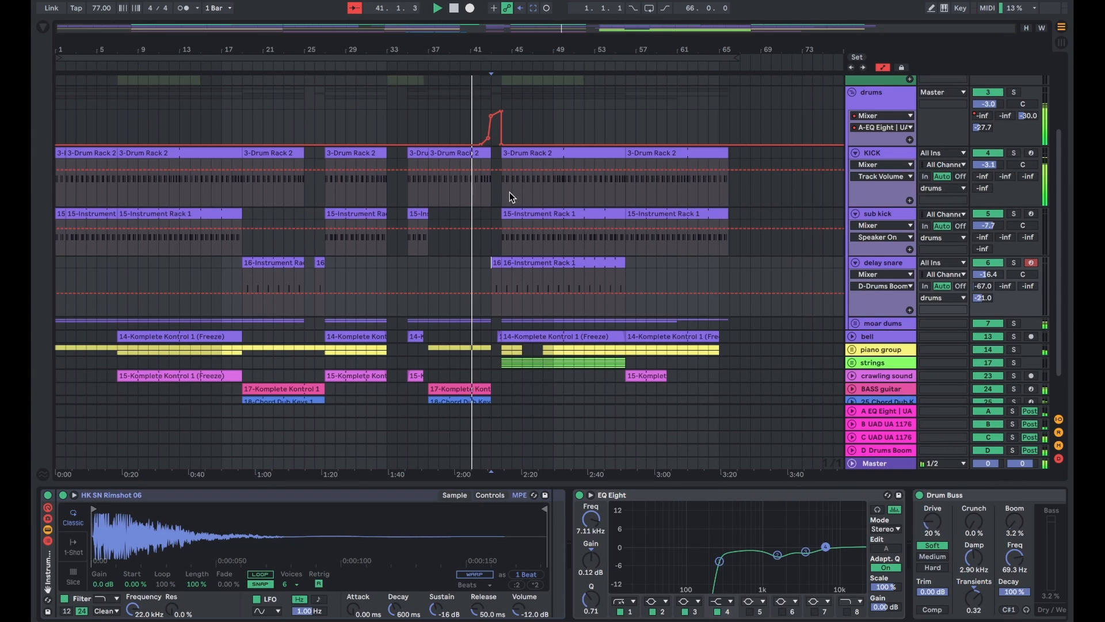
- Show the automation lanes and examine the drums group's A-EQ Eight send automation before bar 44
scroll(509, 191, "up", 2)
scroll(498, 170, "up", 1)
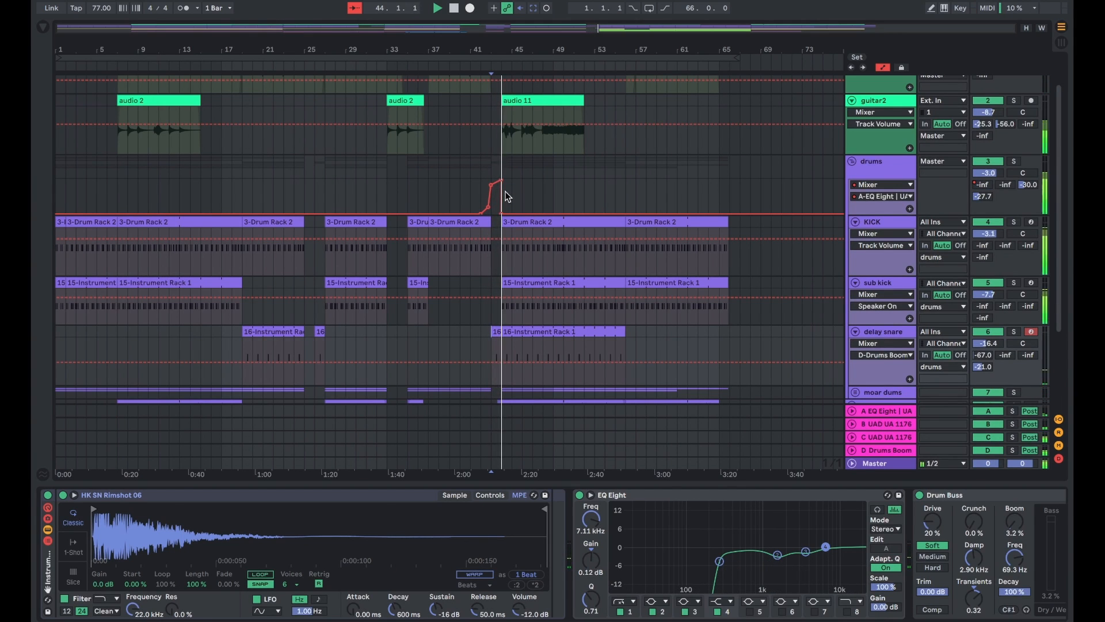
key("a")
key("a")
double_click(482, 192)
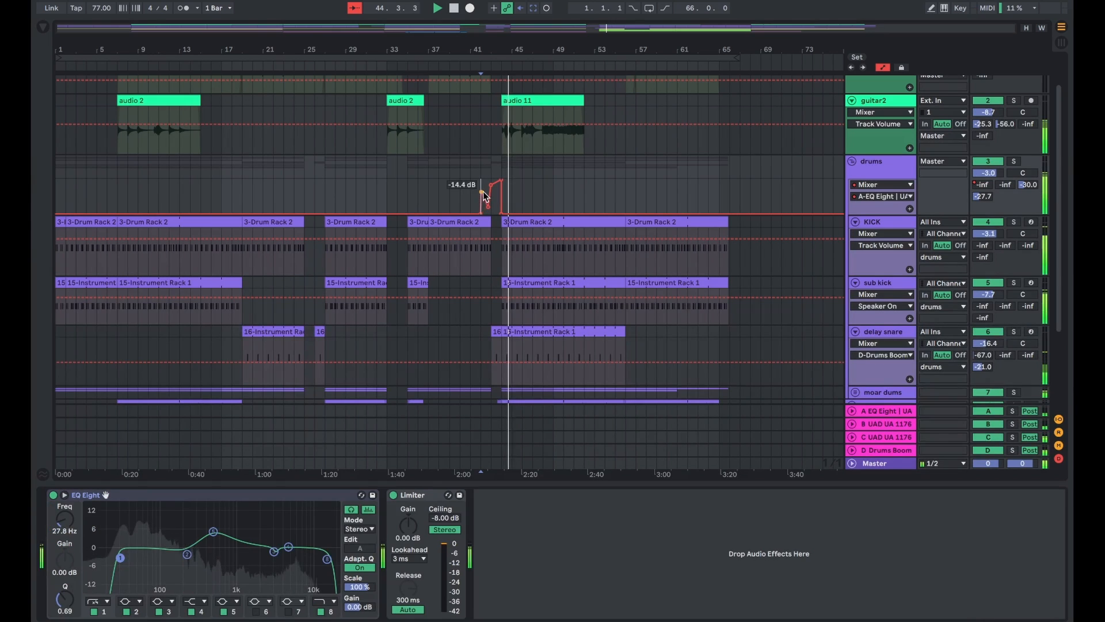
left_click_drag(484, 195, 501, 214)
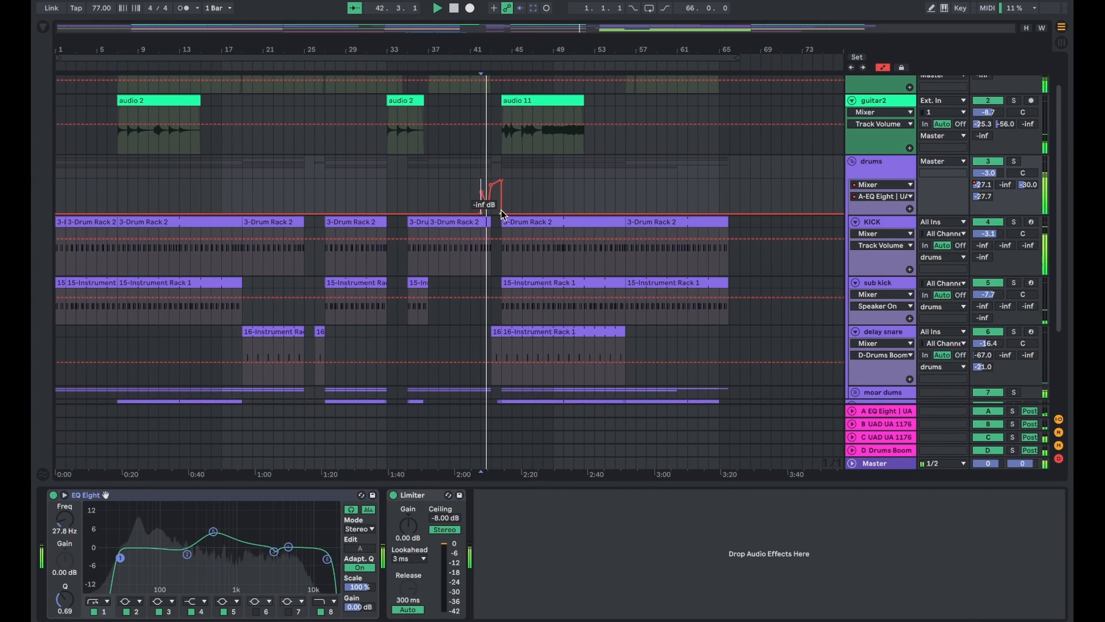
left_click(481, 192)
- Examine the drums send ramp between bars 42 and 44, fold the drums group and hide the automation lanes
scroll(486, 183, "up", 5)
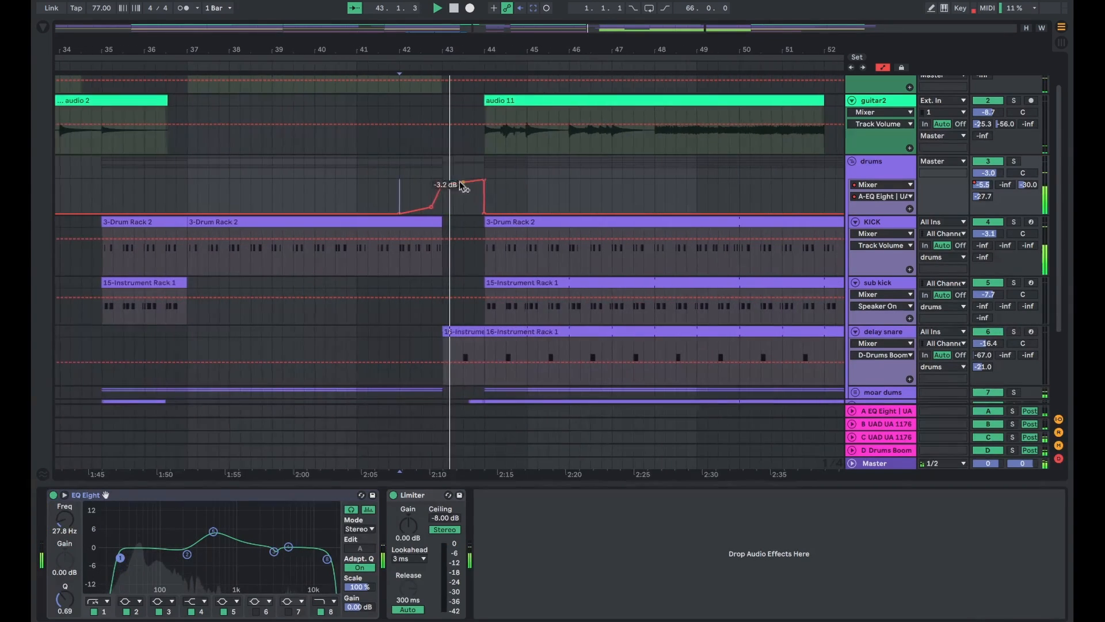
left_click(851, 163)
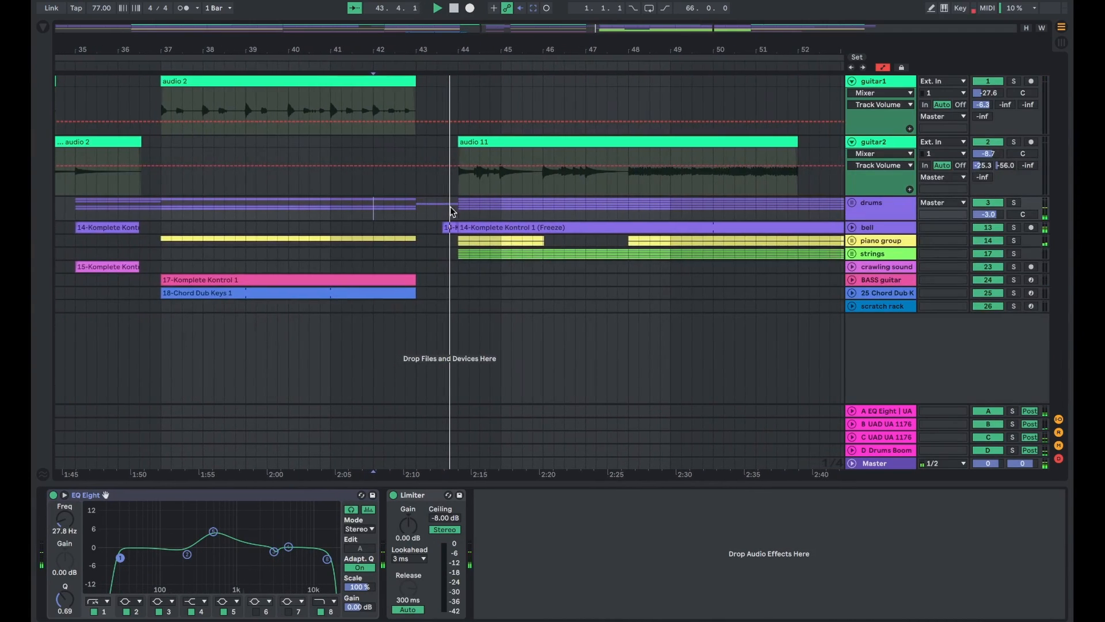
left_click(444, 277)
key("w")
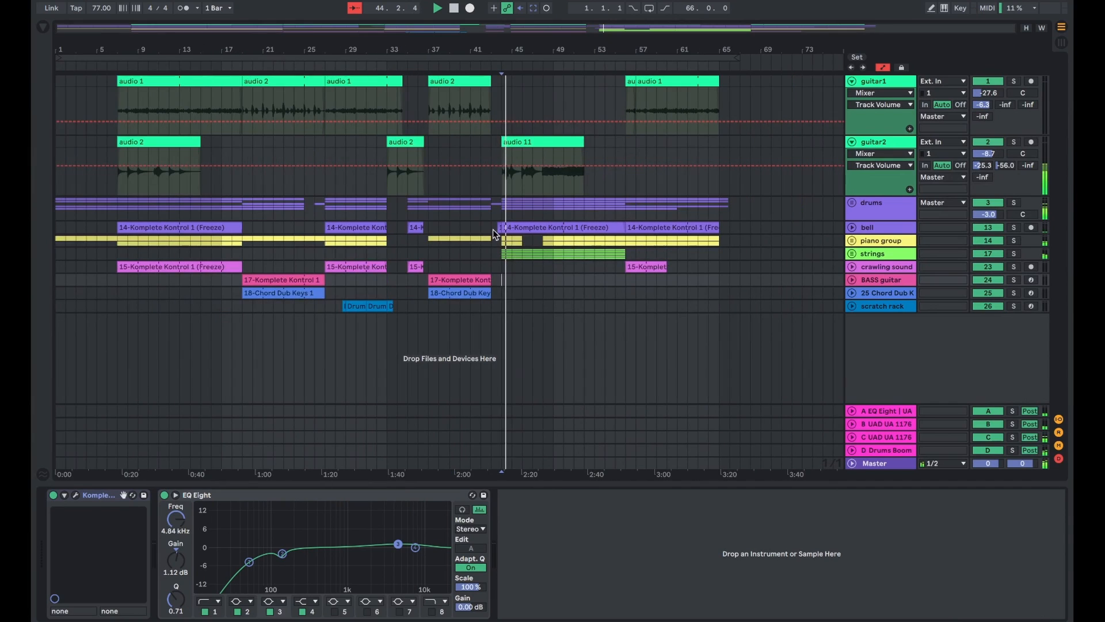
key("a")
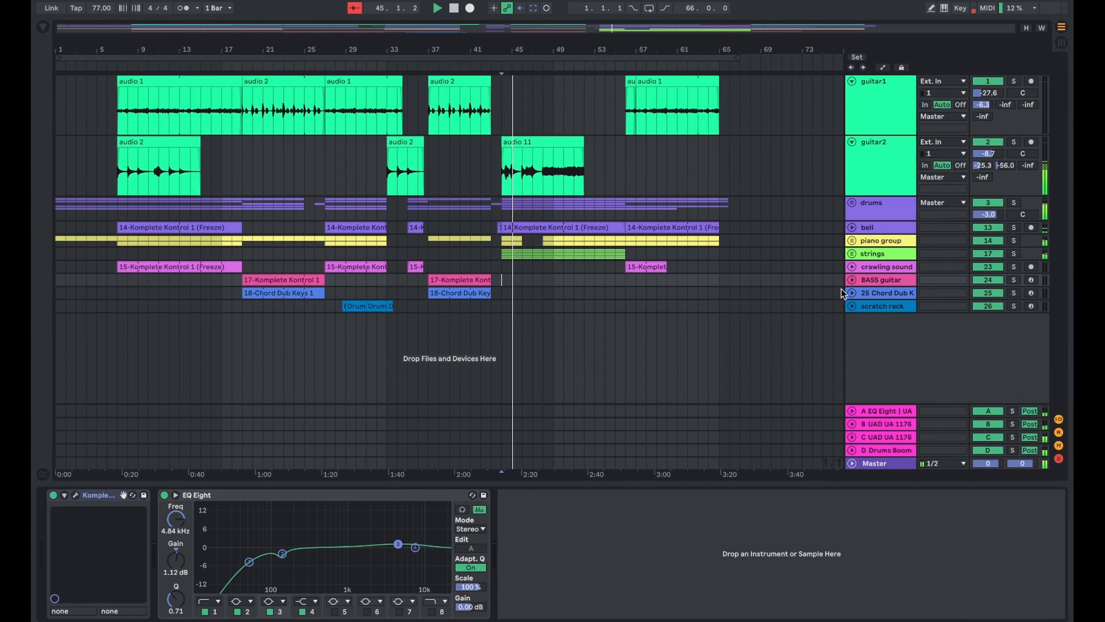
- Show the master chain and examine the Center stereo plugin's settings
left_click(876, 466)
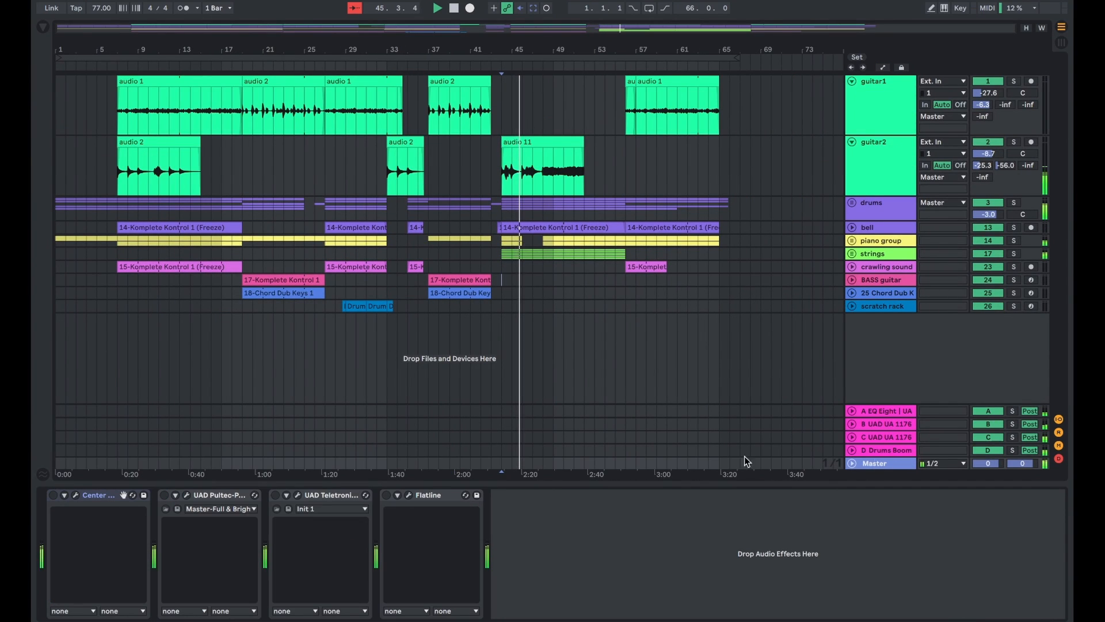
left_click(91, 496)
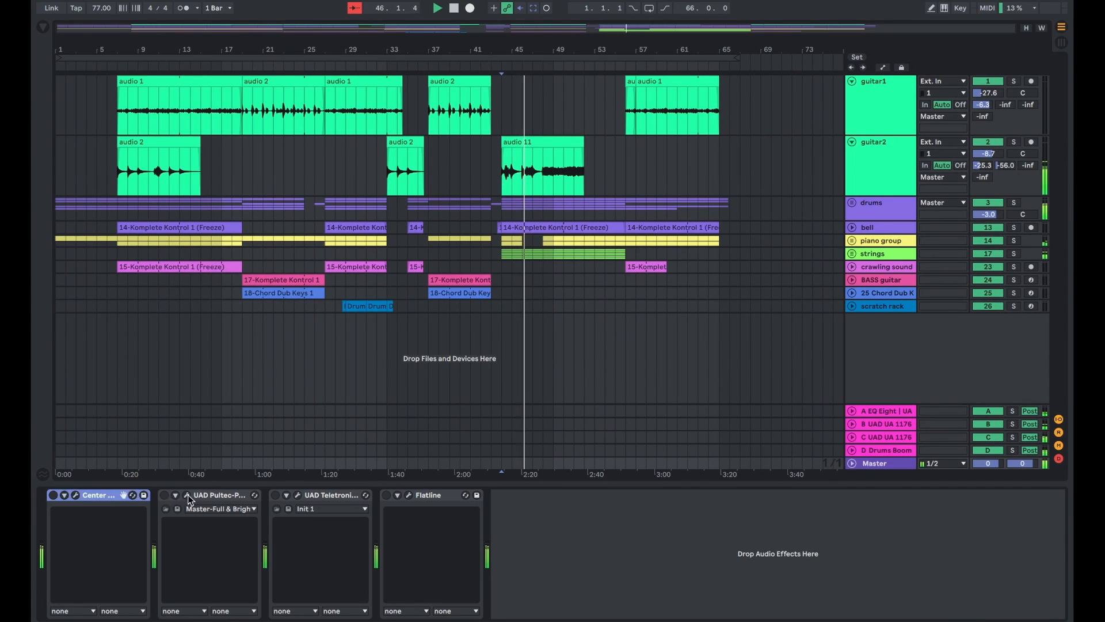
left_click(76, 496)
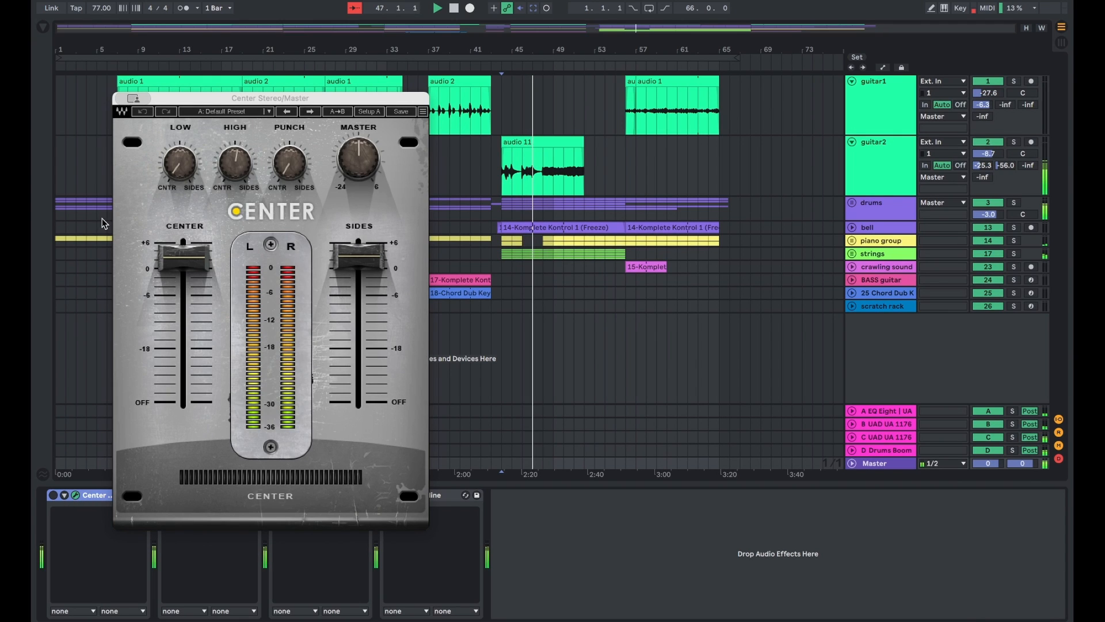
left_click(122, 99)
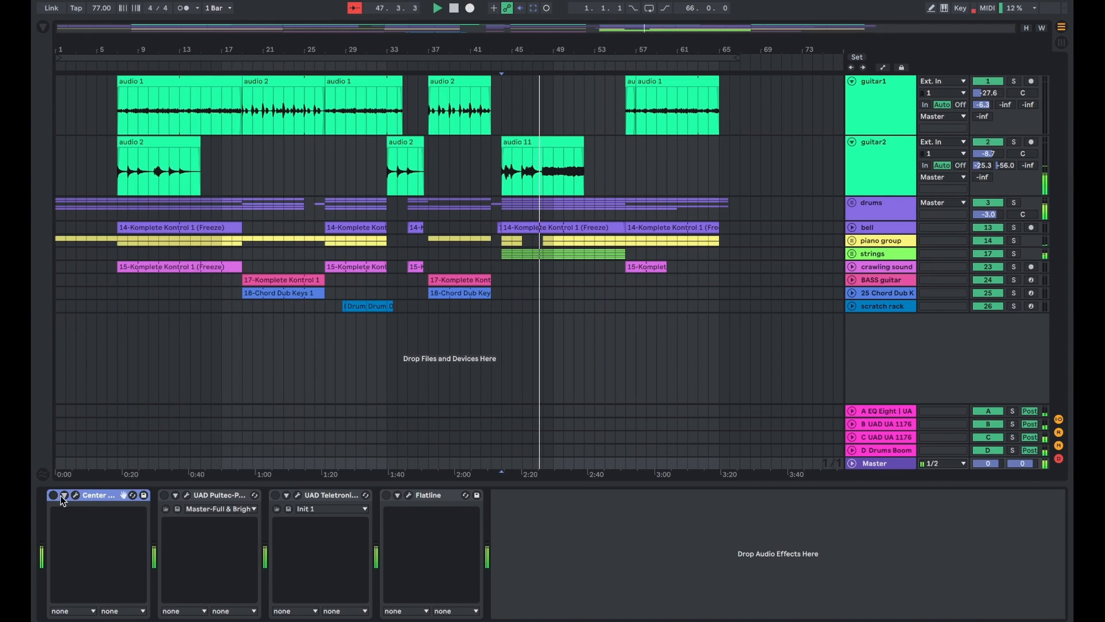
- Turn on the Center, Pultec, Teletronix and Flatline devices in the master chain and switch to Session View
left_click(164, 495)
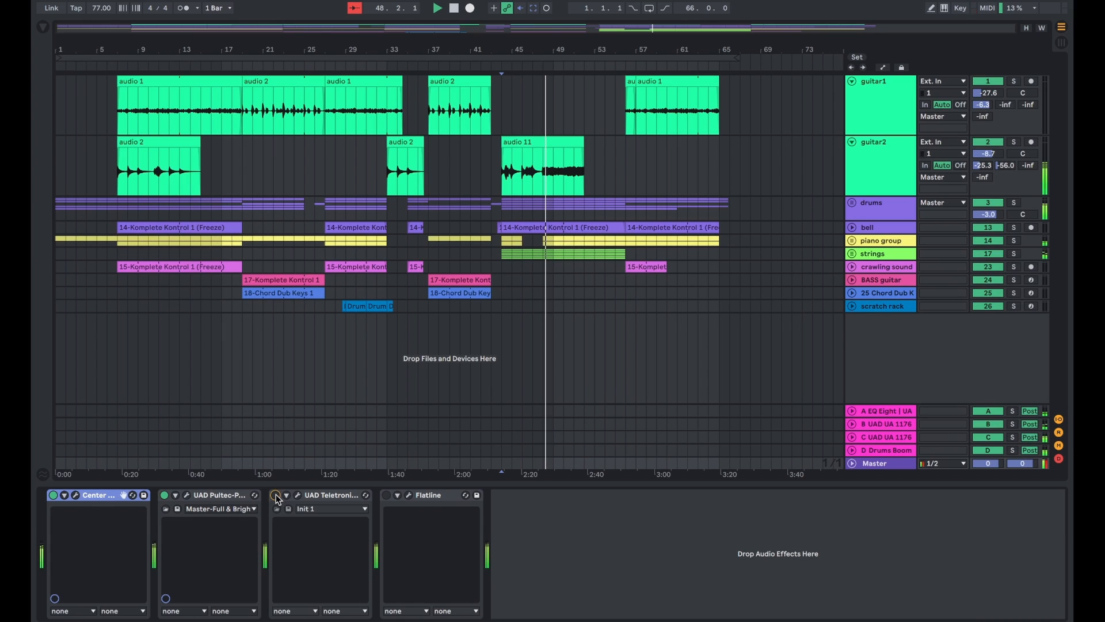
left_click(276, 495)
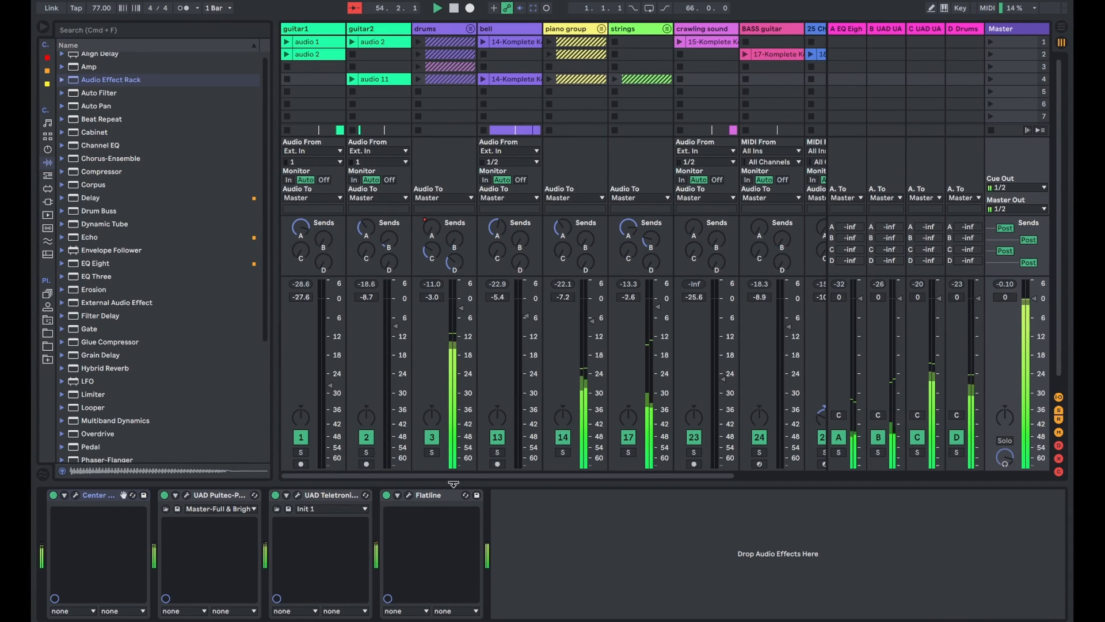
left_click(423, 497)
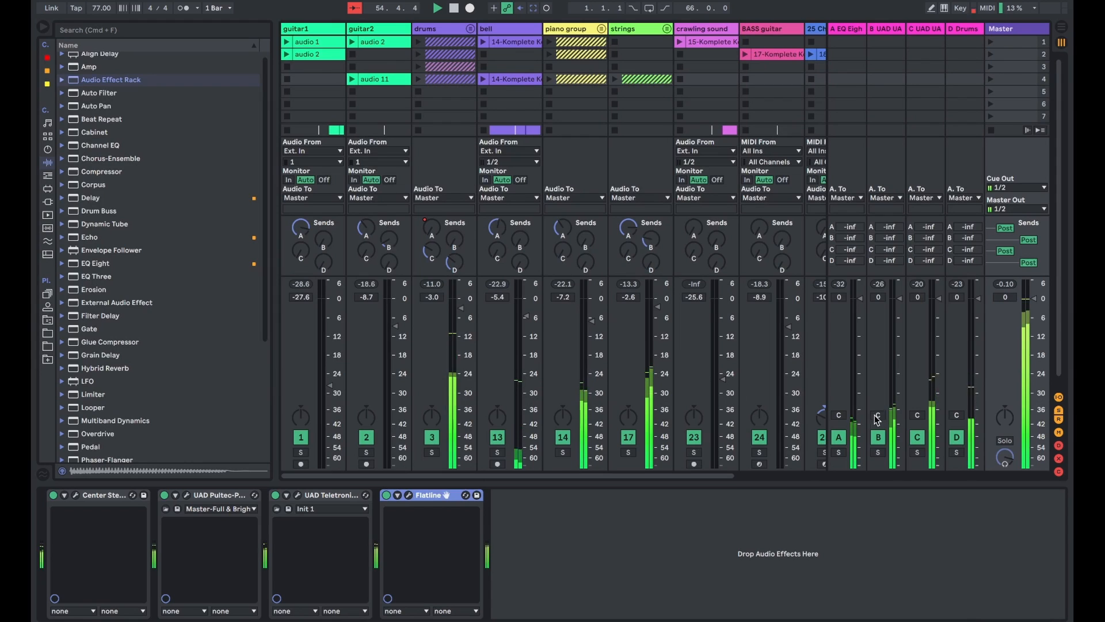
- Examine the master's Flatline limiter and its gain reduction during playback, adjusting its threshold slightly
scroll(707, 191, "right", 5)
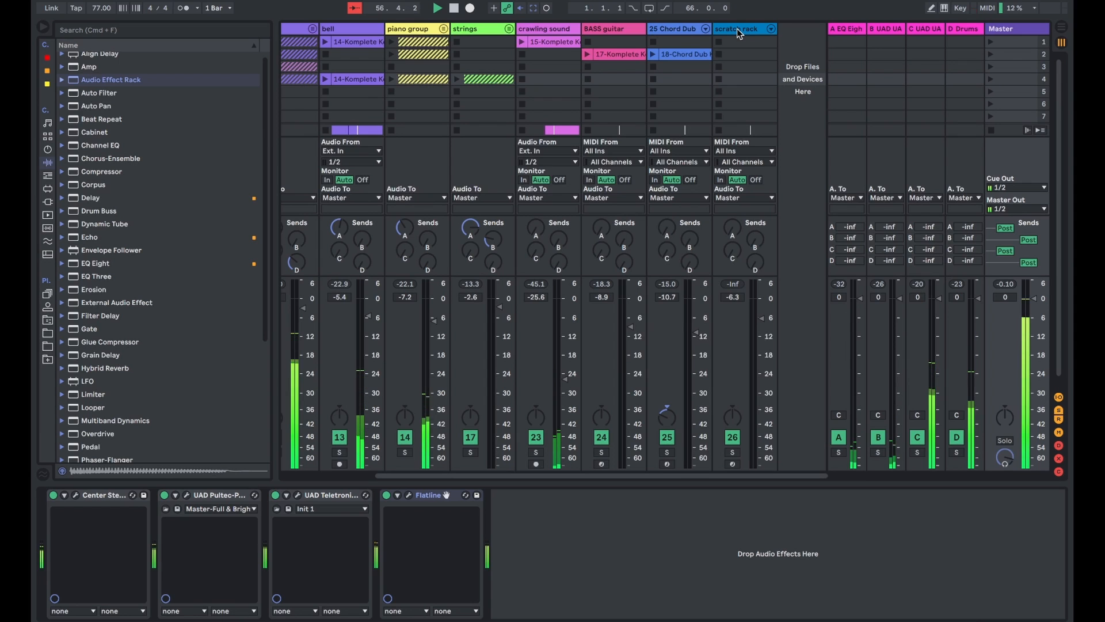
left_click(409, 495)
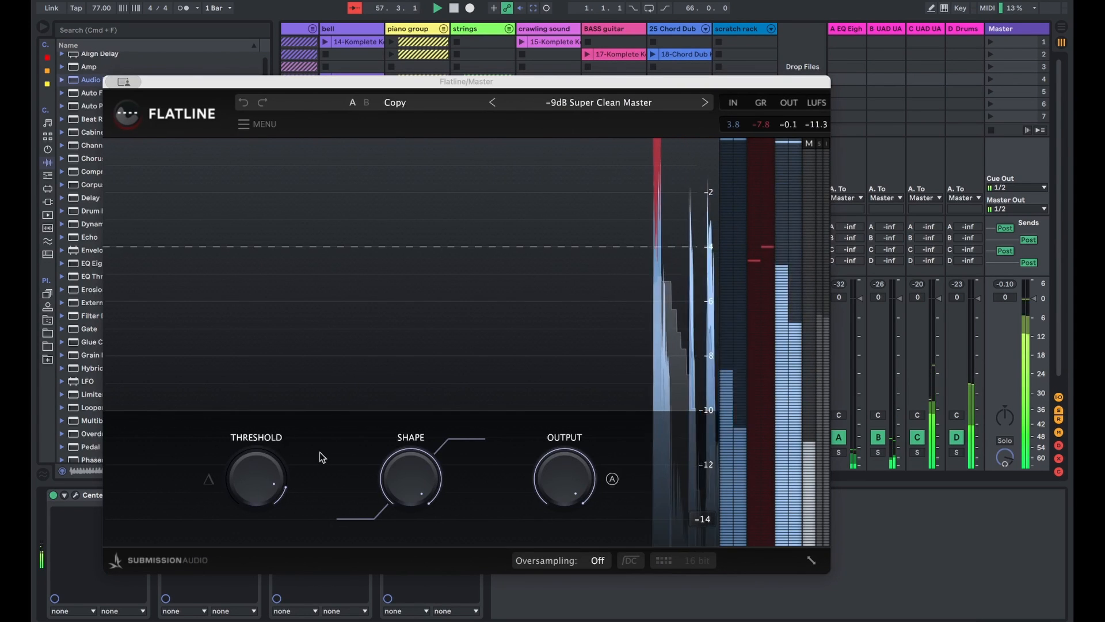
mouse_move(255, 478)
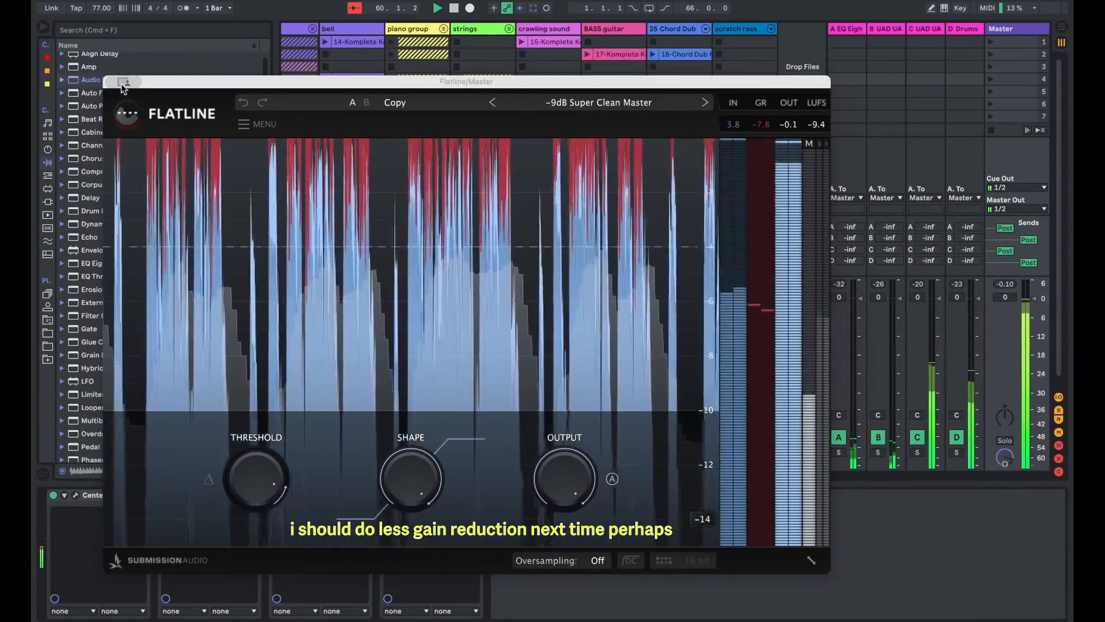
left_click_drag(285, 476, 277, 490)
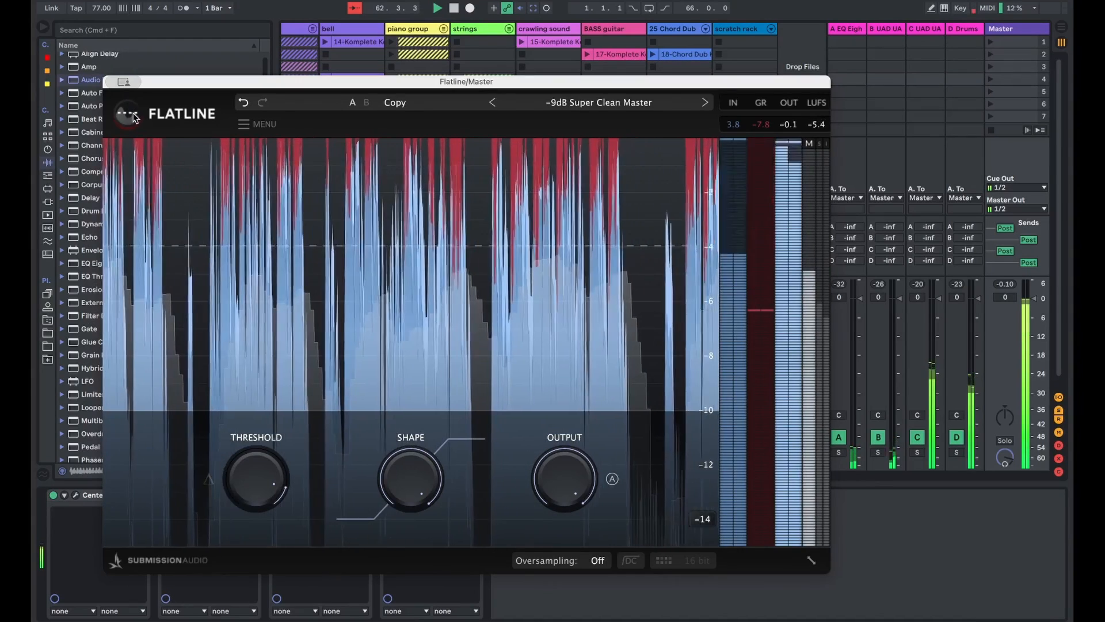
left_click(114, 82)
- Select all tracks from guitar1 to scratch rack and lower their volumes together, bringing the drums group to -5.2 dB
left_click(685, 52)
scroll(323, 49, "left", 3)
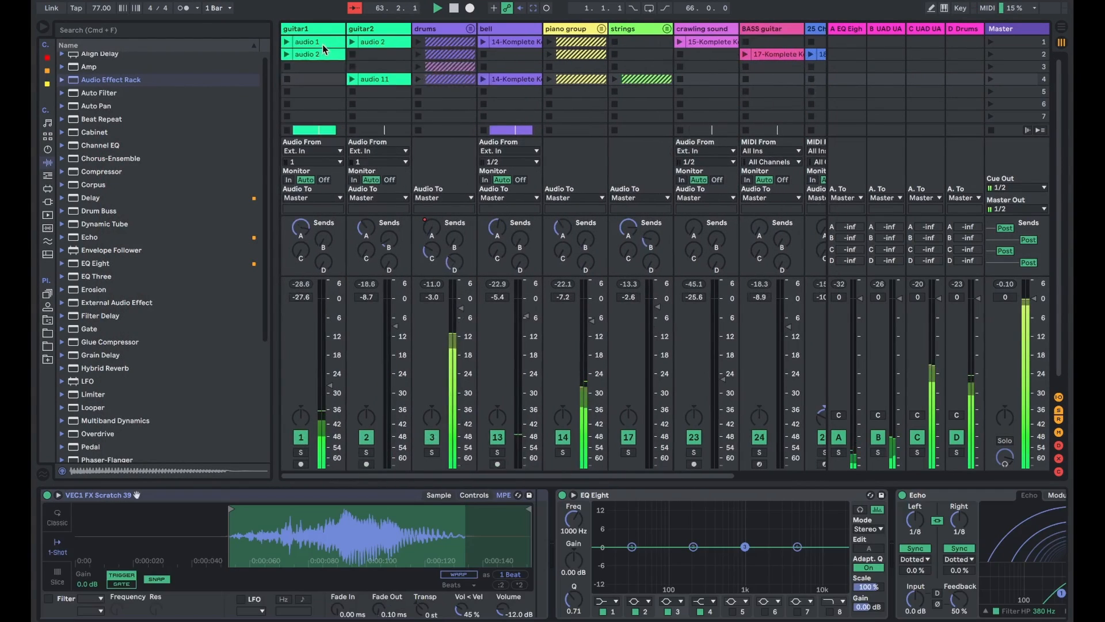
right_click(306, 30)
left_click(300, 30)
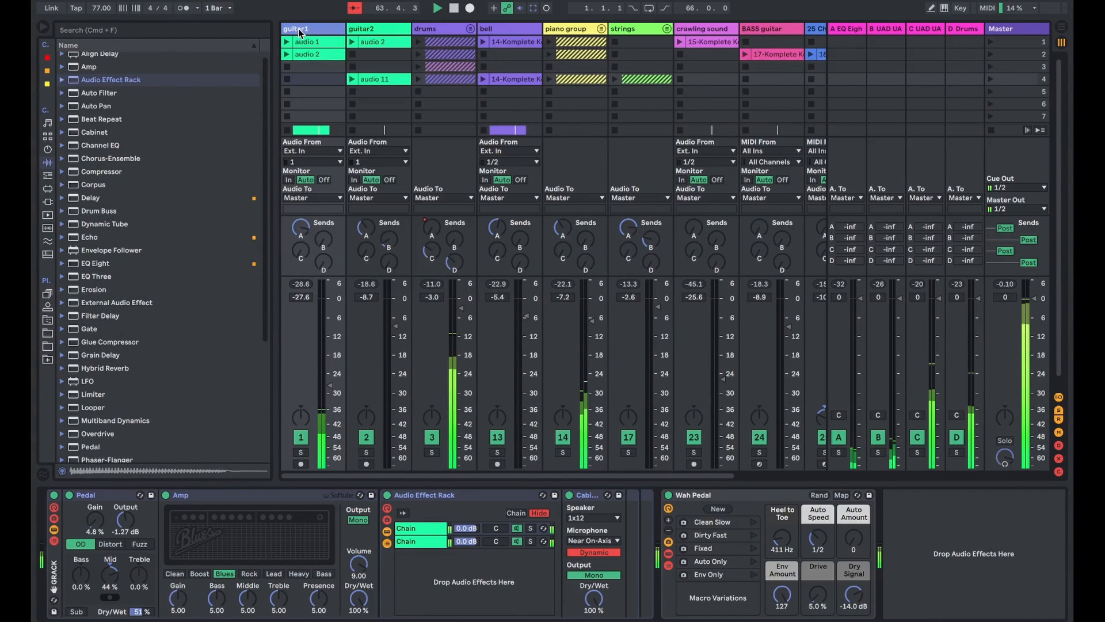
scroll(593, 46, "right", 3)
scroll(730, 30, "left", 3)
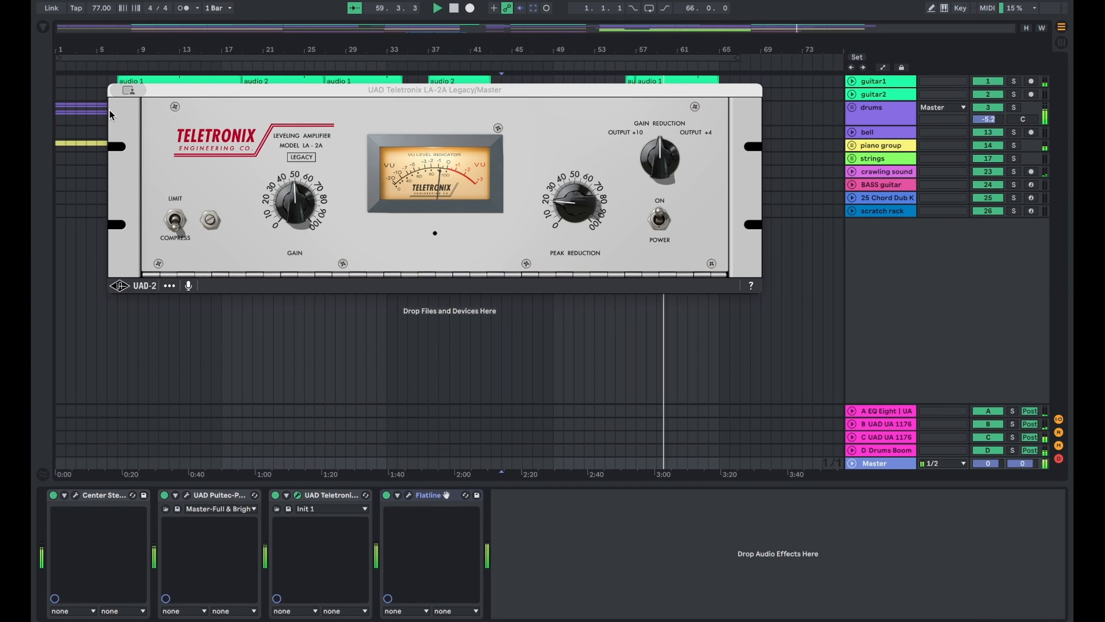
- Close the Teletronix LA-2A window and lower all track volumes together, bringing the drums group to -8.5 dB
left_click(117, 90)
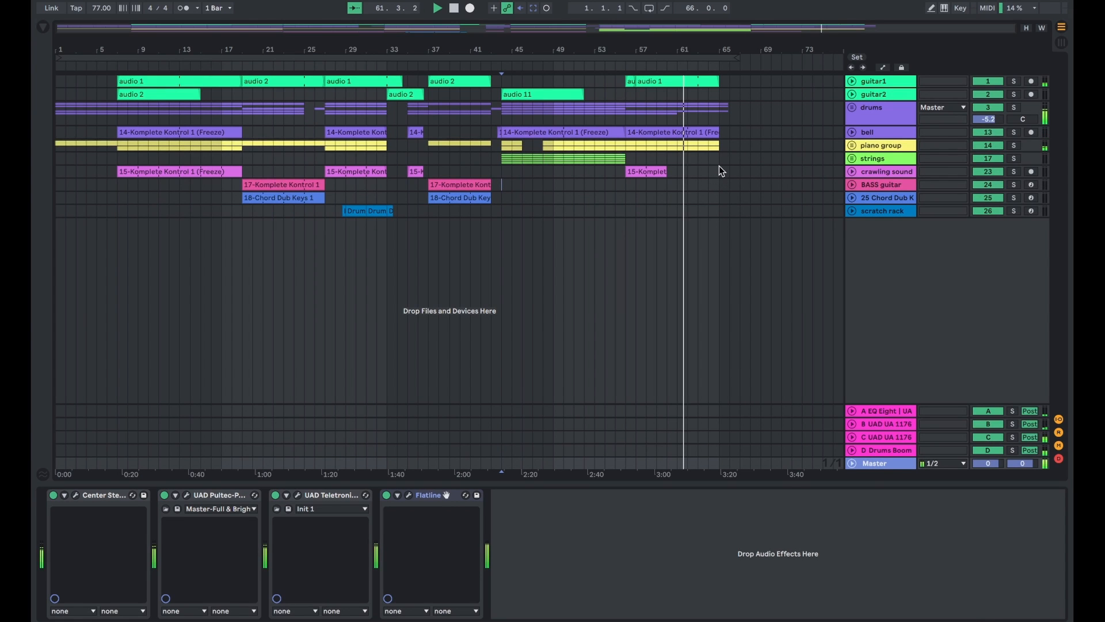
key("Tab")
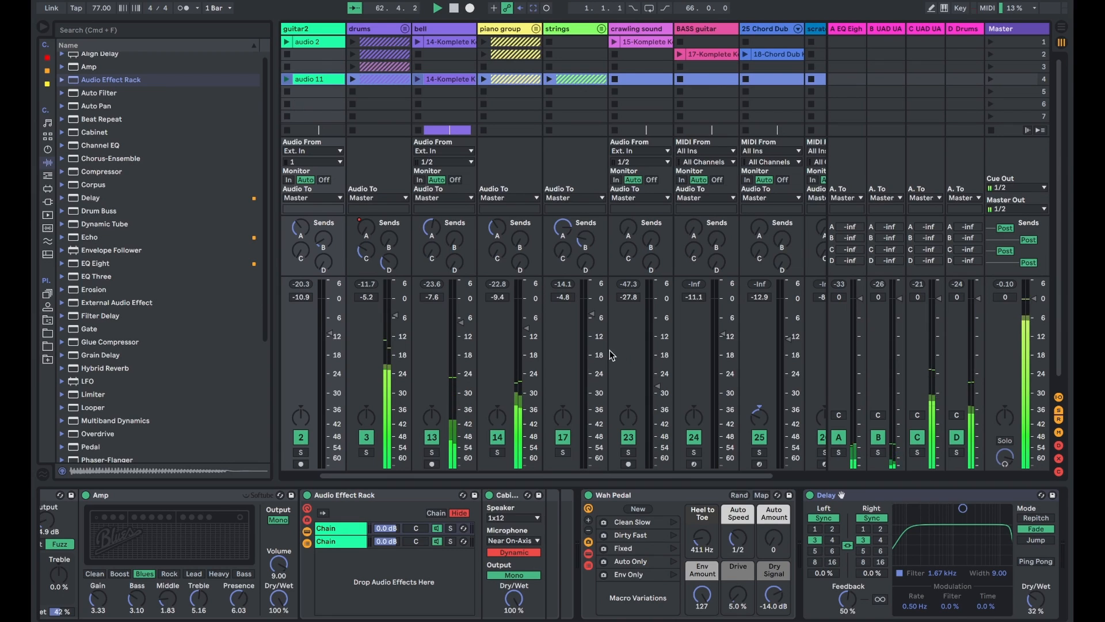
left_click(305, 28)
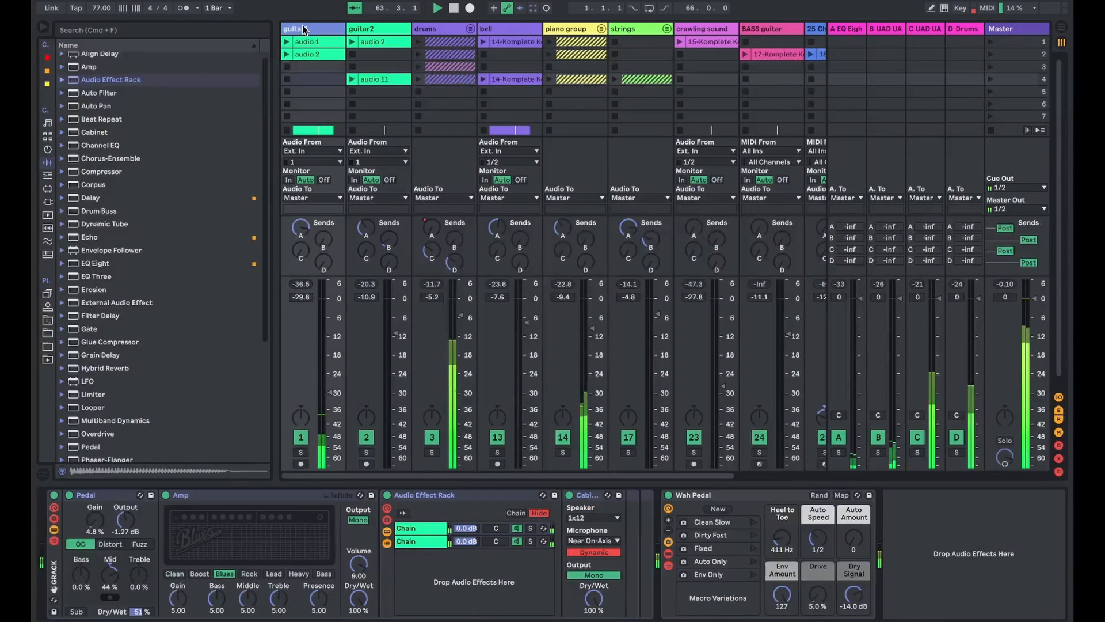
scroll(679, 66, "right", 2)
left_click(737, 29, "shift")
left_click_drag(783, 339, 782, 345)
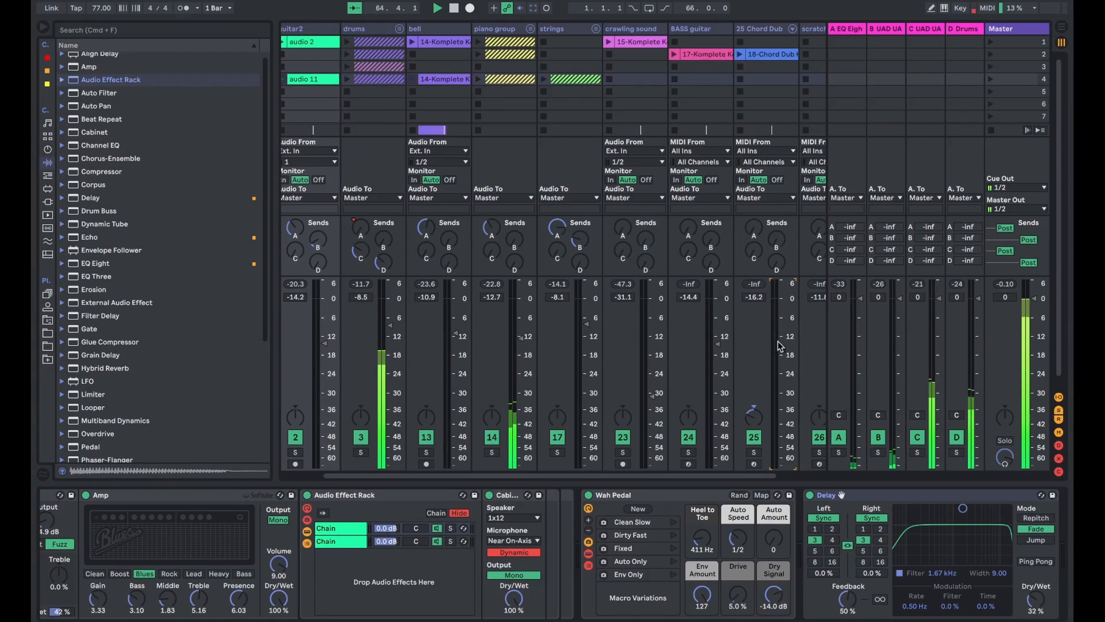